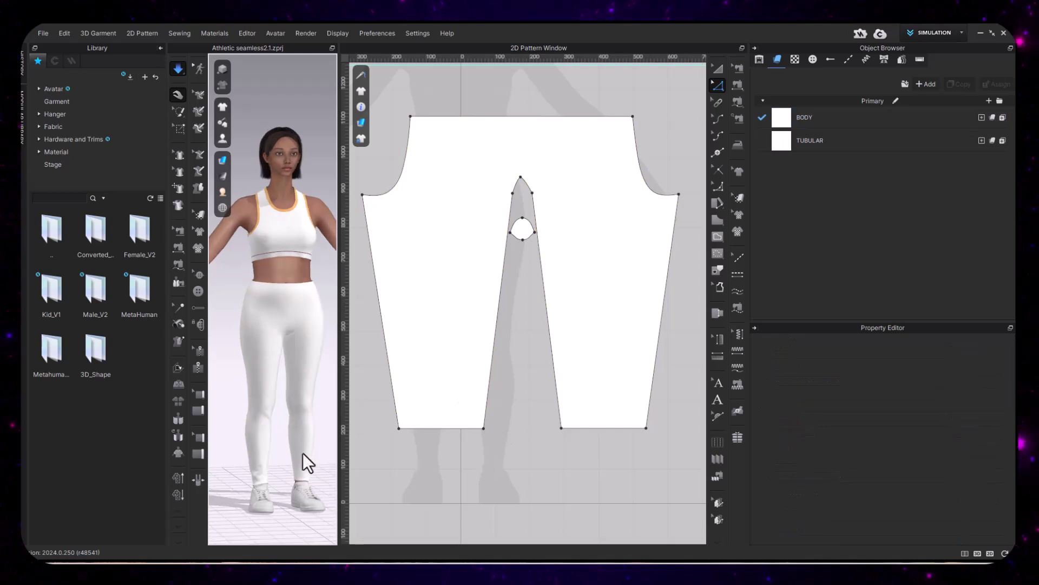
- Inspect the fit of the leggings and the top on the avatar up close and from the front, side and back
{"action": "scroll", "coordinate": [256, 255], "scroll_direction": "up", "scroll_amount": 4}
{"action": "scroll", "coordinate": [295, 330], "scroll_direction": "down", "scroll_amount": 5}
{"action": "left_click", "coordinate": [297, 385]}
{"action": "left_click", "coordinate": [311, 386]}
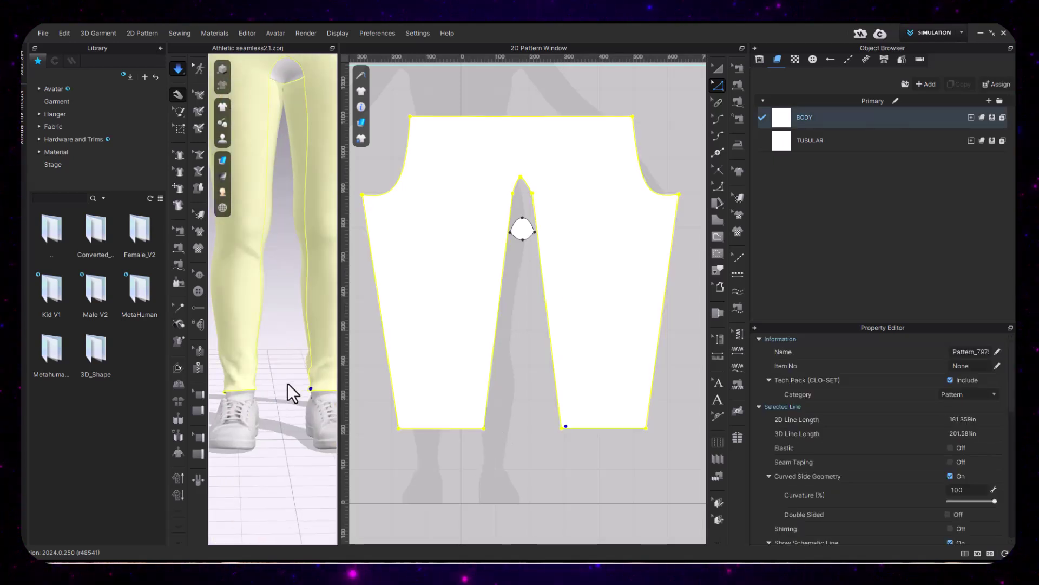
{"action": "left_click", "coordinate": [294, 385]}
{"action": "scroll", "coordinate": [314, 352], "scroll_direction": "down", "scroll_amount": 3}
{"action": "left_click_drag", "start_coordinate": [314, 352], "coordinate": [275, 242]}
{"action": "key", "text": "space"}
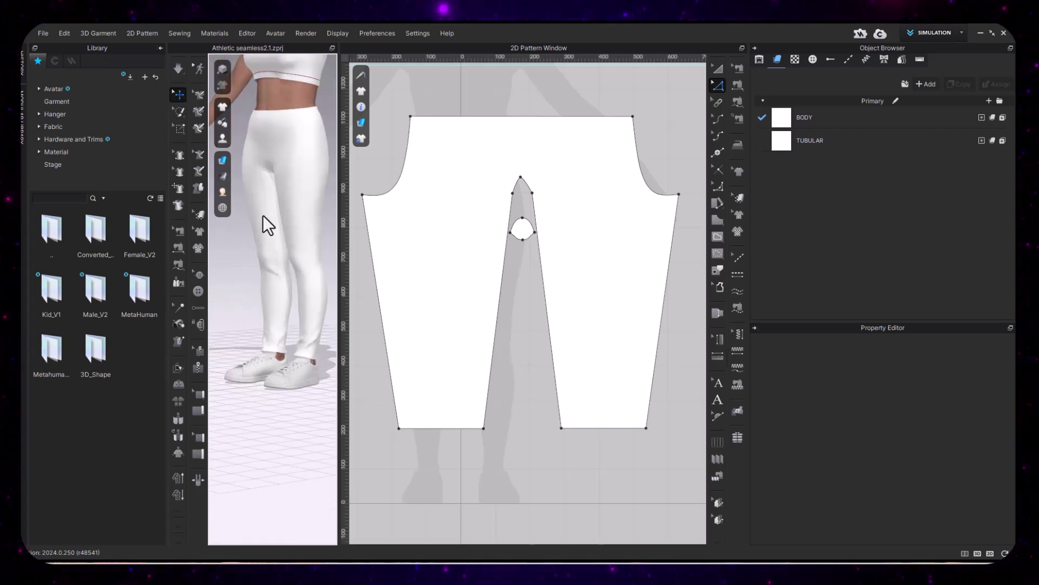
{"action": "key", "text": "2"}
{"action": "left_click", "coordinate": [178, 525]}
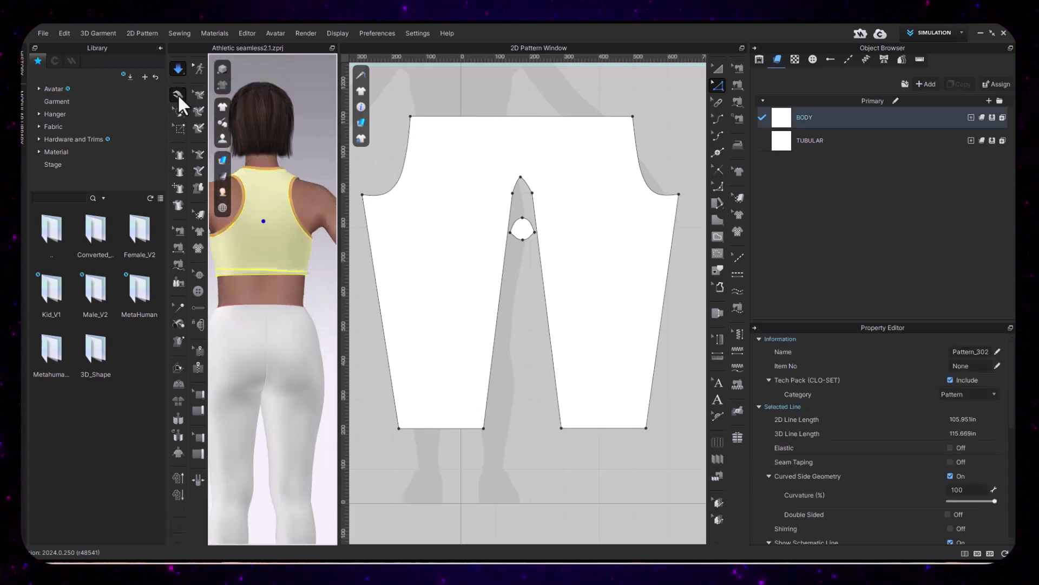
{"action": "left_click", "coordinate": [178, 94]}
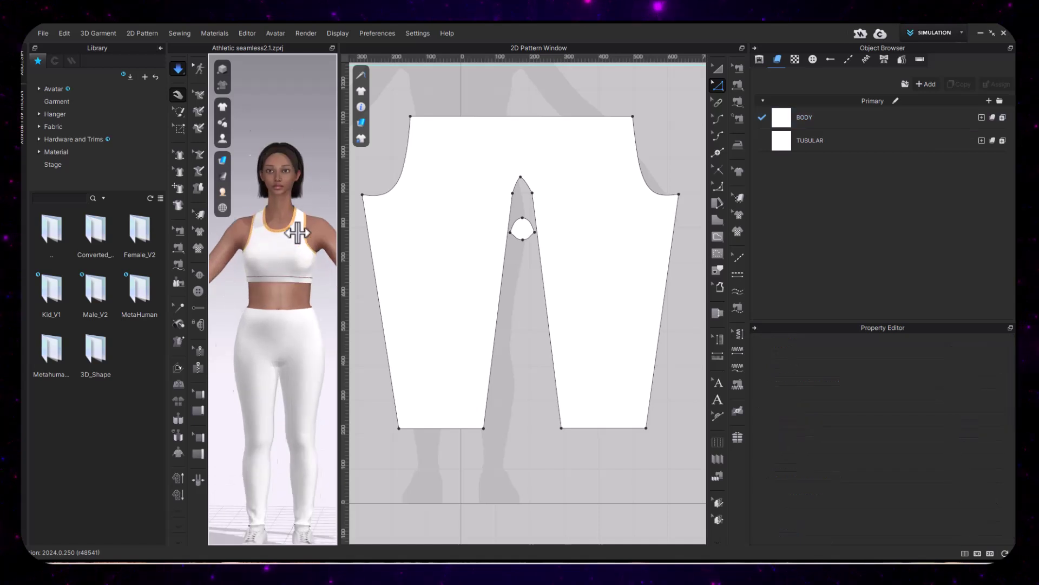
- Enlarge the 3D garment view beside the 2D patterns and switch to the UV Editor workspace
{"action": "left_click", "coordinate": [365, 190]}
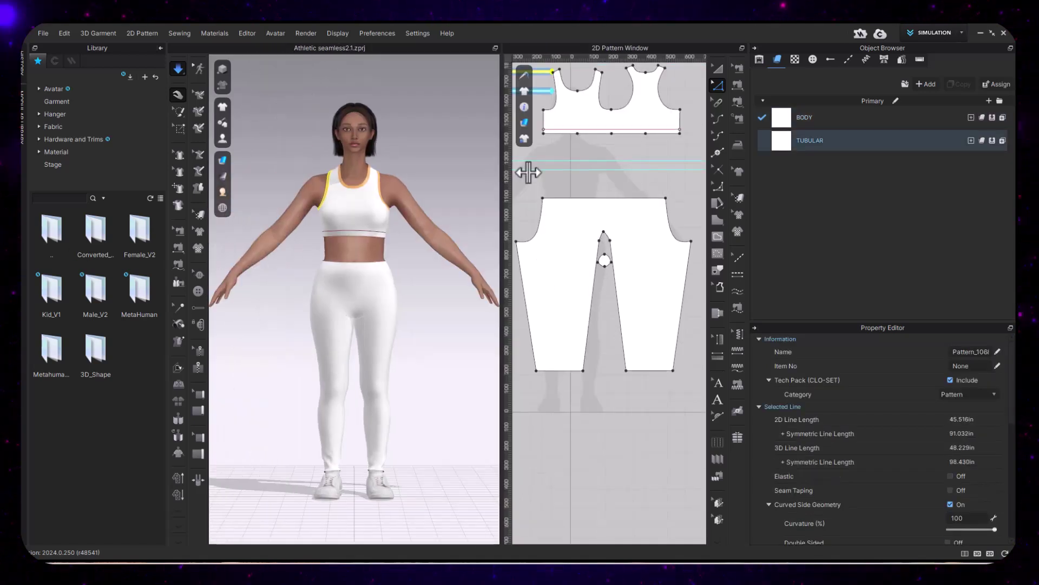
{"action": "left_click_drag", "start_coordinate": [534, 174], "coordinate": [682, 262]}
{"action": "left_click", "coordinate": [673, 277]}
{"action": "left_click", "coordinate": [641, 343]}
{"action": "left_click", "coordinate": [607, 289]}
{"action": "key", "text": "a"}
{"action": "left_click_drag", "start_coordinate": [633, 324], "coordinate": [639, 308]}
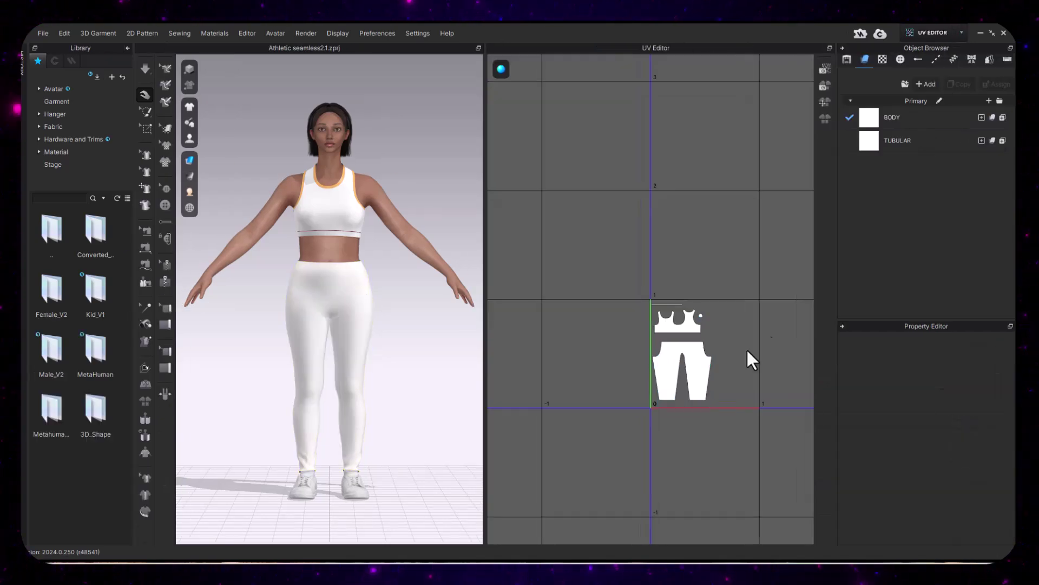
- Arrange the UV layout of all garment patterns and return to the Simulation workspace
{"action": "right_click", "coordinate": [712, 388]}
{"action": "left_click", "coordinate": [719, 343]}
{"action": "key", "text": "ctrl+a"}
{"action": "left_click_drag", "start_coordinate": [727, 409], "coordinate": [731, 416]}
{"action": "left_click", "coordinate": [374, 317]}
{"action": "left_click", "coordinate": [39, 32]}
{"action": "left_click", "coordinate": [56, 91]}
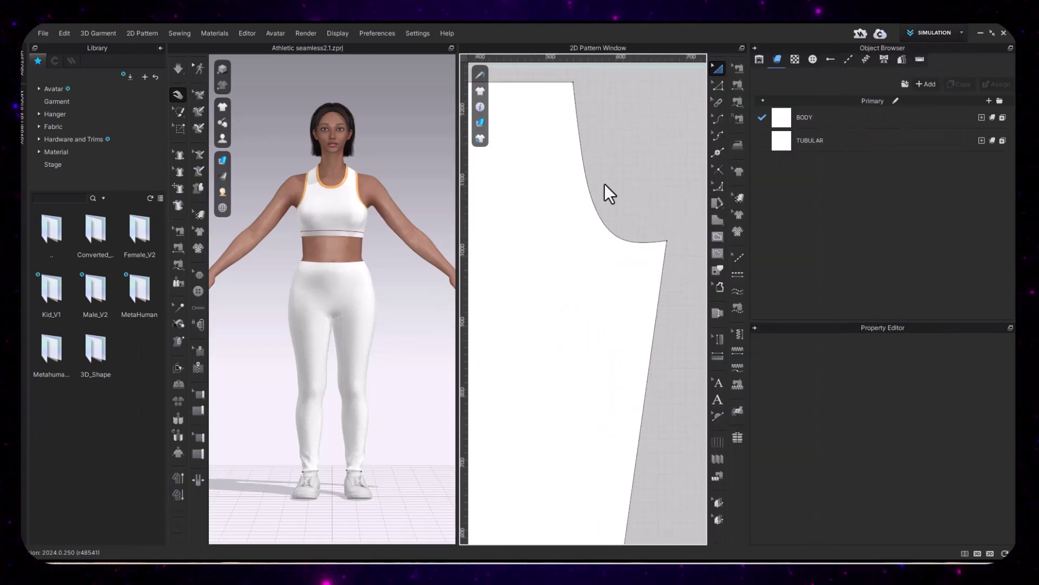
- Edit the curve points of the rise curves on the outer edges of the leggings pattern
{"action": "left_click", "coordinate": [717, 135]}
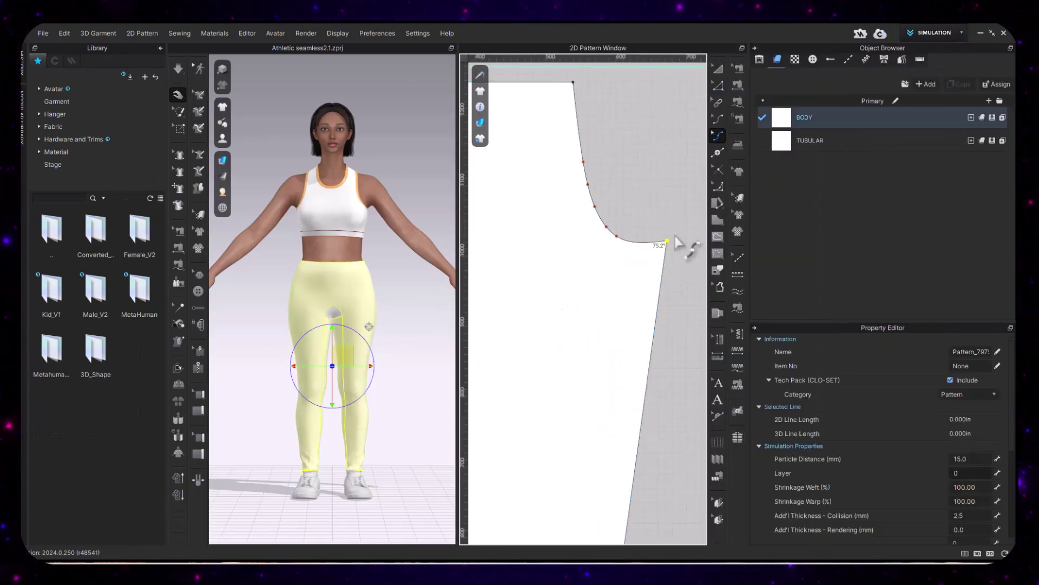
{"action": "left_click_drag", "start_coordinate": [618, 238], "coordinate": [835, 220]}
{"action": "key", "text": "z"}
{"action": "scroll", "coordinate": [651, 239], "scroll_direction": "down", "scroll_amount": 3}
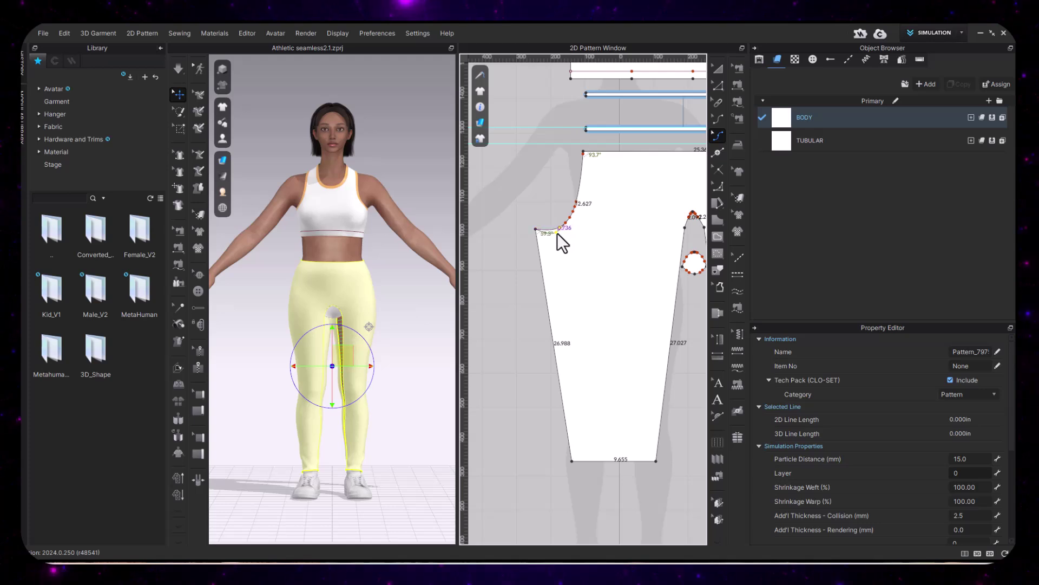
{"action": "left_click", "coordinate": [542, 221]}
{"action": "scroll", "coordinate": [542, 216], "scroll_direction": "up", "scroll_amount": 2}
- Reposition the left outer crotch corner point of the leggings pattern and simulate the garment
{"action": "left_click", "coordinate": [717, 85]}
{"action": "left_click_drag", "start_coordinate": [534, 230], "coordinate": [541, 225]}
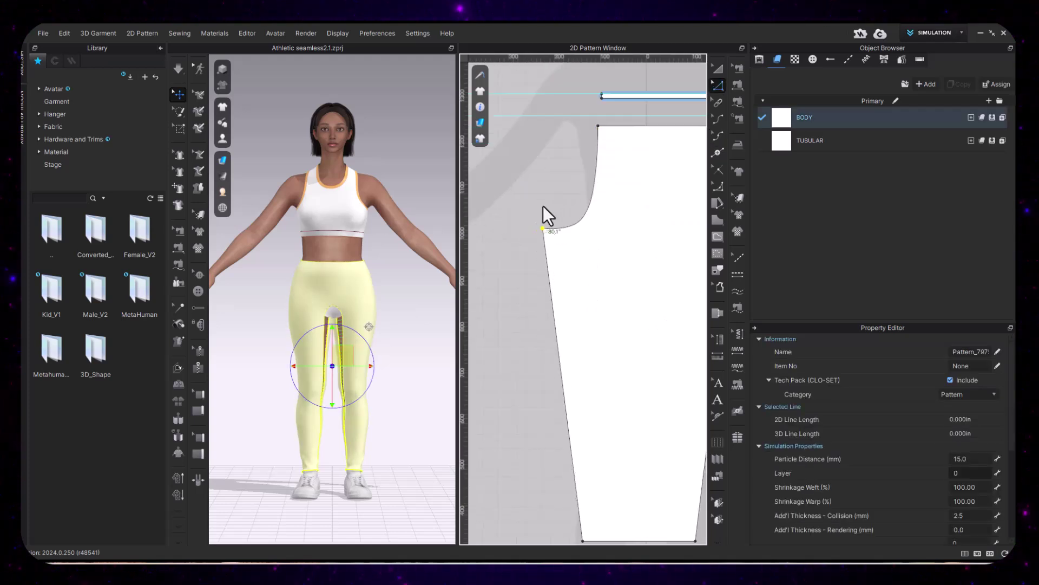
{"action": "left_click", "coordinate": [541, 221]}
{"action": "scroll", "coordinate": [546, 211], "scroll_direction": "up", "scroll_amount": 2}
{"action": "left_click", "coordinate": [178, 69]}
{"action": "scroll", "coordinate": [537, 296], "scroll_direction": "down", "scroll_amount": 4}
- Adjust the apex point of the leggings' inner crotch opening and re-simulate the garment
{"action": "left_click", "coordinate": [640, 271]}
{"action": "key", "text": "space"}
{"action": "left_click", "coordinate": [657, 373]}
{"action": "left_click", "coordinate": [628, 385]}
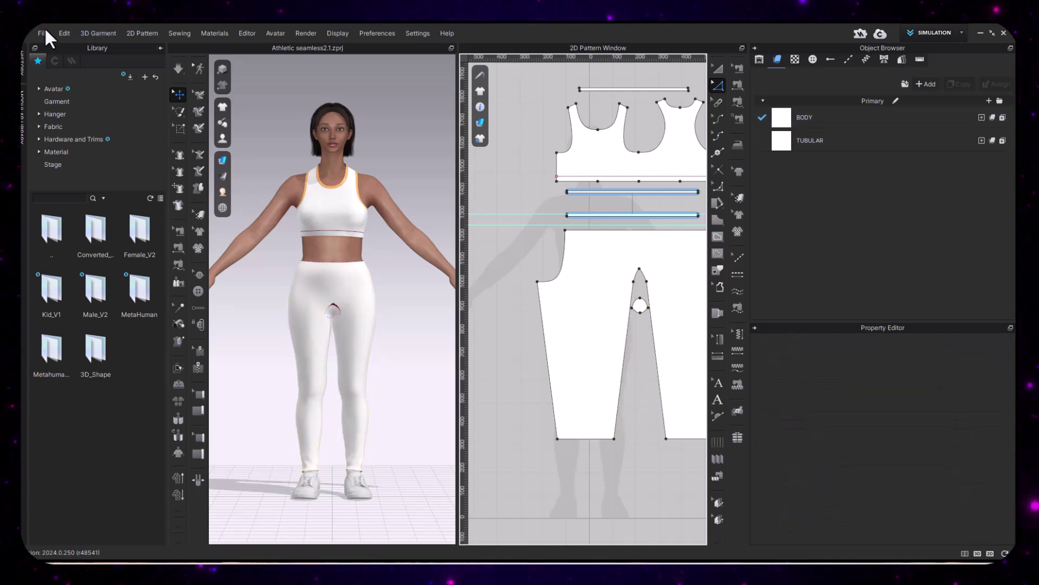
- Export the avatar and garment as thin, multiple objects to an FBX file named SEAMLESS_SET_CLO2 in the APEXfiz folder
{"action": "left_click", "coordinate": [43, 33]}
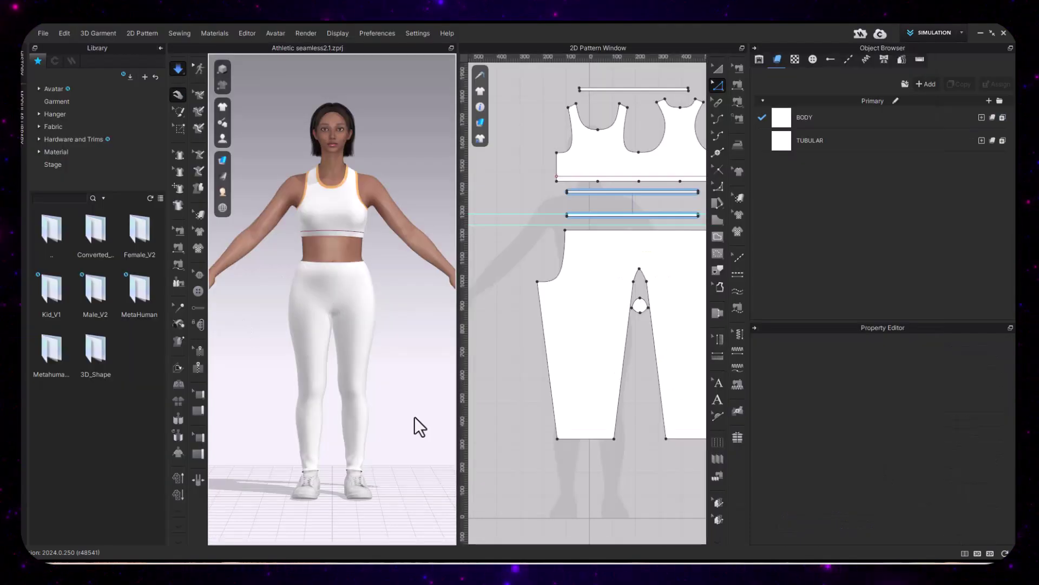
{"action": "left_click", "coordinate": [43, 33]}
{"action": "left_click", "coordinate": [206, 264]}
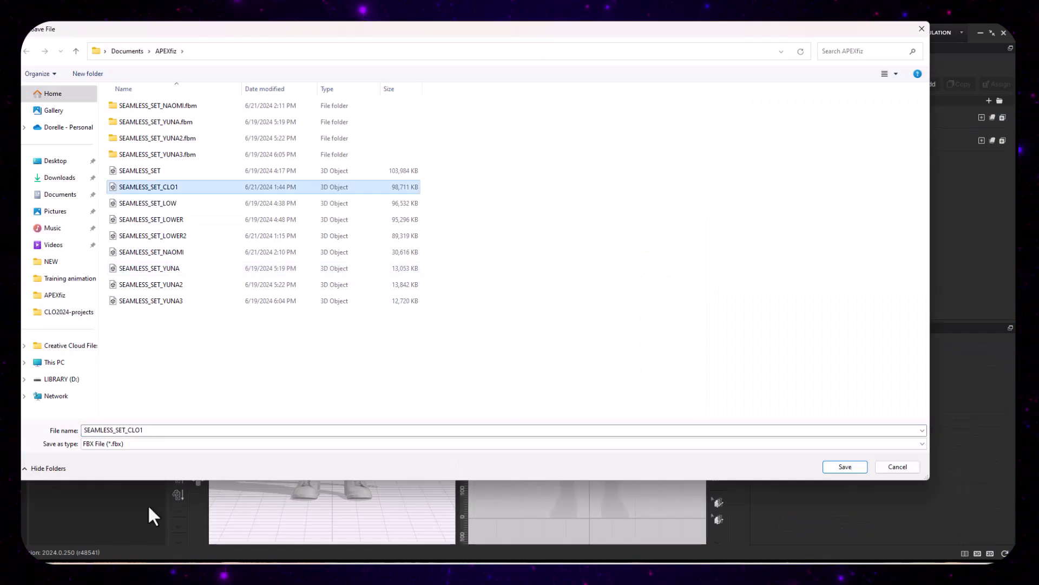
{"action": "left_click", "coordinate": [156, 430]}
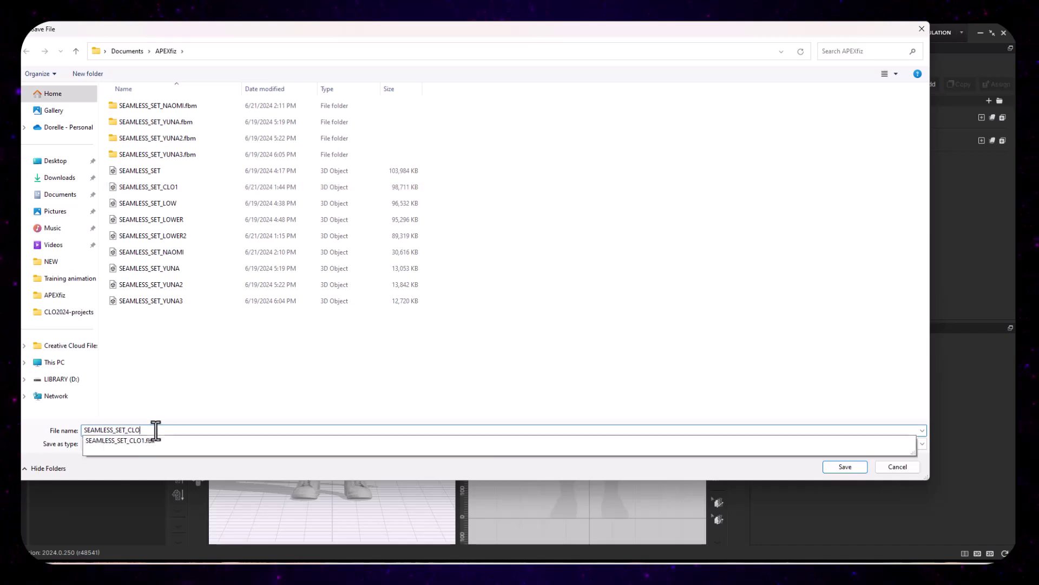
{"action": "key", "text": "Return"}
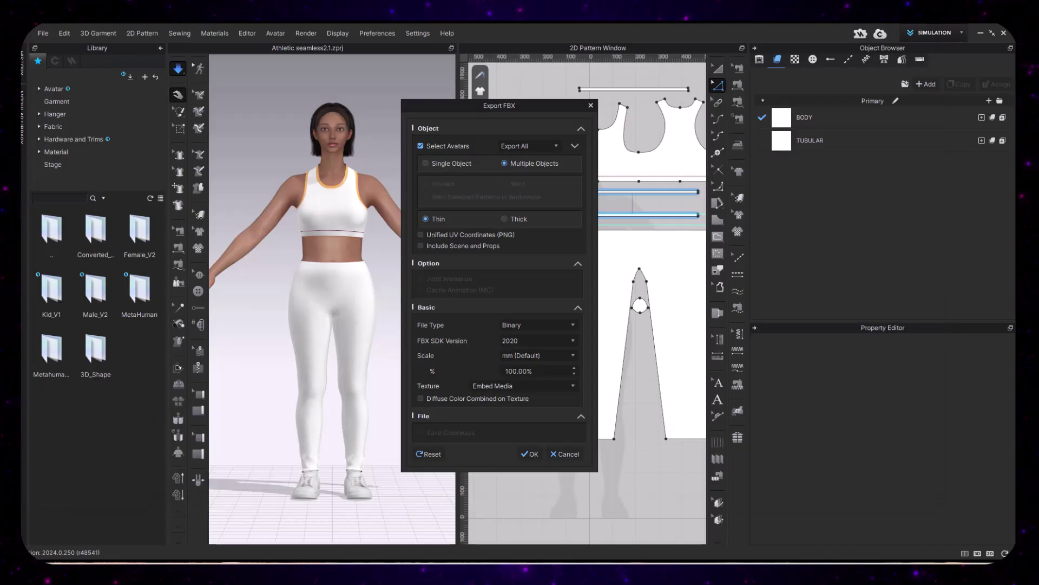
{"action": "left_click", "coordinate": [529, 454]}
- Lower the top point of the crotch gusset slightly and simulate the garment
{"action": "left_click", "coordinate": [639, 270]}
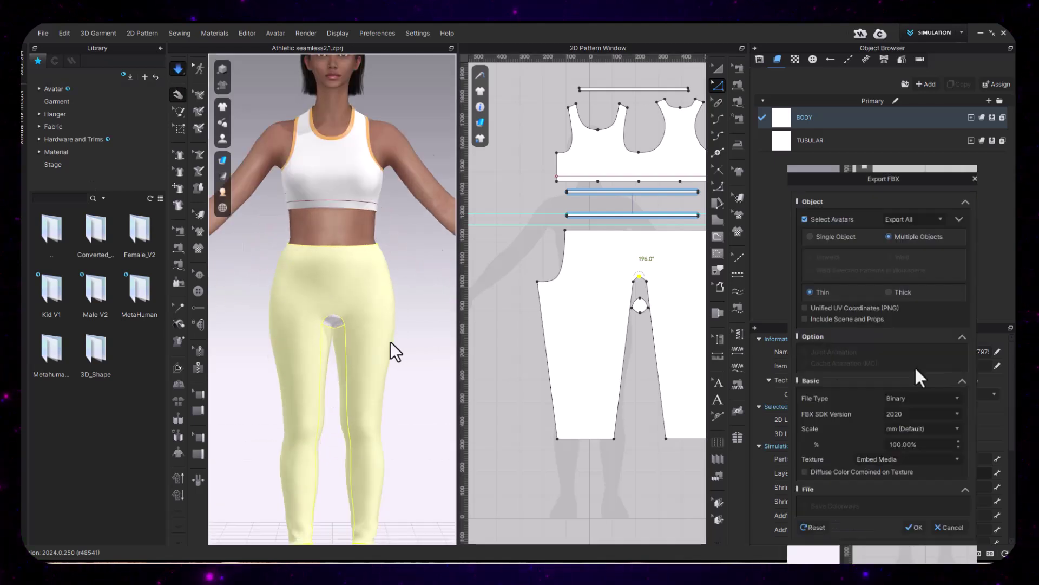
{"action": "scroll", "coordinate": [334, 307], "scroll_direction": "up", "scroll_amount": 4}
{"action": "left_click", "coordinate": [641, 304]}
{"action": "key", "text": "space"}
{"action": "scroll", "coordinate": [640, 307], "scroll_direction": "up", "scroll_amount": 8}
{"action": "left_click_drag", "start_coordinate": [642, 252], "coordinate": [643, 269]}
{"action": "key", "text": "space"}
- Delete a curve point on the gusset's upper right edge and re-simulate the garment
{"action": "left_click", "coordinate": [718, 136]}
{"action": "left_click", "coordinate": [673, 281]}
{"action": "key", "text": "Delete"}
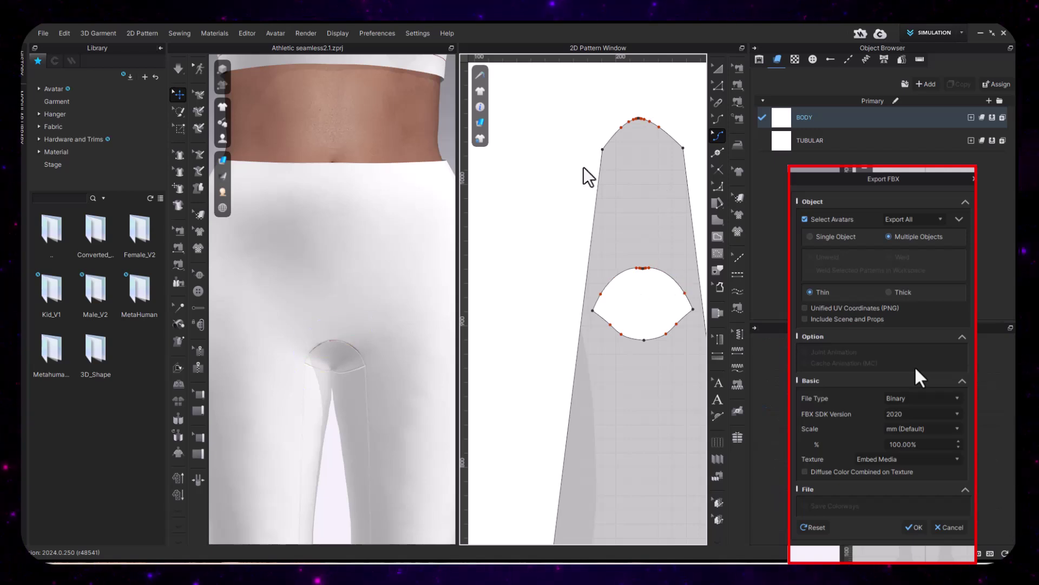
{"action": "key", "text": "space"}
- Round off the leggings' crotch apex with the Smooth Curve tool and nudge the gusset's top point
{"action": "left_click", "coordinate": [717, 185]}
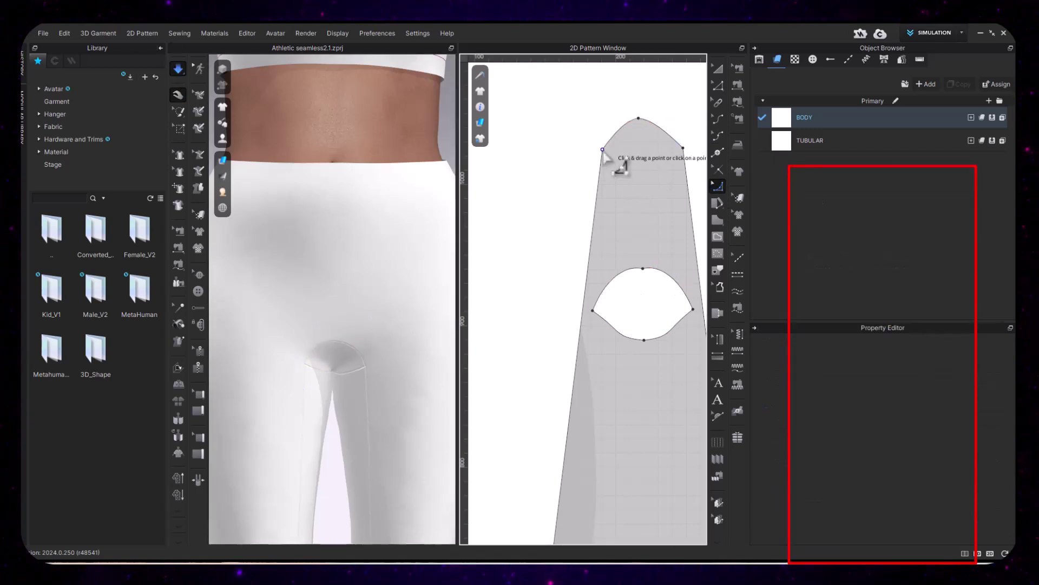
{"action": "left_click", "coordinate": [639, 120]}
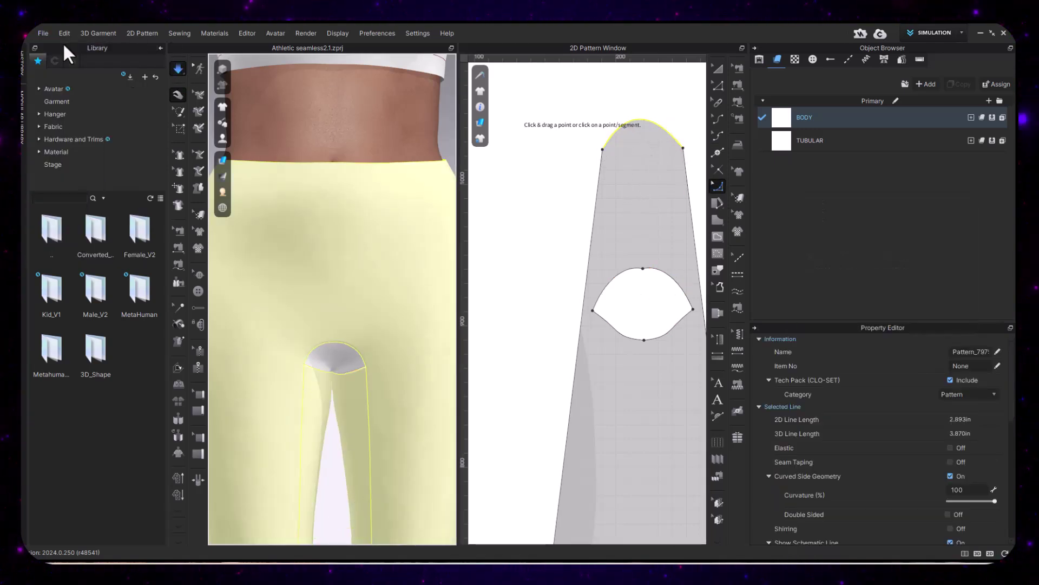
{"action": "scroll", "coordinate": [615, 232], "scroll_direction": "up", "scroll_amount": 3}
{"action": "key", "text": "z"}
{"action": "left_click_drag", "start_coordinate": [662, 293], "coordinate": [661, 294]}
{"action": "left_click", "coordinate": [600, 219]}
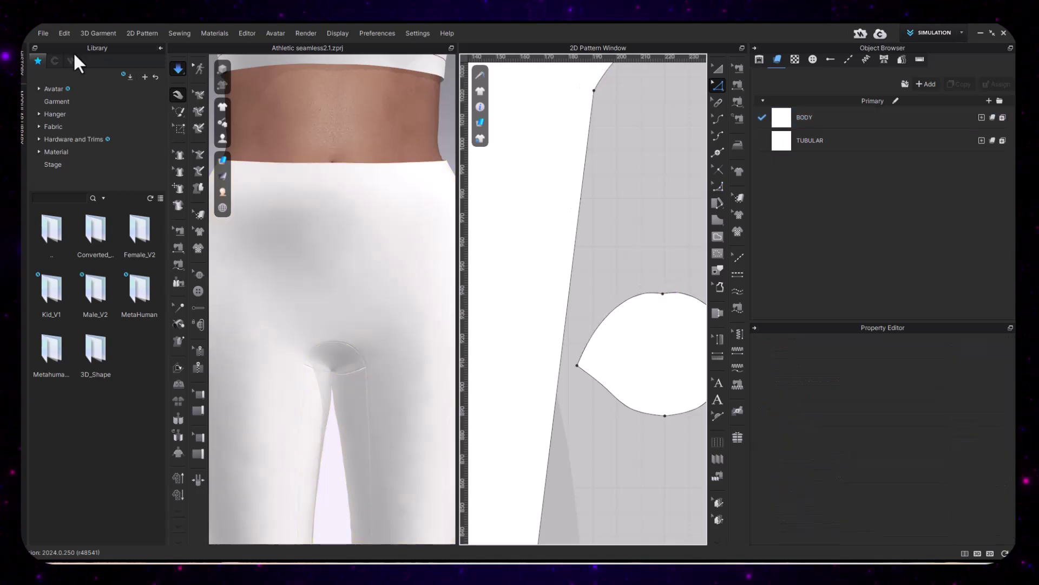
- Set the length of the leggings' right rise curve to 11.777 in to match the left rise curve
{"action": "scroll", "coordinate": [389, 321], "scroll_direction": "down", "scroll_amount": 4}
{"action": "left_click_drag", "start_coordinate": [389, 321], "coordinate": [554, 307]}
{"action": "key", "text": "2"}
{"action": "scroll", "coordinate": [596, 325], "scroll_direction": "down", "scroll_amount": 5}
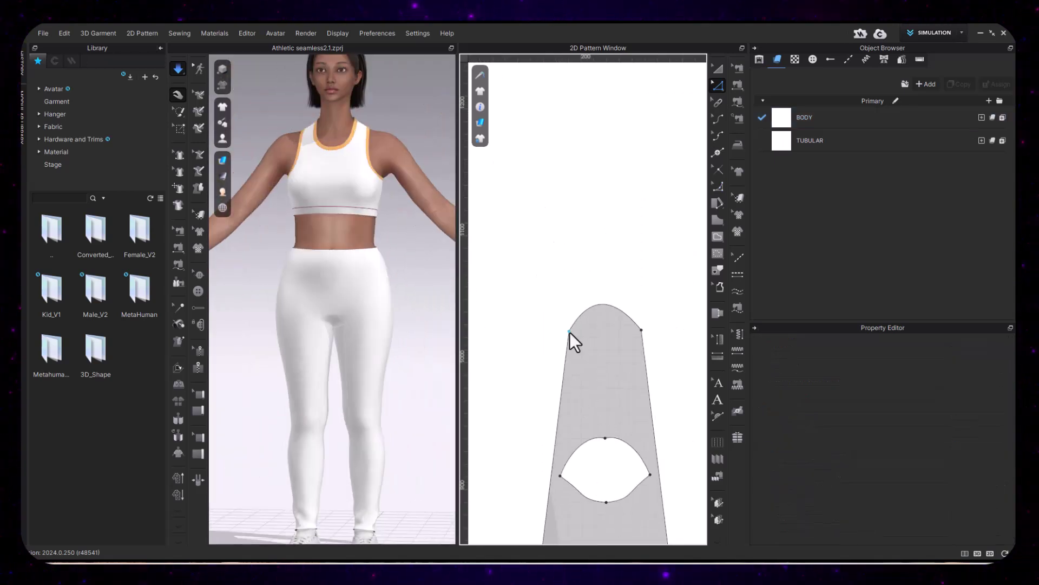
{"action": "scroll", "coordinate": [600, 365], "scroll_direction": "down", "scroll_amount": 5}
{"action": "left_click", "coordinate": [538, 351]}
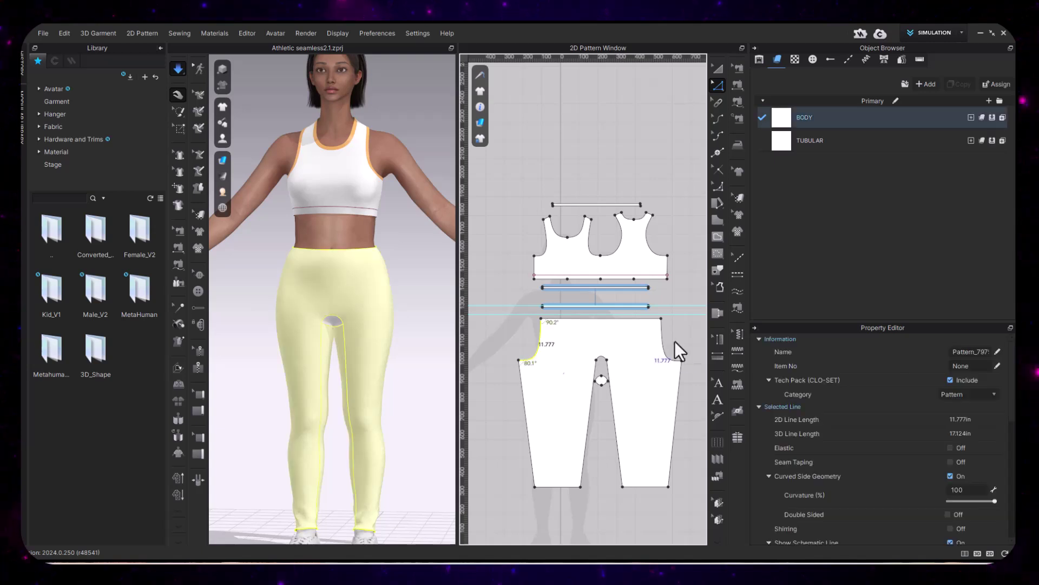
{"action": "right_click", "coordinate": [665, 355]}
{"action": "left_click", "coordinate": [699, 192]}
{"action": "left_click", "coordinate": [529, 293]}
{"action": "double_click", "coordinate": [557, 254]}
{"action": "left_click_drag", "start_coordinate": [545, 253], "coordinate": [542, 254]}
{"action": "type", "text": "777"}
{"action": "left_click", "coordinate": [488, 308]}
- Compare the outer inseam edges and add a horizontal guide line at the leggings' hem level
{"action": "left_click", "coordinate": [676, 425]}
{"action": "left_click", "coordinate": [525, 426]}
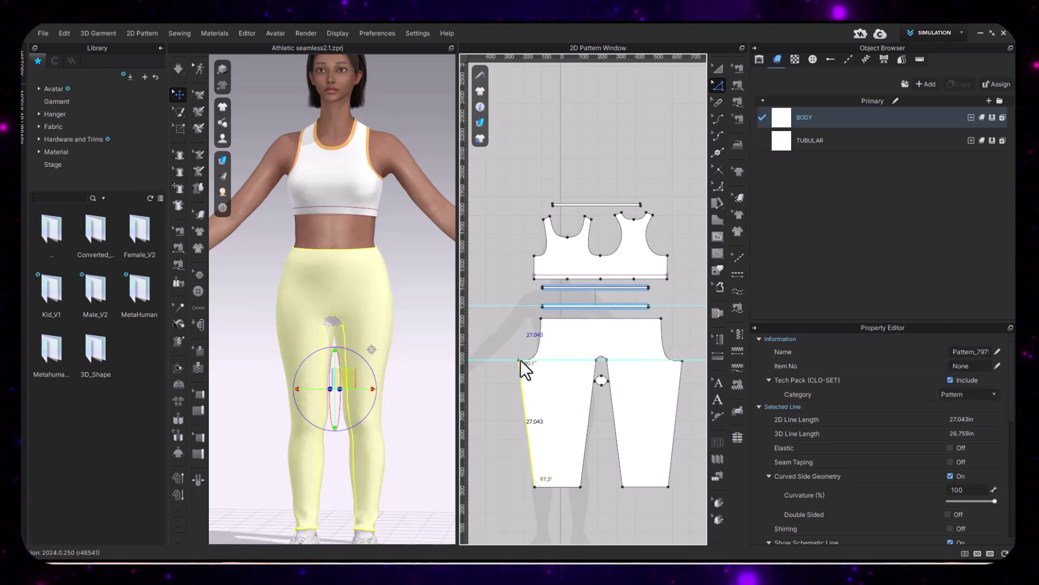
{"action": "left_click_drag", "start_coordinate": [587, 56], "coordinate": [508, 490]}
{"action": "scroll", "coordinate": [608, 505], "scroll_direction": "up", "scroll_amount": 4}
{"action": "left_click_drag", "start_coordinate": [608, 498], "coordinate": [442, 483]}
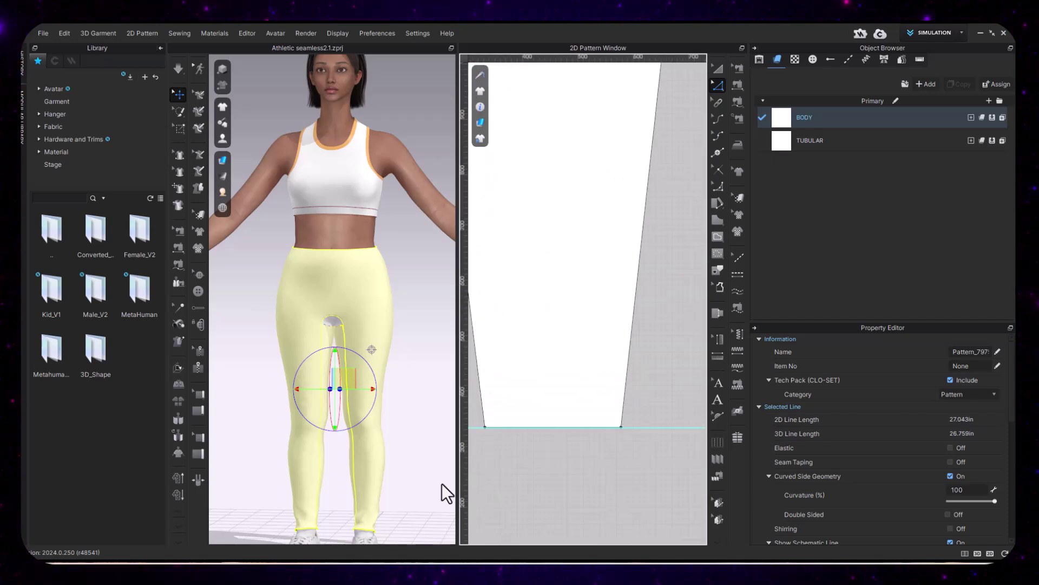
- Move the right leg's hem edge onto the horizontal hem guide line
{"action": "left_click", "coordinate": [564, 424]}
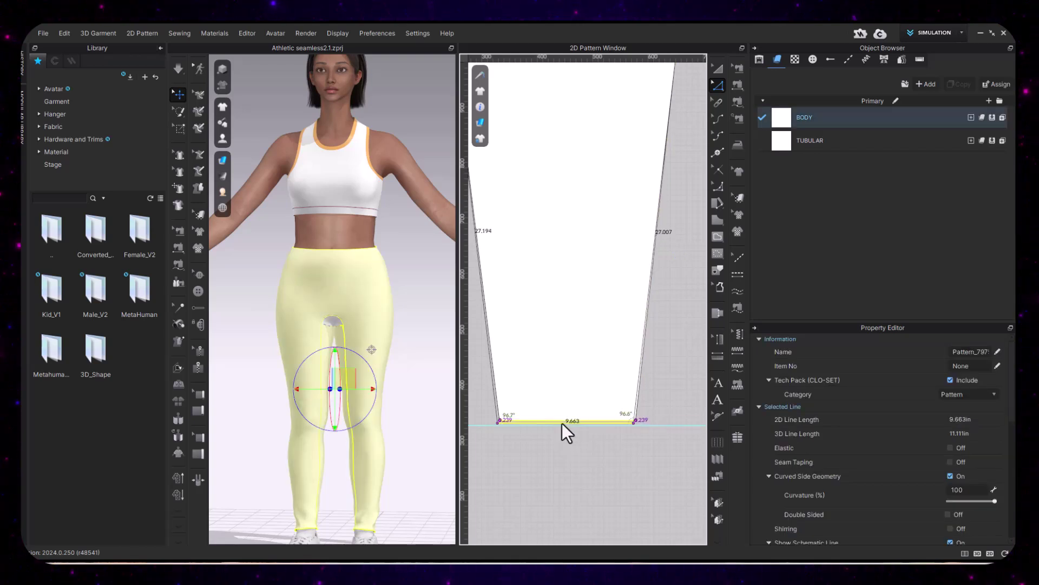
{"action": "left_click", "coordinate": [560, 443]}
{"action": "scroll", "coordinate": [560, 444], "scroll_direction": "down", "scroll_amount": 4}
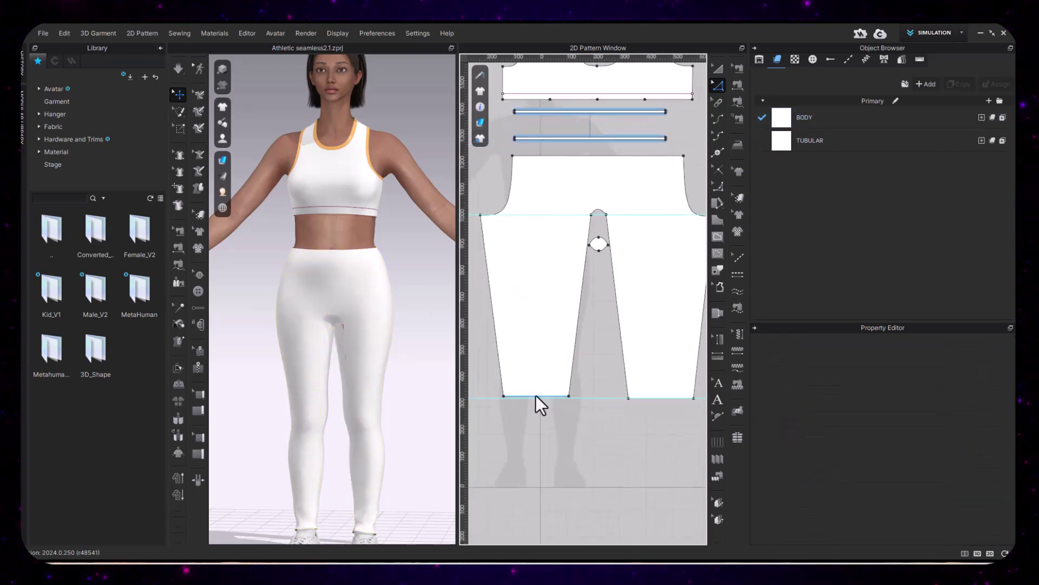
- Align the left leg's hem edge and its corner points with the horizontal hem guide line
{"action": "left_click", "coordinate": [536, 397]}
{"action": "scroll", "coordinate": [535, 398], "scroll_direction": "up", "scroll_amount": 4}
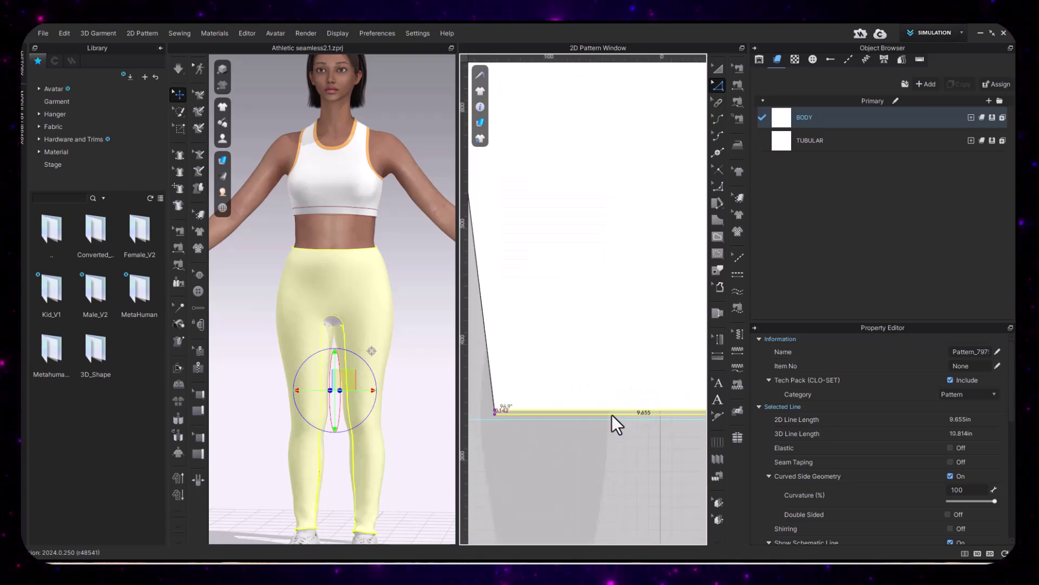
{"action": "scroll", "coordinate": [615, 417], "scroll_direction": "down", "scroll_amount": 2}
{"action": "left_click", "coordinate": [528, 410]}
{"action": "left_click", "coordinate": [610, 493]}
{"action": "scroll", "coordinate": [575, 470], "scroll_direction": "down", "scroll_amount": 2}
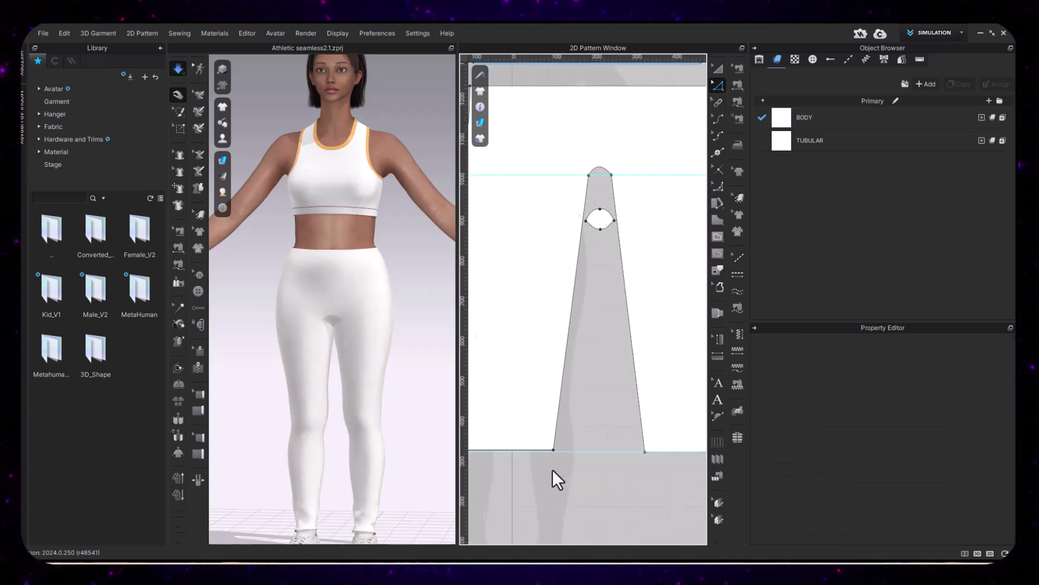
{"action": "left_click_drag", "start_coordinate": [600, 473], "coordinate": [419, 463]}
{"action": "left_click", "coordinate": [627, 436]}
{"action": "left_click", "coordinate": [668, 373]}
{"action": "left_click_drag", "start_coordinate": [668, 373], "coordinate": [685, 471]}
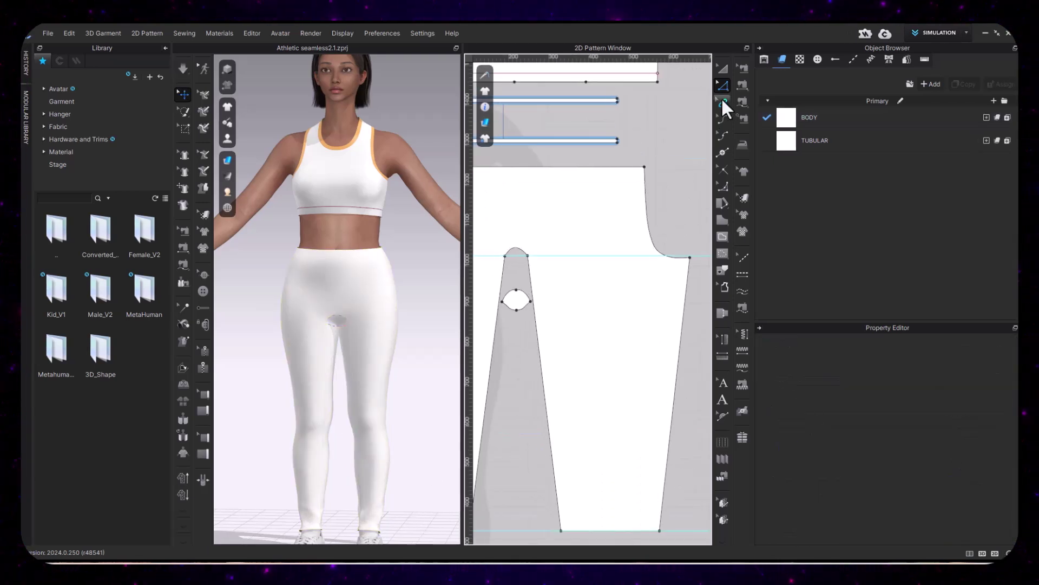
- Align the right outer crotch corner point of the leggings with the crotch-level guide line and re-simulate the garment
{"action": "left_click", "coordinate": [690, 258]}
{"action": "left_click", "coordinate": [691, 221]}
{"action": "scroll", "coordinate": [690, 222], "scroll_direction": "down", "scroll_amount": 2}
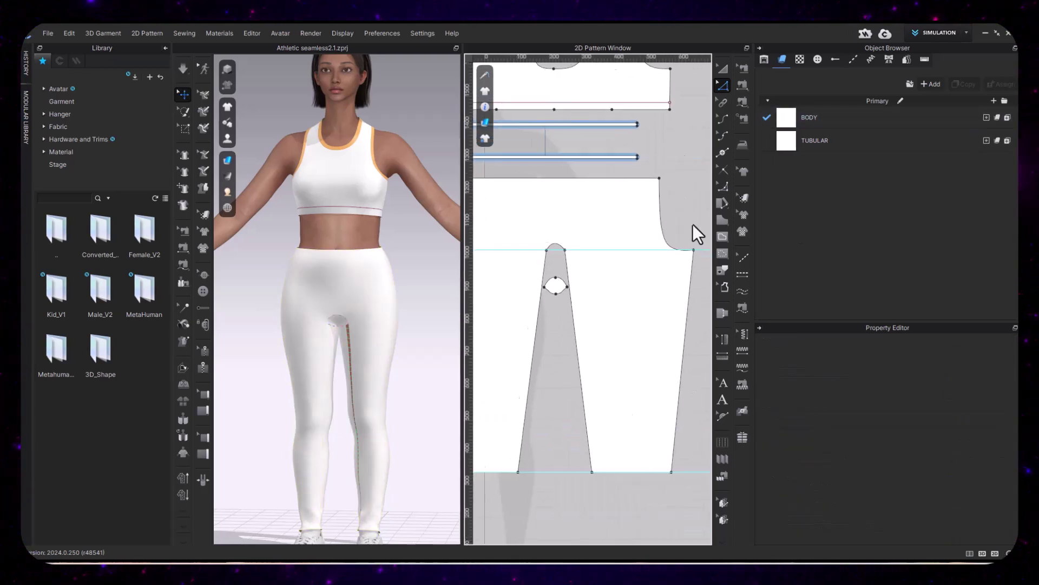
{"action": "left_click_drag", "start_coordinate": [658, 225], "coordinate": [718, 225]}
{"action": "key", "text": "space"}
{"action": "scroll", "coordinate": [639, 342], "scroll_direction": "down", "scroll_amount": 2}
{"action": "left_click", "coordinate": [533, 360]}
{"action": "left_click", "coordinate": [698, 358]}
{"action": "left_click_drag", "start_coordinate": [692, 363], "coordinate": [665, 369]}
{"action": "left_click", "coordinate": [689, 369]}
- Export the corrected garment and avatar as FBX again, replacing the existing SEAMLESS_SET_CLO2 file
{"action": "left_click", "coordinate": [51, 31]}
{"action": "left_click", "coordinate": [47, 31]}
{"action": "left_click", "coordinate": [47, 30]}
{"action": "mouse_move", "coordinate": [64, 160]}
{"action": "left_click", "coordinate": [180, 267]}
{"action": "left_click", "coordinate": [157, 203]}
{"action": "key", "text": "Return"}
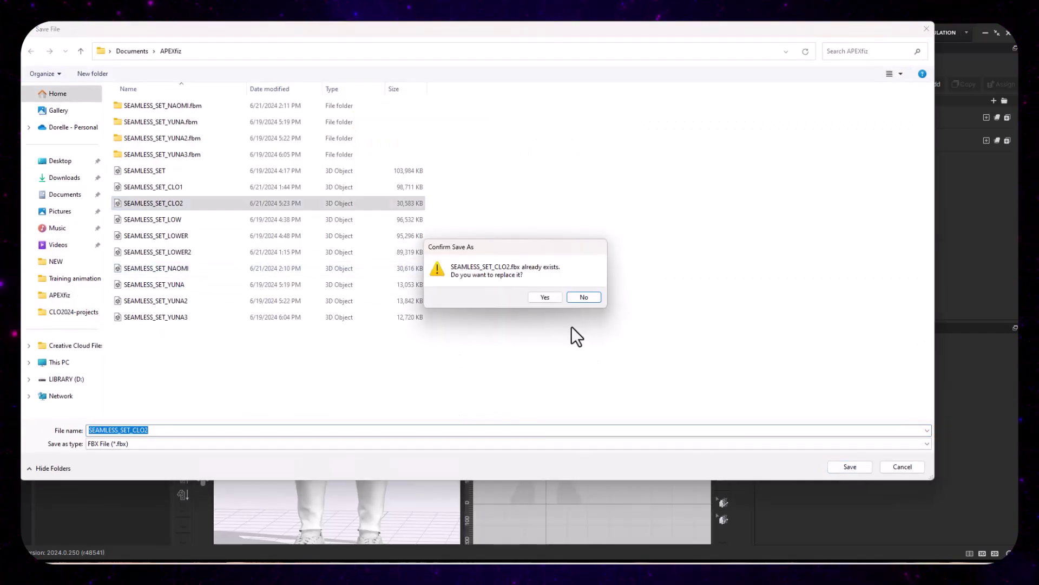
{"action": "left_click", "coordinate": [537, 297]}
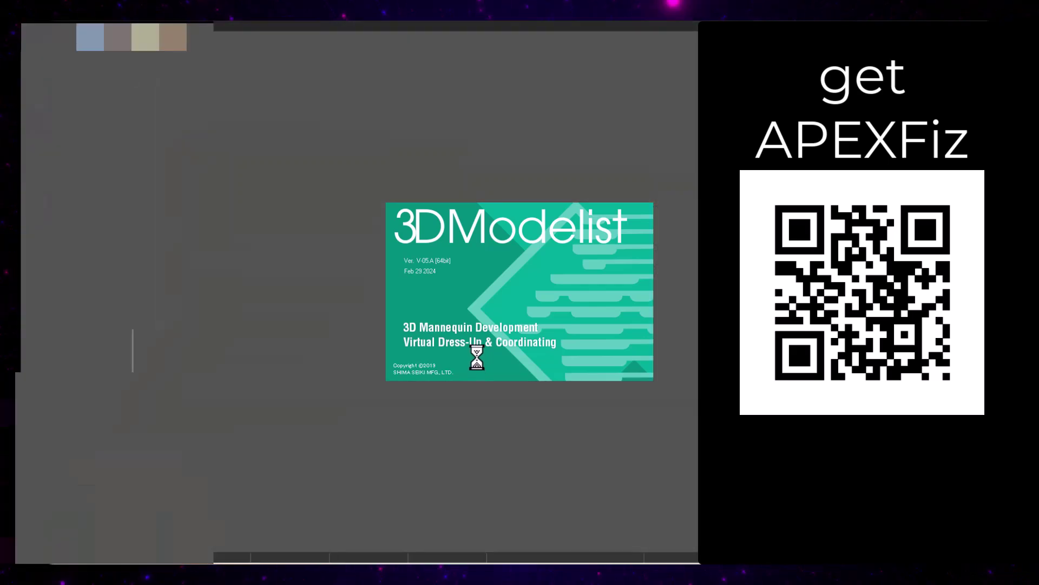
- Switch to APEXFiz 3DModelist and import the SEAMLESS_SET_CLO2 model with centimetres as the unit
{"action": "left_click", "coordinate": [652, 364]}
{"action": "left_click", "coordinate": [24, 37]}
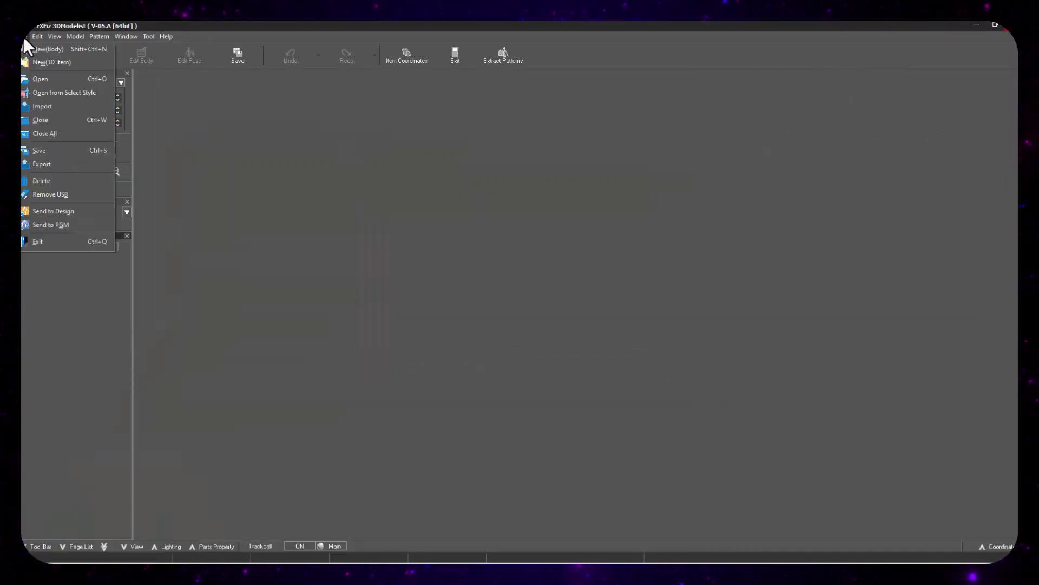
{"action": "left_click", "coordinate": [43, 106]}
{"action": "left_click", "coordinate": [466, 343]}
{"action": "left_click", "coordinate": [704, 432]}
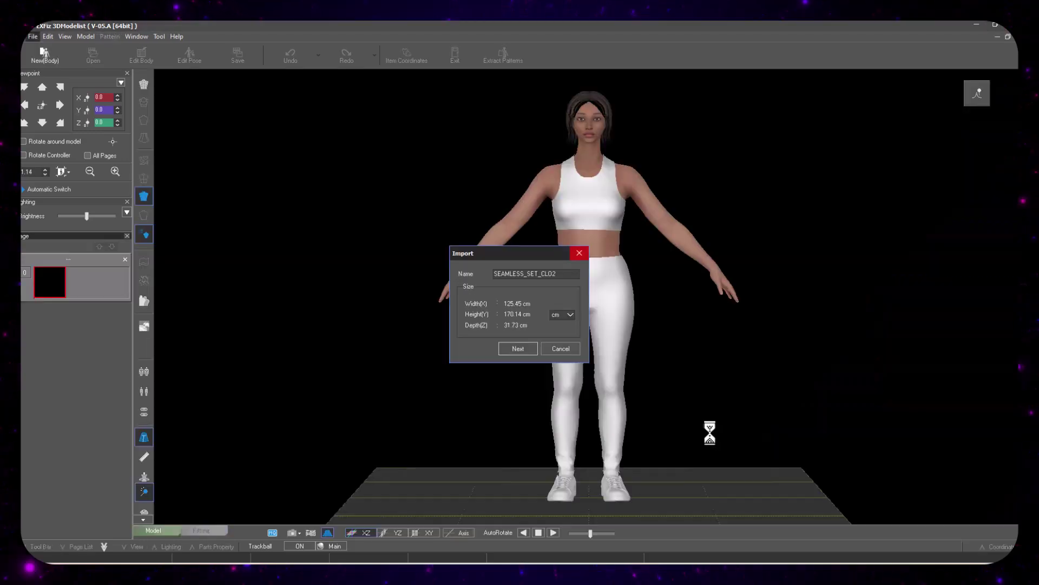
{"action": "left_click", "coordinate": [528, 348]}
{"action": "left_click", "coordinate": [543, 363]}
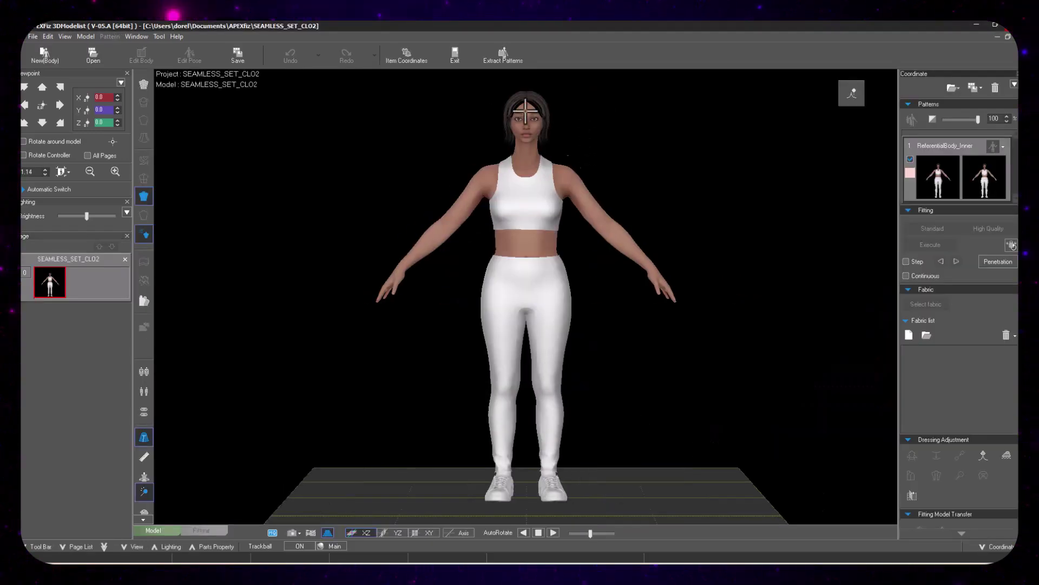
- Start extracting the patterns and pick the bra top and leggings as the parts for the knit design
{"action": "left_click", "coordinate": [502, 53]}
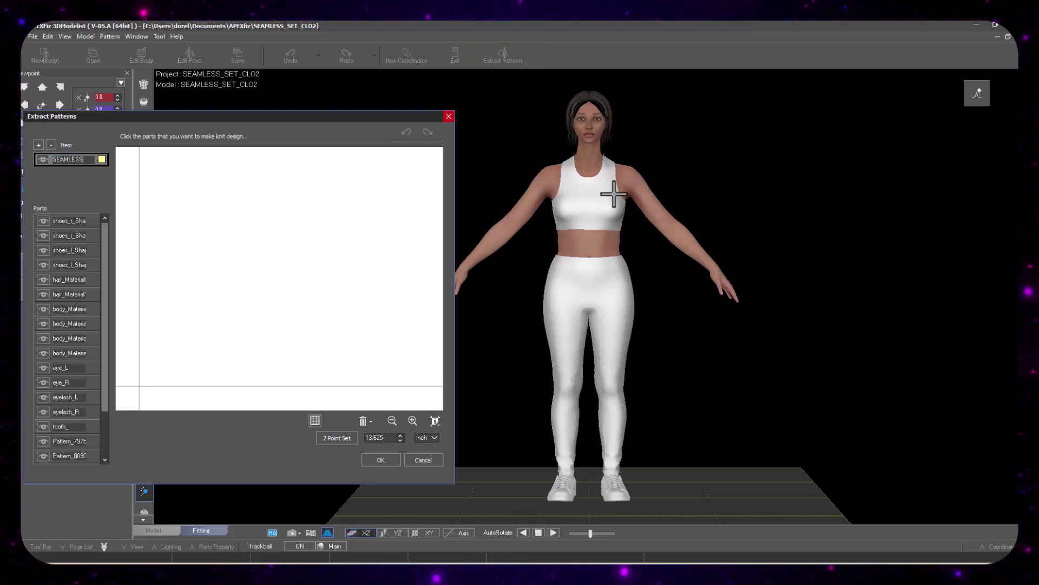
{"action": "left_click", "coordinate": [595, 200]}
{"action": "left_click", "coordinate": [597, 276]}
{"action": "left_click", "coordinate": [591, 312]}
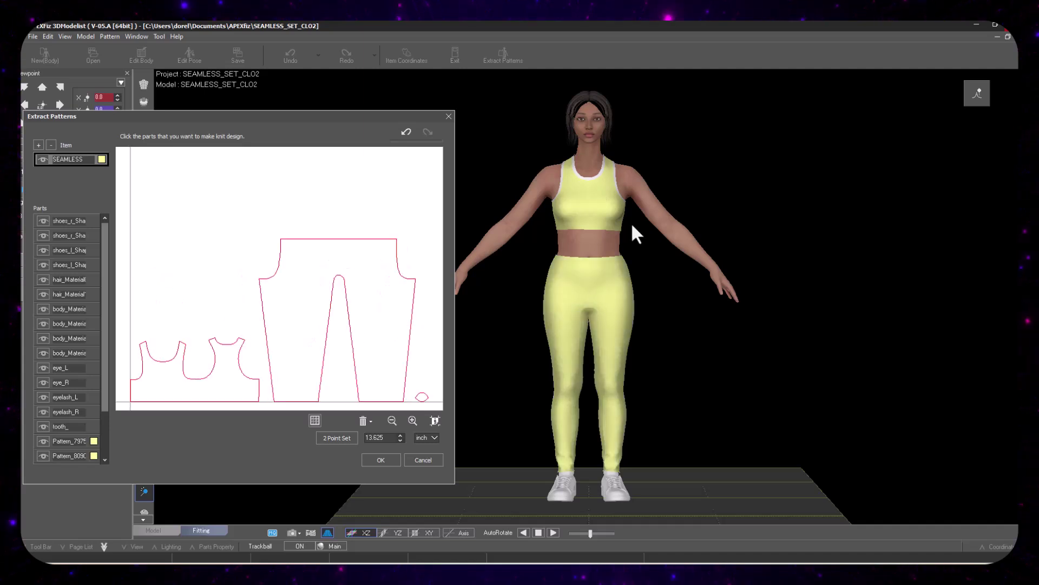
- Add the bra top's neckline and armhole bindings to the parts for the knit design
{"action": "scroll", "coordinate": [598, 162], "scroll_direction": "up", "scroll_amount": 5}
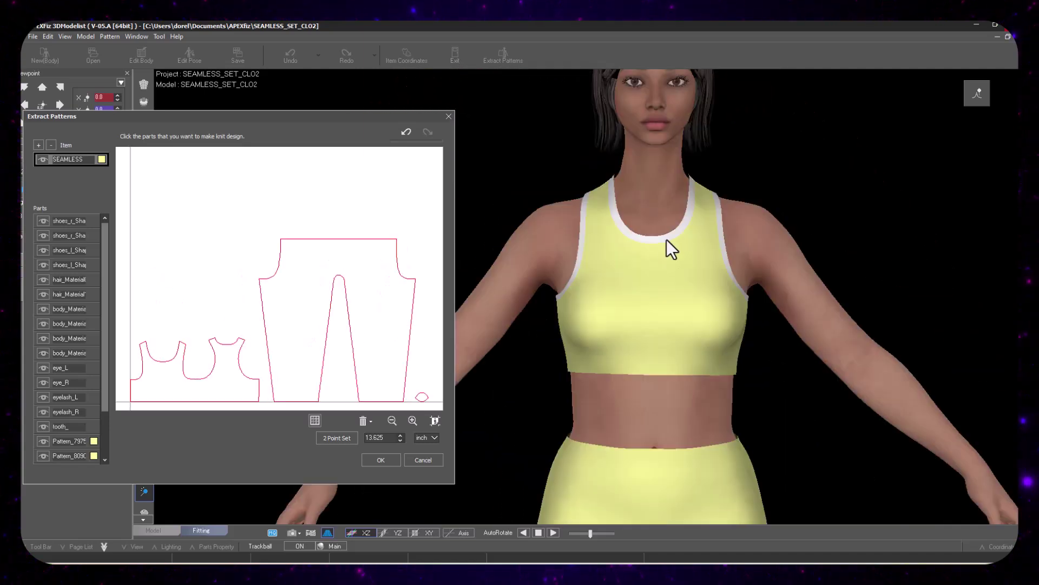
{"action": "left_click", "coordinate": [720, 225]}
{"action": "left_click", "coordinate": [688, 221]}
{"action": "left_click", "coordinate": [578, 242]}
{"action": "scroll", "coordinate": [580, 374], "scroll_direction": "down", "scroll_amount": 5}
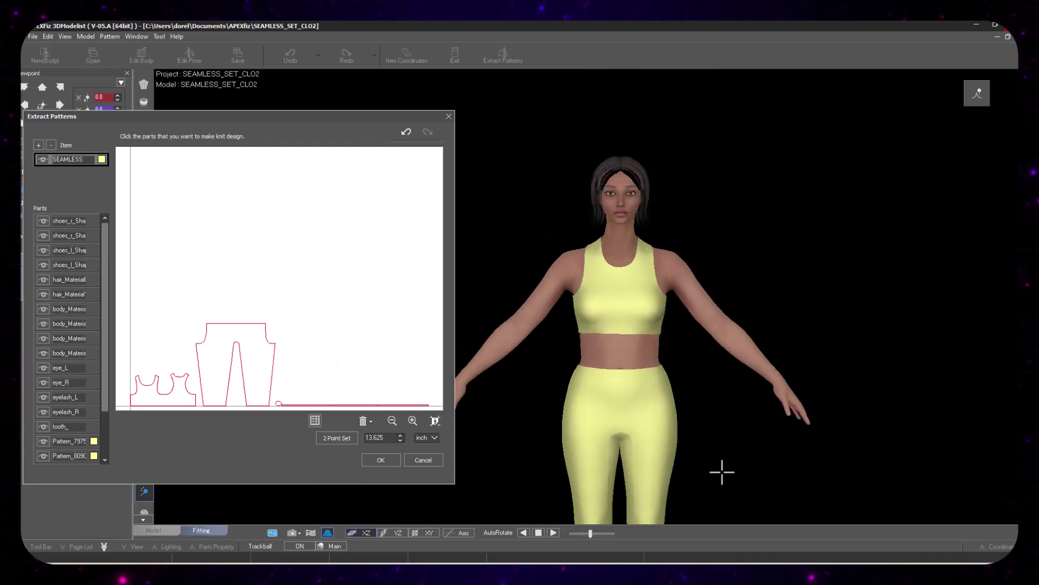
- Check the bra back's centre height in CLO, set the matching two-point distance to 12.625 inch in APEXFiz 3DModelist, and confirm the extraction
{"action": "left_click", "coordinate": [178, 377]}
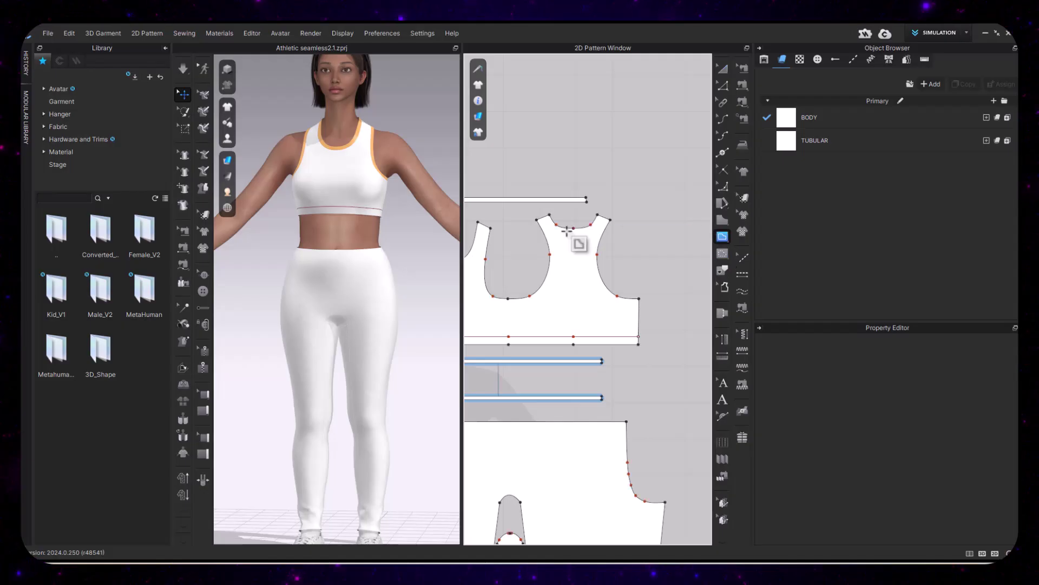
{"action": "left_click", "coordinate": [574, 228]}
{"action": "double_click", "coordinate": [573, 336]}
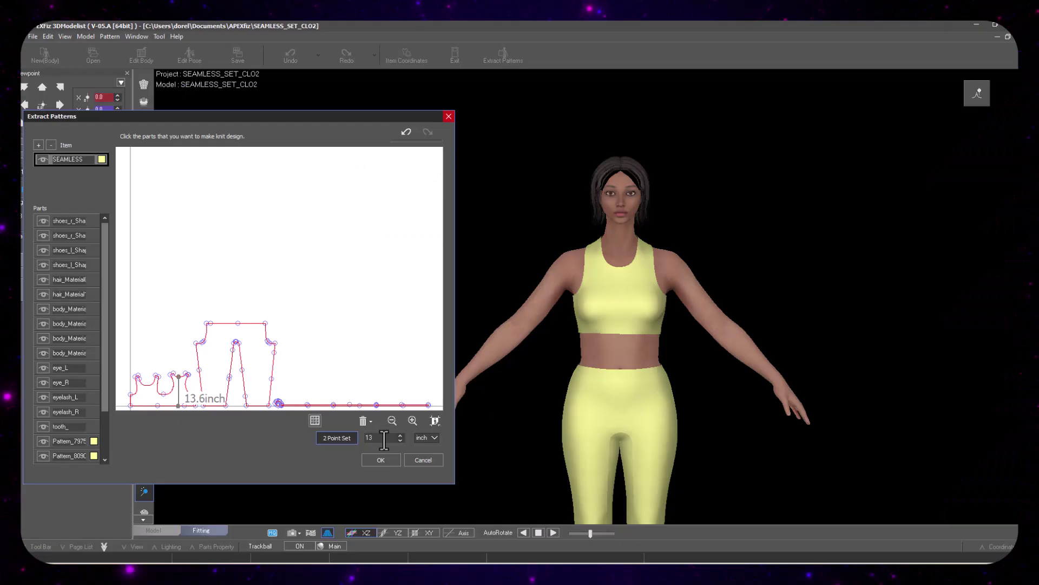
{"action": "key", "text": "BackSpace"}
{"action": "type", "text": "2.625"}
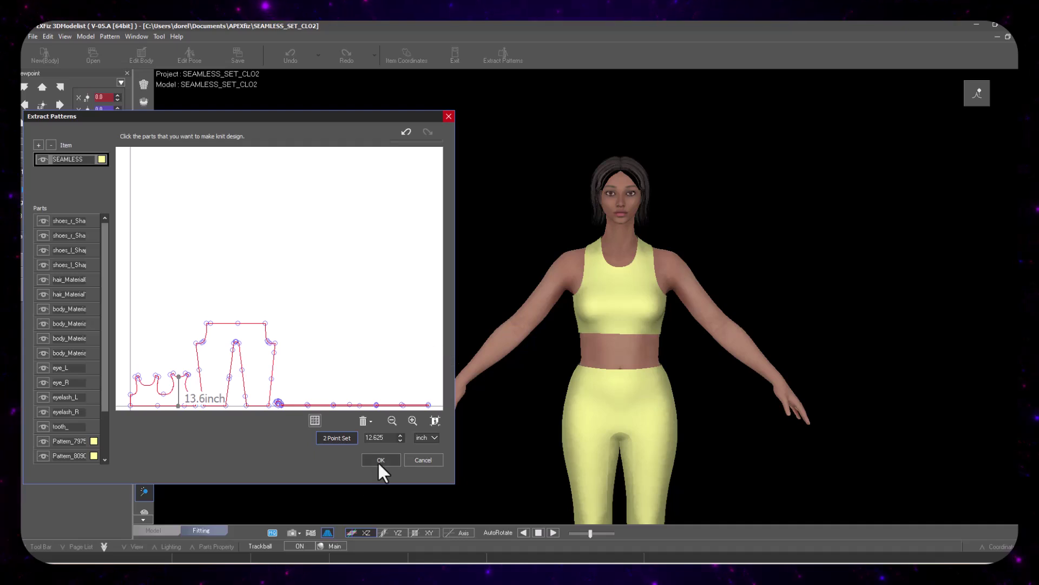
{"action": "left_click", "coordinate": [380, 460]}
{"action": "left_click", "coordinate": [495, 326]}
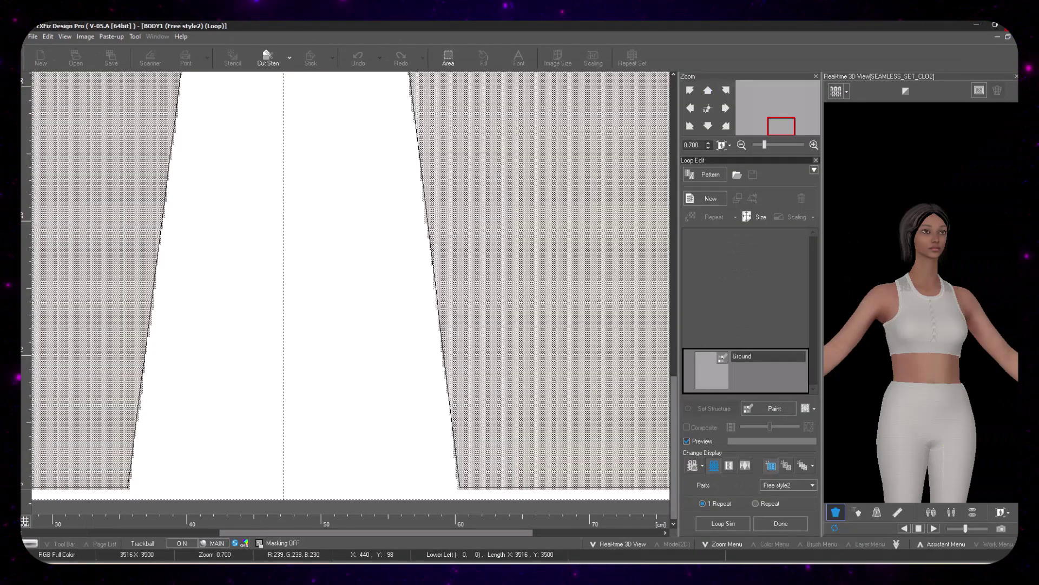
- In APEXFiz Design Pro, create a new Rib1x1 structure for the leggings
{"action": "left_click_drag", "start_coordinate": [975, 322], "coordinate": [962, 156]}
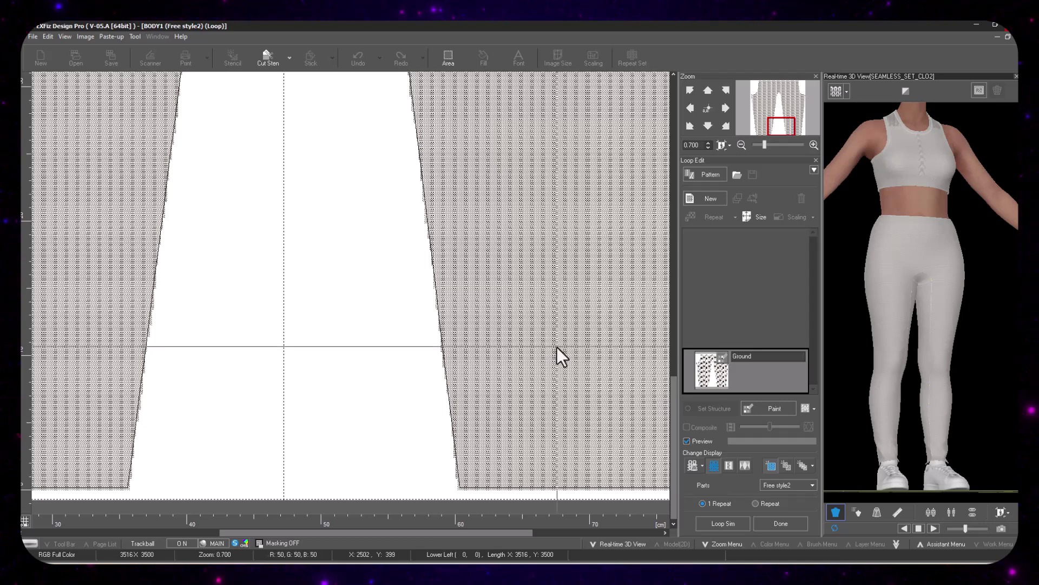
{"action": "left_click", "coordinate": [709, 198]}
{"action": "left_click", "coordinate": [752, 251]}
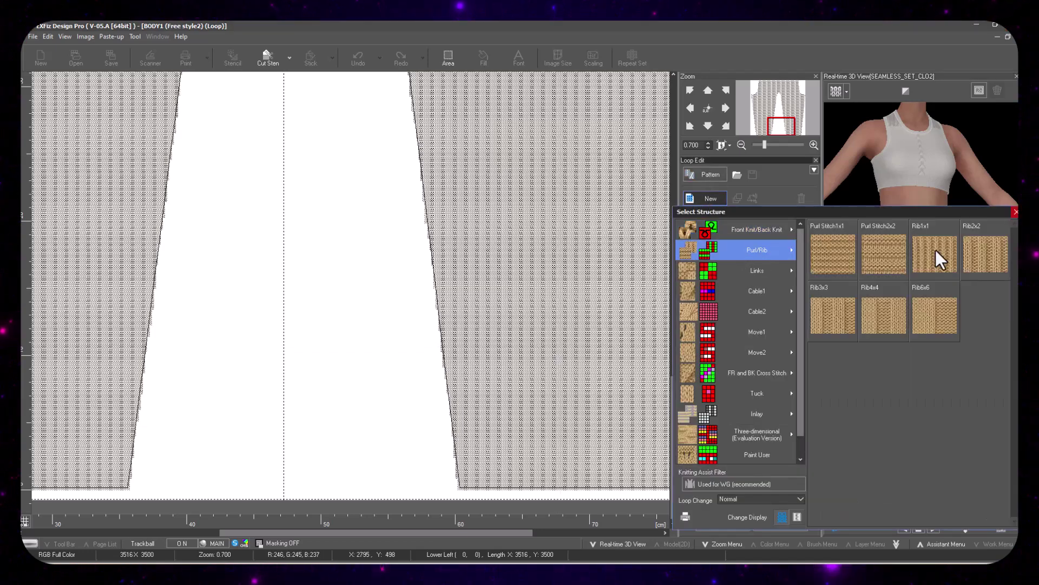
{"action": "left_click", "coordinate": [937, 255]}
- Place the rib structure as a band about 86 cm wide and 8 cm high across both leg hems and check it in 3D
{"action": "left_click_drag", "start_coordinate": [457, 528], "coordinate": [586, 524]}
{"action": "left_click_drag", "start_coordinate": [766, 145], "coordinate": [759, 146]}
{"action": "left_click_drag", "start_coordinate": [502, 531], "coordinate": [412, 538]}
{"action": "left_click", "coordinate": [56, 332]}
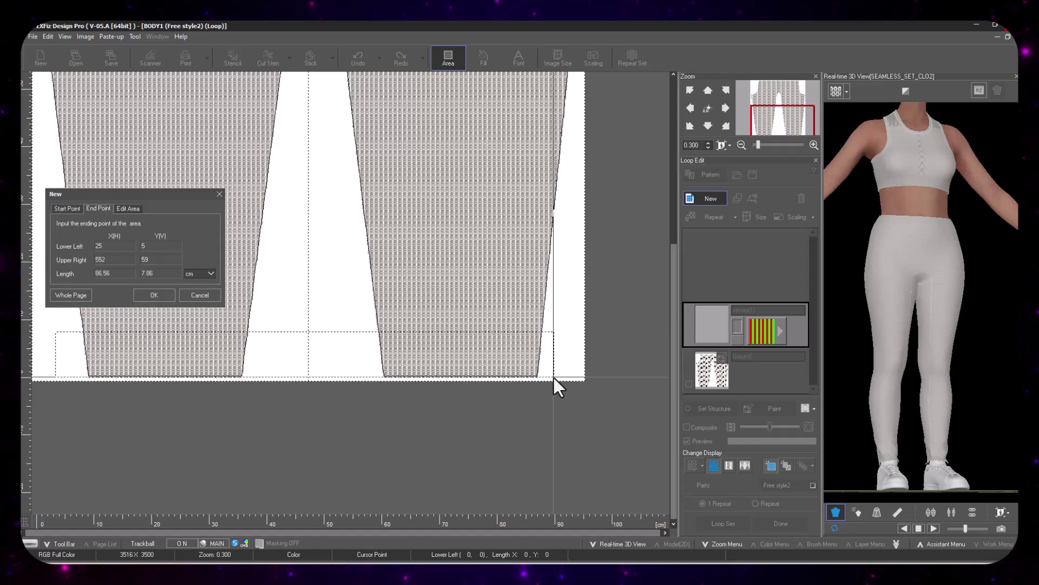
{"action": "left_click", "coordinate": [553, 379]}
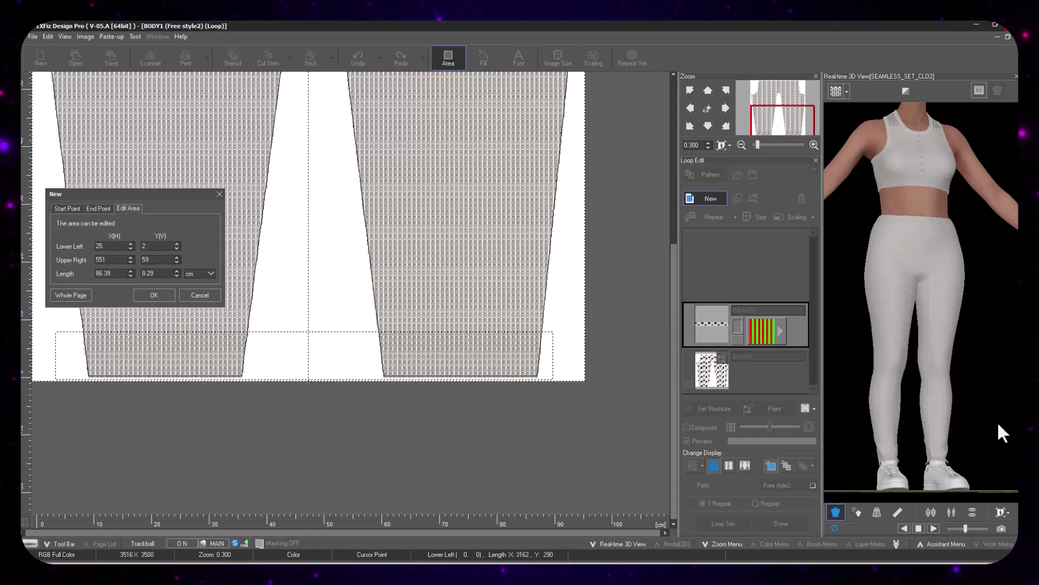
{"action": "left_click", "coordinate": [201, 295]}
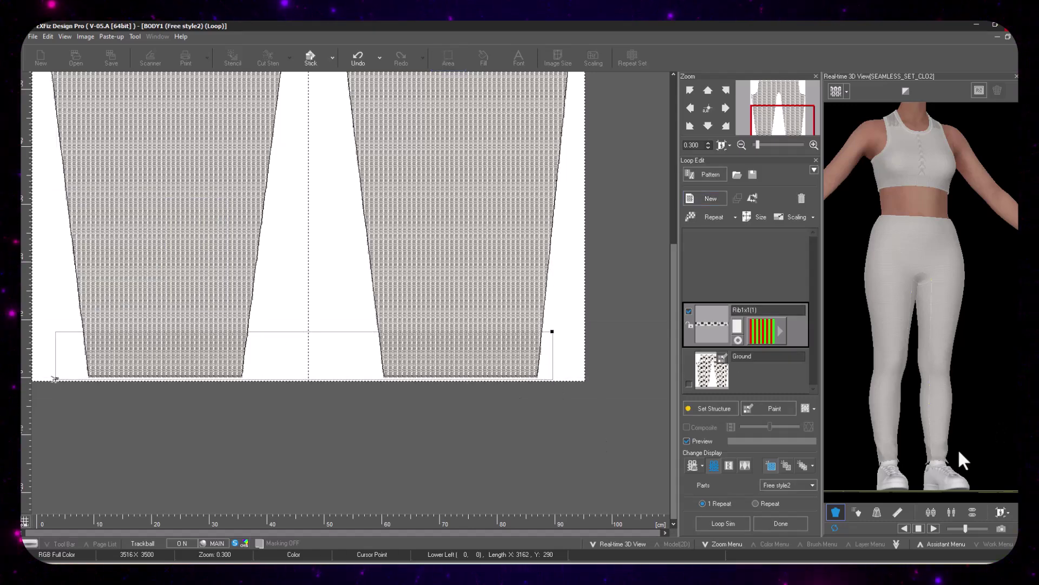
{"action": "scroll", "coordinate": [958, 448], "scroll_direction": "up", "scroll_amount": 5}
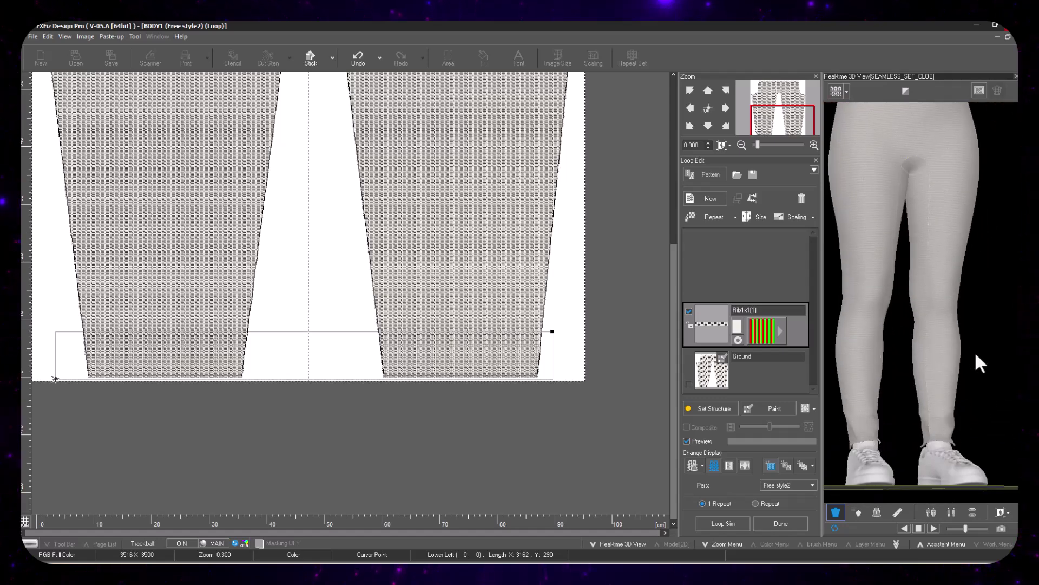
{"action": "left_click_drag", "start_coordinate": [977, 362], "coordinate": [877, 366]}
{"action": "scroll", "coordinate": [891, 363], "scroll_direction": "down", "scroll_amount": 3}
{"action": "scroll", "coordinate": [500, 361], "scroll_direction": "up", "scroll_amount": 1}
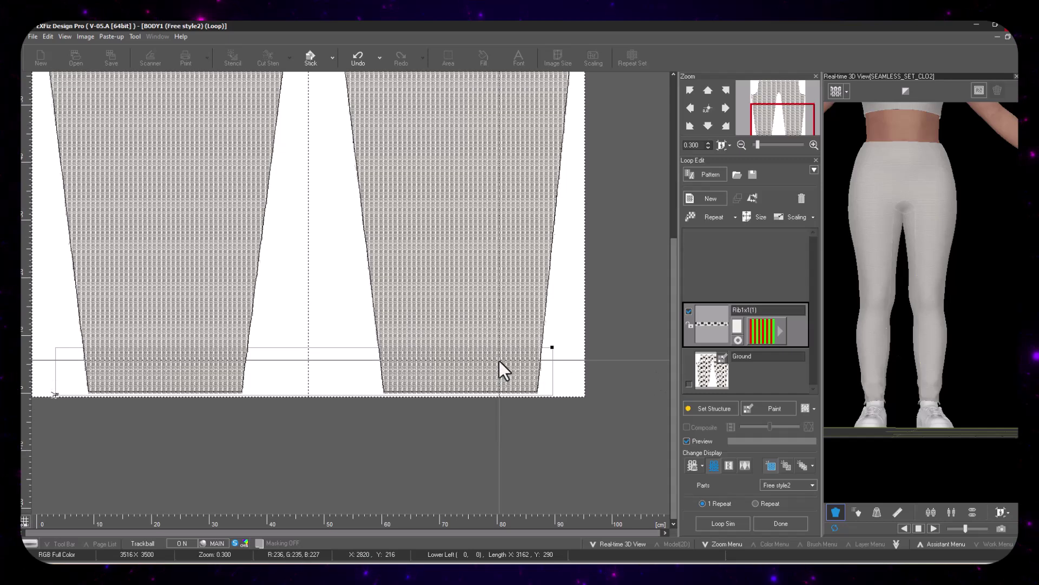
- Browse the Mesh, Miss, Move1 and Move2 knit patterns for a motif that suits the leggings
{"action": "scroll", "coordinate": [503, 370], "scroll_direction": "up", "scroll_amount": 2}
{"action": "left_click", "coordinate": [710, 174]}
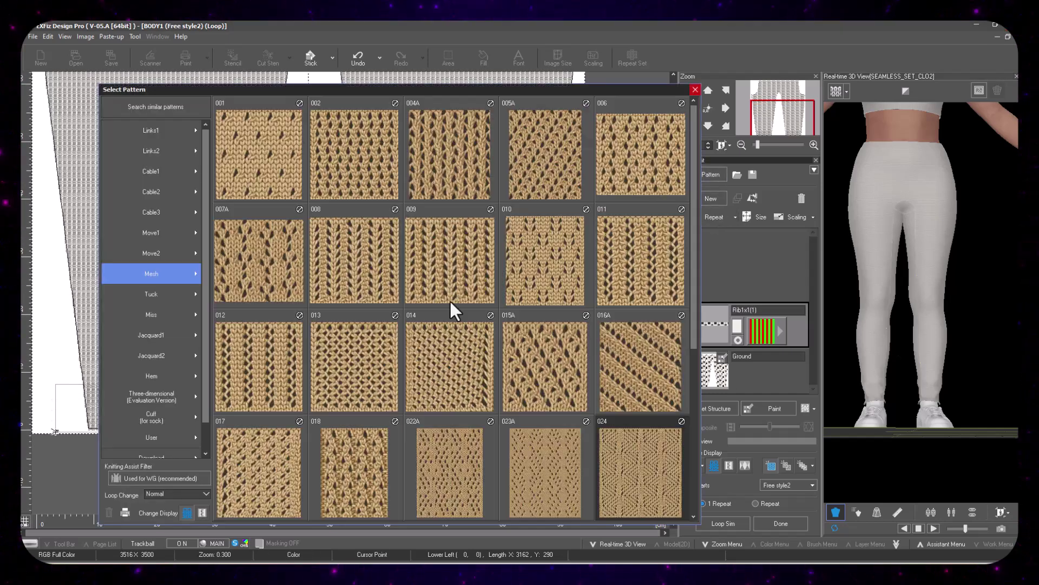
{"action": "left_click", "coordinate": [160, 311]}
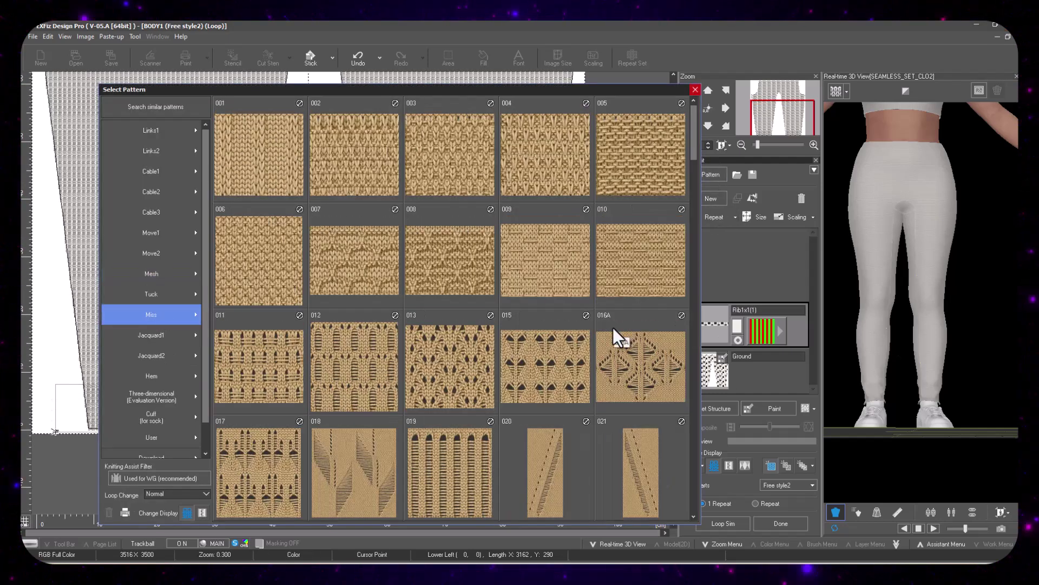
{"action": "left_click", "coordinate": [152, 232]}
{"action": "scroll", "coordinate": [514, 304], "scroll_direction": "down", "scroll_amount": 5}
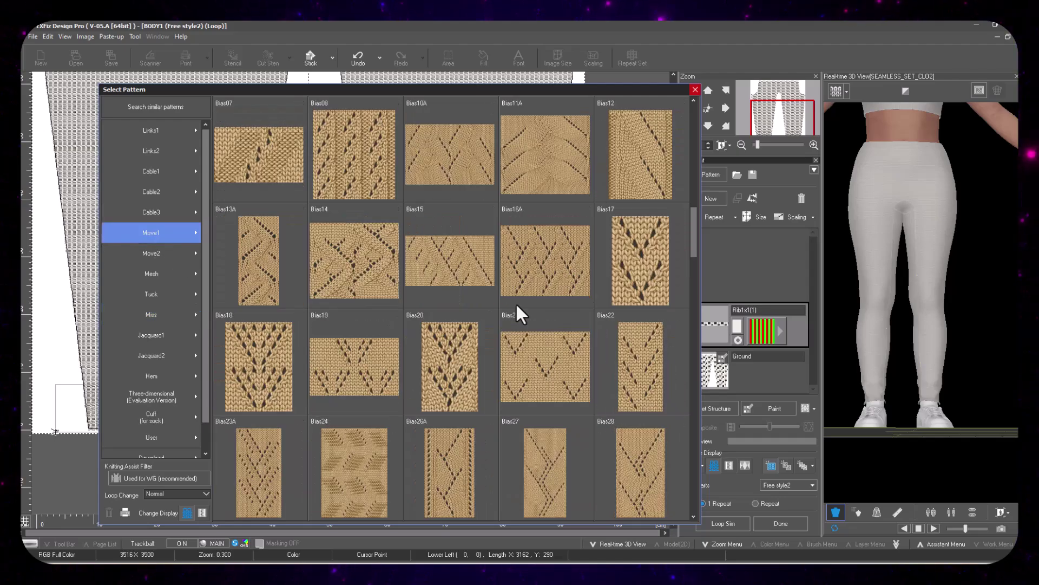
{"action": "scroll", "coordinate": [517, 306], "scroll_direction": "down", "scroll_amount": 10}
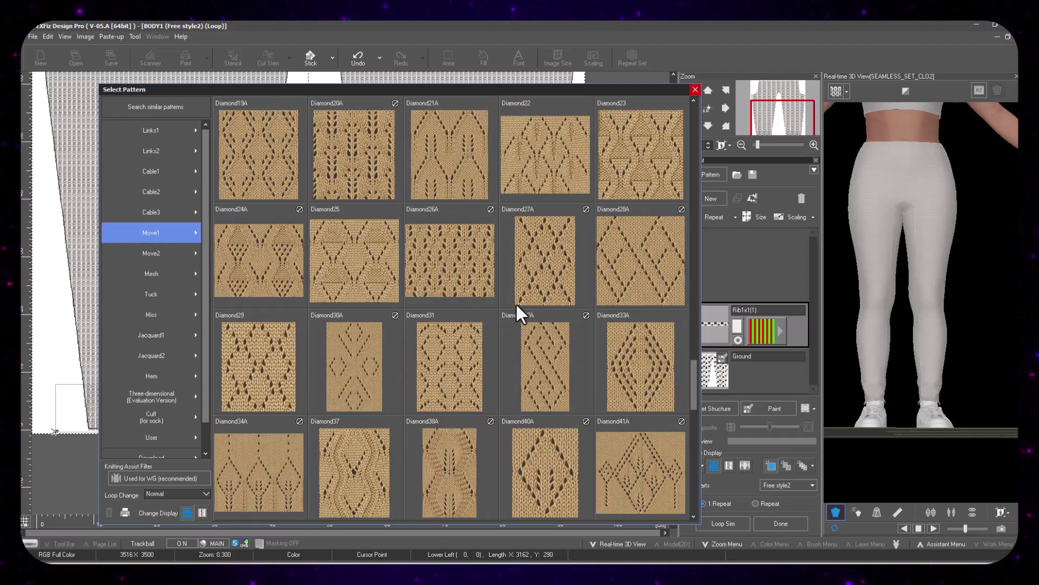
{"action": "scroll", "coordinate": [517, 304], "scroll_direction": "down", "scroll_amount": 10}
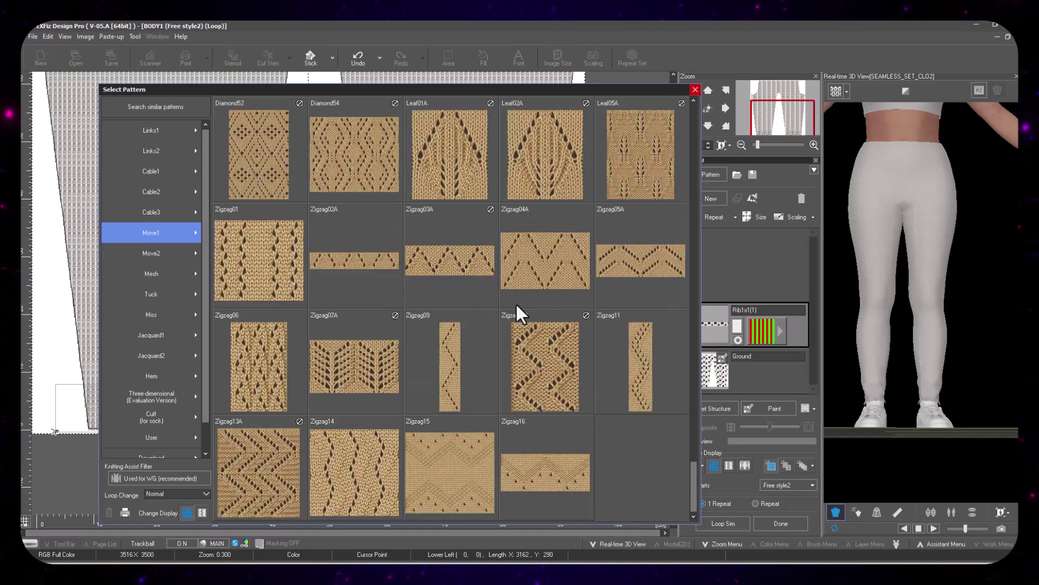
{"action": "left_click", "coordinate": [165, 255]}
{"action": "scroll", "coordinate": [488, 323], "scroll_direction": "down", "scroll_amount": 10}
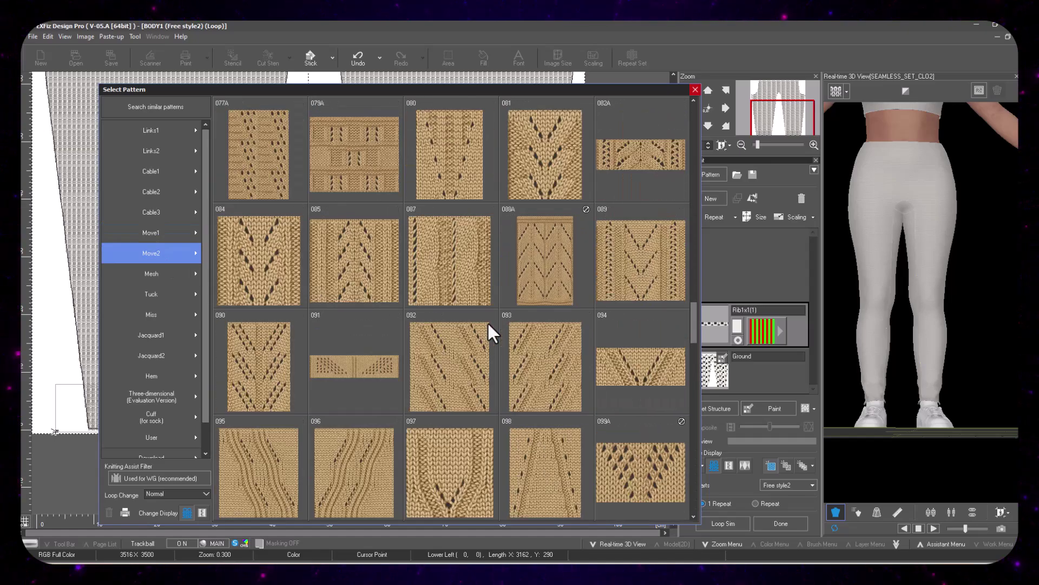
- Place one Move1 10 Right structure on the right leg panel just above the hem rib and check it in 3D
{"action": "double_click", "coordinate": [375, 481]}
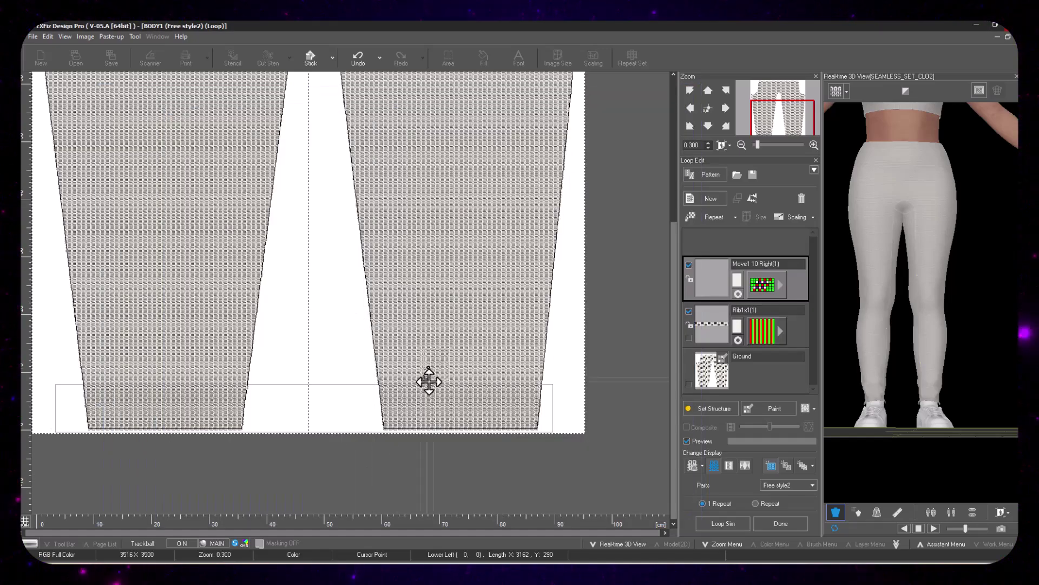
{"action": "left_click", "coordinate": [445, 388]}
{"action": "left_click_drag", "start_coordinate": [979, 387], "coordinate": [769, 408]}
{"action": "scroll", "coordinate": [969, 406], "scroll_direction": "up", "scroll_amount": 5}
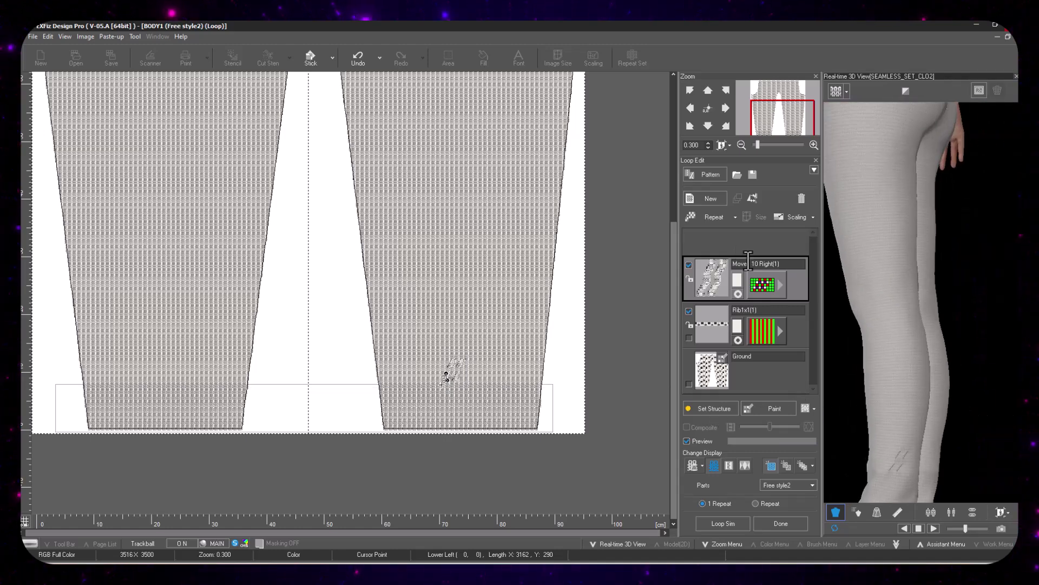
- Repeat the motif diagonally up the right leg panel with 2 horizontal repeats, a pitch of -3 and a 5-stitch step
{"action": "left_click", "coordinate": [713, 217]}
{"action": "left_click", "coordinate": [133, 222]}
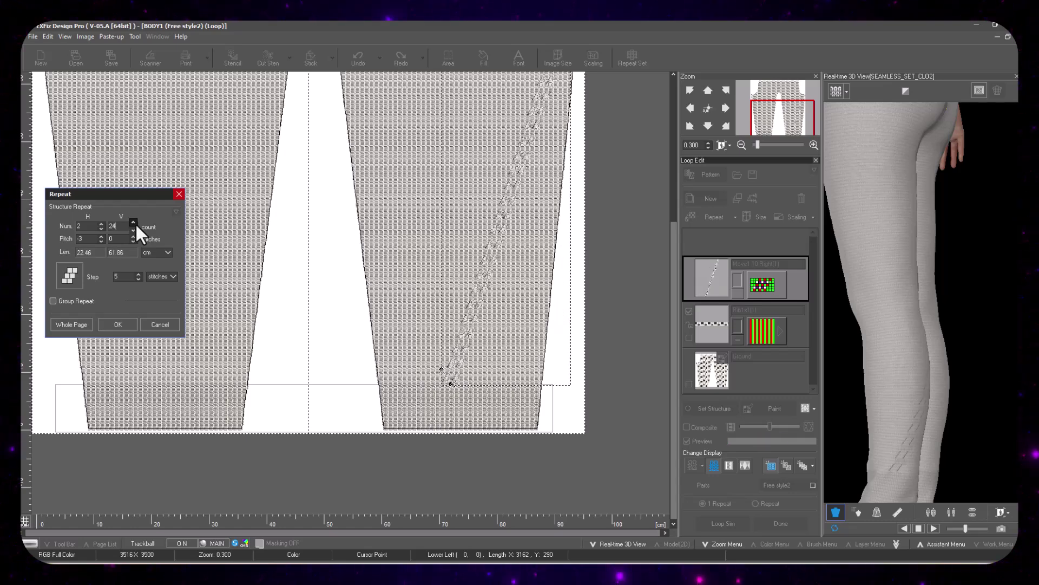
{"action": "scroll", "coordinate": [559, 308], "scroll_direction": "up", "scroll_amount": 5}
{"action": "left_click", "coordinate": [133, 223]}
{"action": "left_click", "coordinate": [133, 223]}
{"action": "left_click", "coordinate": [117, 324]}
- Add a mirrored diagonal line of Move1 10 Left structures along the left leg panel
{"action": "left_click", "coordinate": [522, 350]}
{"action": "left_click", "coordinate": [521, 402]}
{"action": "scroll", "coordinate": [533, 397], "scroll_direction": "down", "scroll_amount": 5}
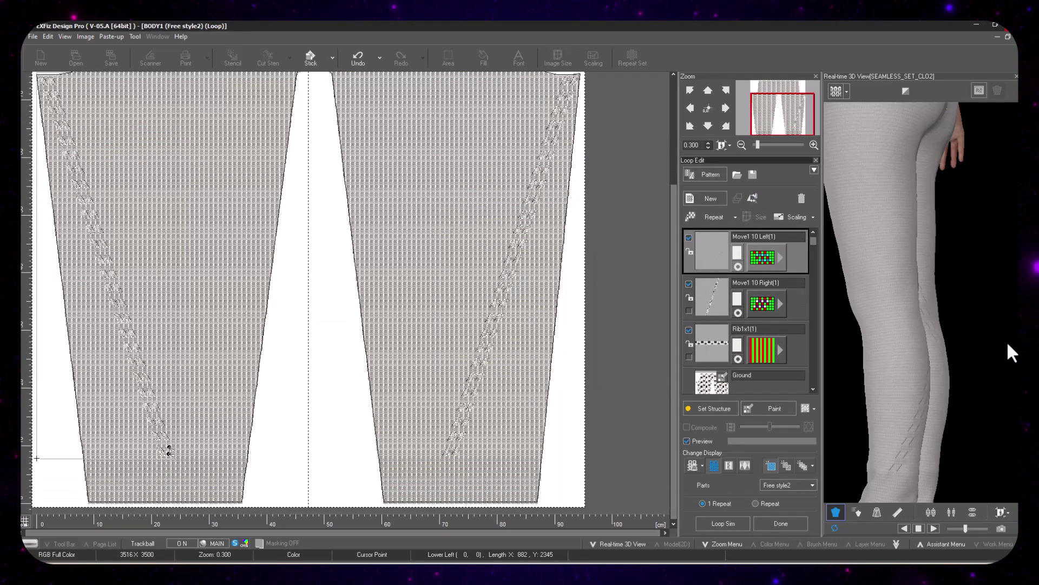
- Check both diagonals in 3D and examine the Move1 and Move2 patterns for the next motif
{"action": "left_click", "coordinate": [709, 180]}
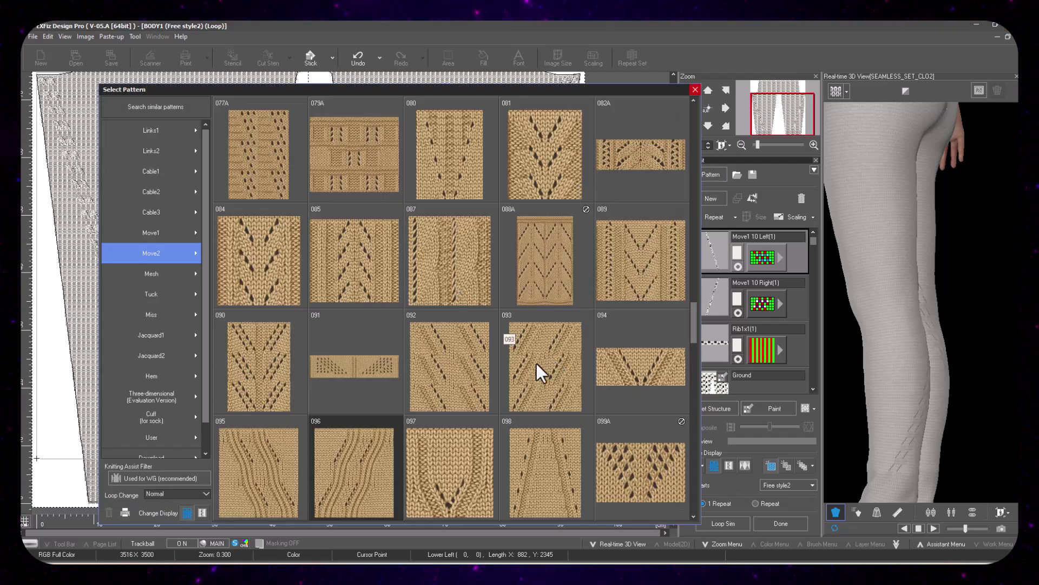
{"action": "scroll", "coordinate": [540, 362], "scroll_direction": "up", "scroll_amount": 3}
{"action": "left_click", "coordinate": [695, 89]}
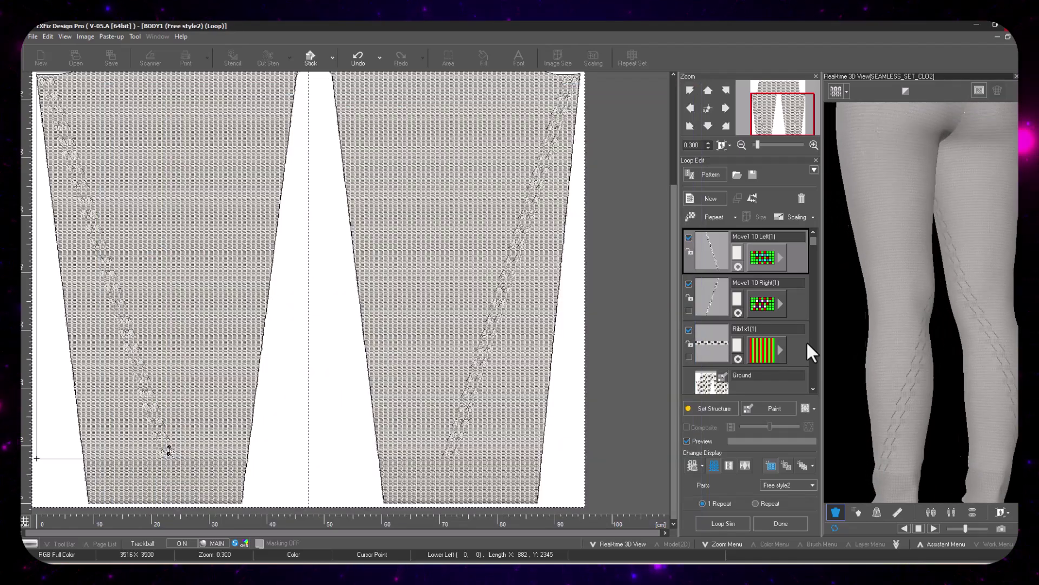
{"action": "left_click", "coordinate": [711, 176]}
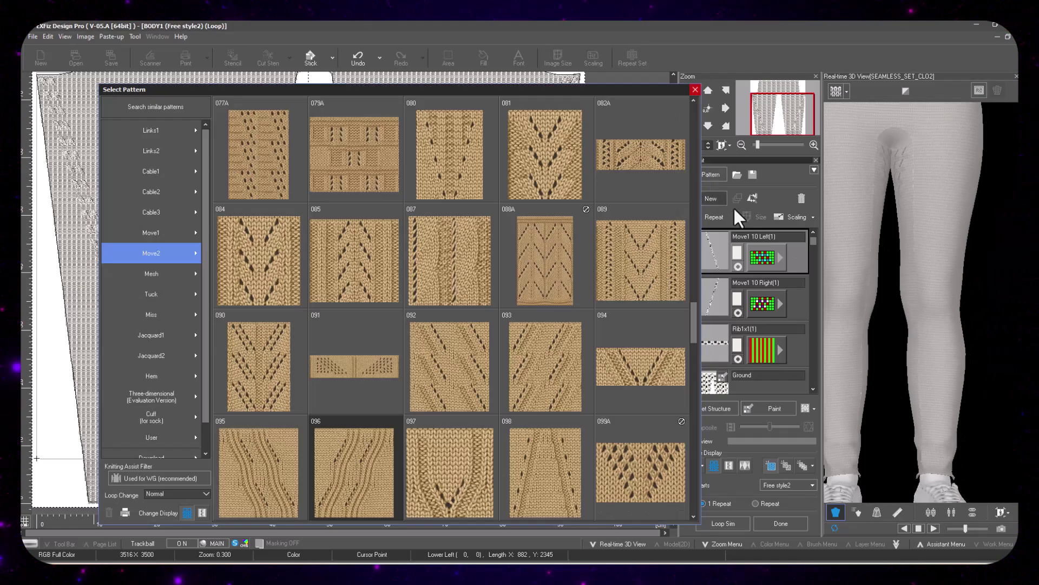
{"action": "scroll", "coordinate": [593, 277], "scroll_direction": "down", "scroll_amount": 5}
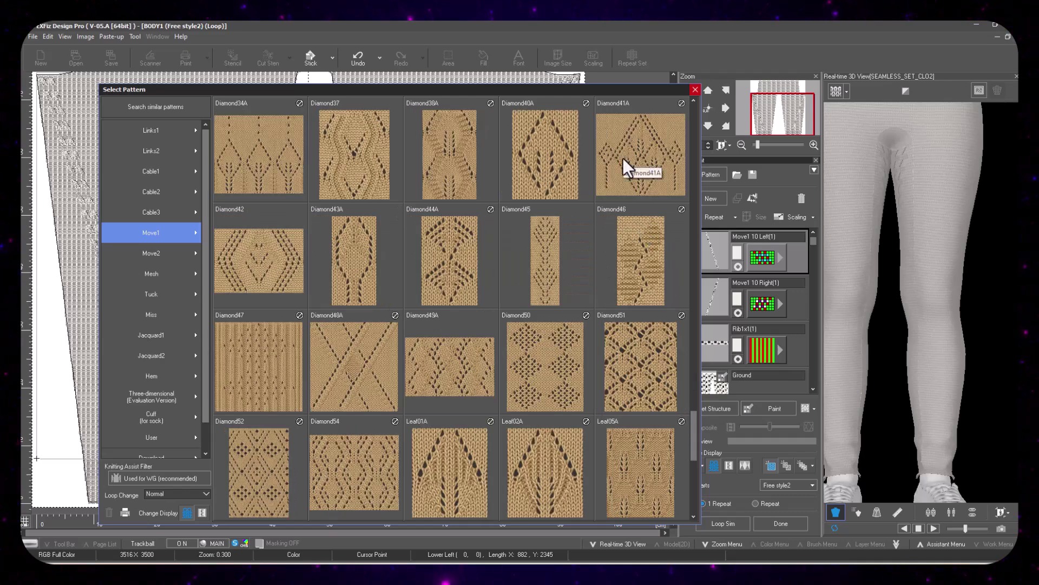
{"action": "scroll", "coordinate": [407, 229], "scroll_direction": "down", "scroll_amount": 2}
{"action": "scroll", "coordinate": [623, 307], "scroll_direction": "down", "scroll_amount": 1}
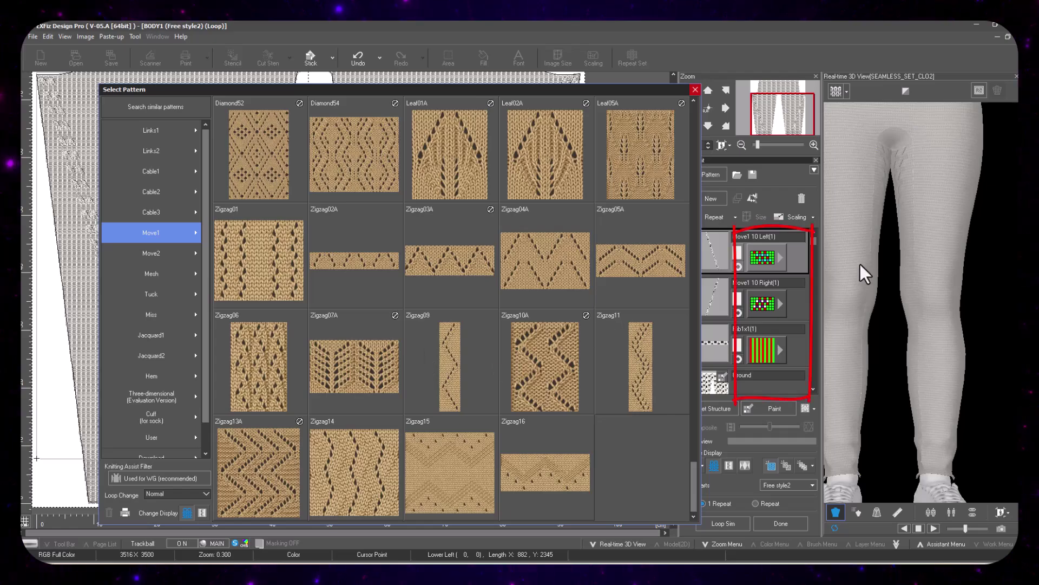
{"action": "left_click", "coordinate": [169, 253]}
{"action": "scroll", "coordinate": [463, 386], "scroll_direction": "down", "scroll_amount": 10}
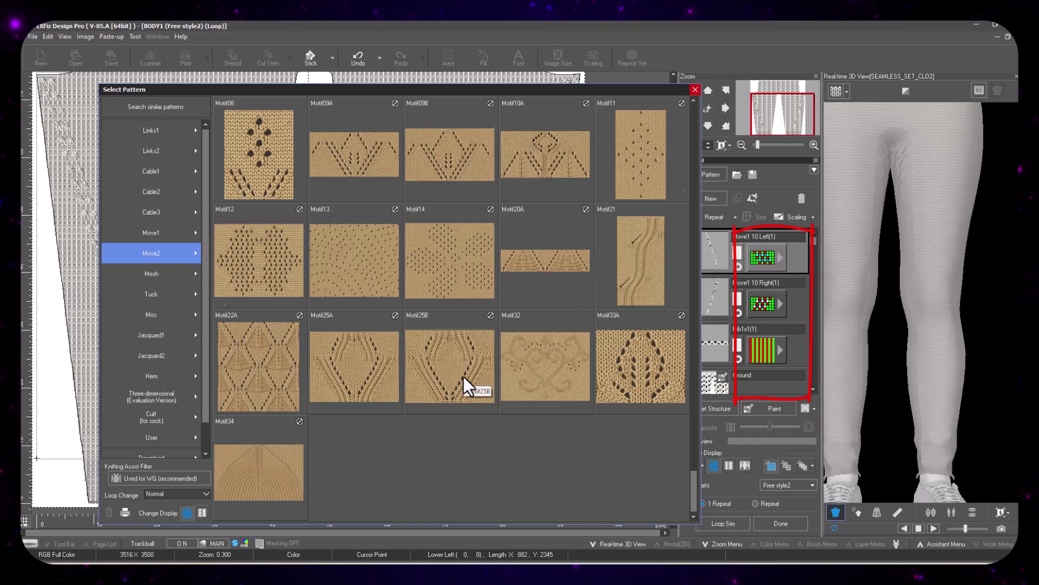
{"action": "scroll", "coordinate": [464, 376], "scroll_direction": "up", "scroll_amount": 1}
- Place one Move1 10 Right structure on the right leg panel beside the crotch curve, trying it near the hem first
{"action": "left_click", "coordinate": [639, 388]}
{"action": "left_click", "coordinate": [344, 306]}
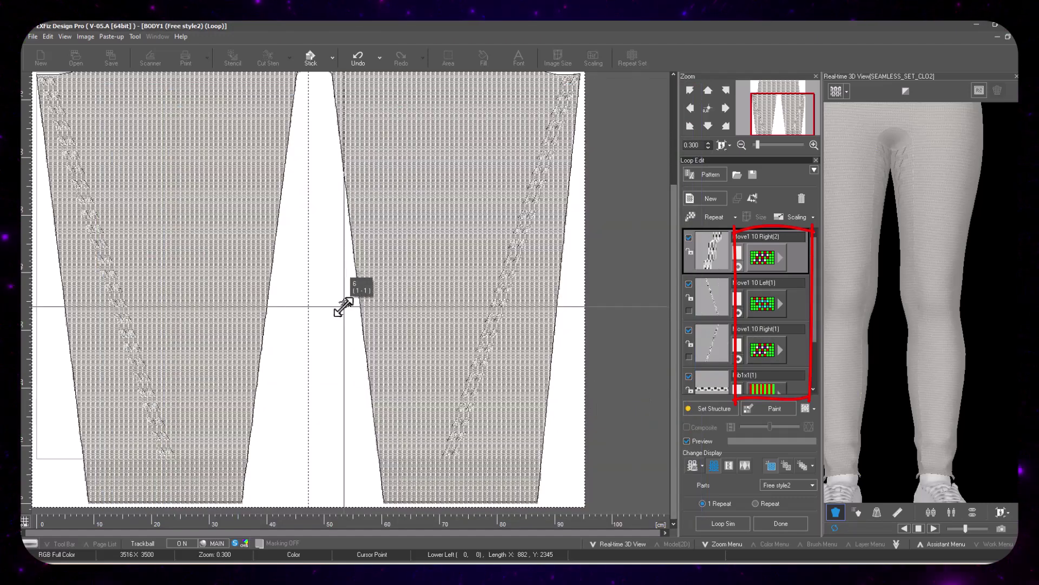
{"action": "left_click", "coordinate": [377, 455]}
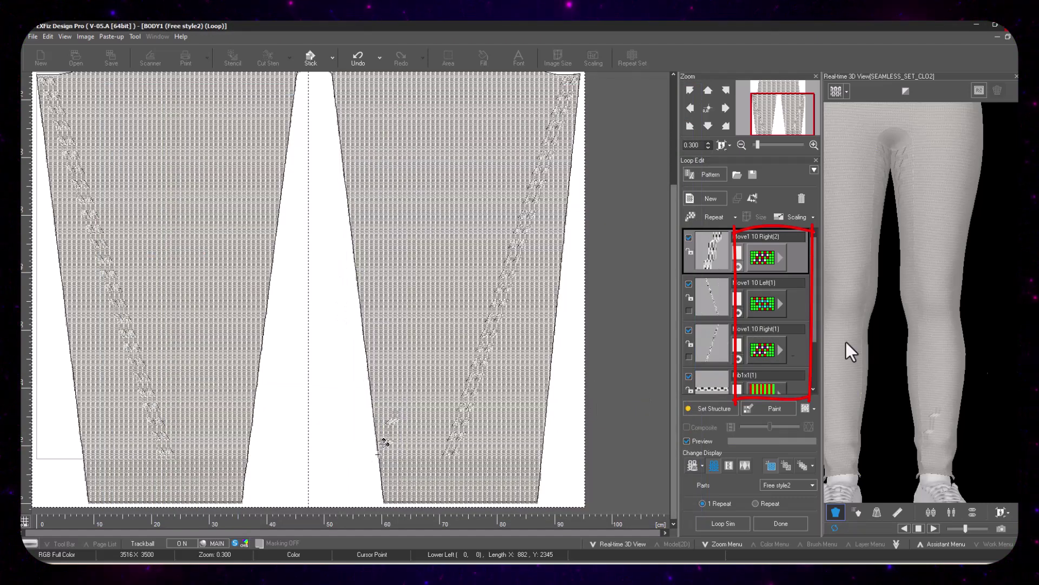
{"action": "scroll", "coordinate": [402, 158], "scroll_direction": "up", "scroll_amount": 3}
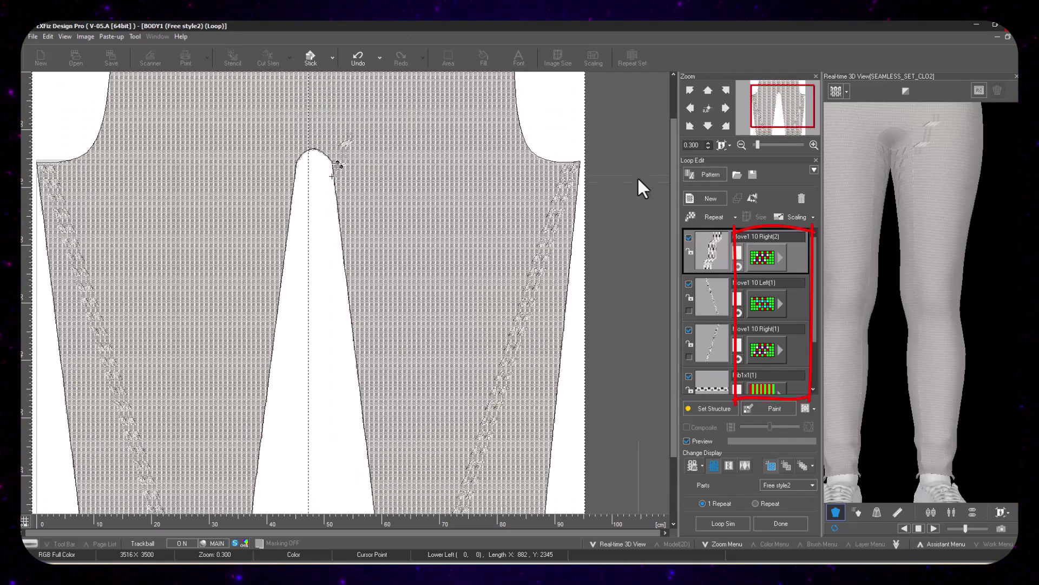
- Repeat the motif 9 times vertically with a 6-stitch step along the right inner leg edge and mirror the line onto the left panel
{"action": "left_click", "coordinate": [720, 216]}
{"action": "left_click", "coordinate": [133, 223]}
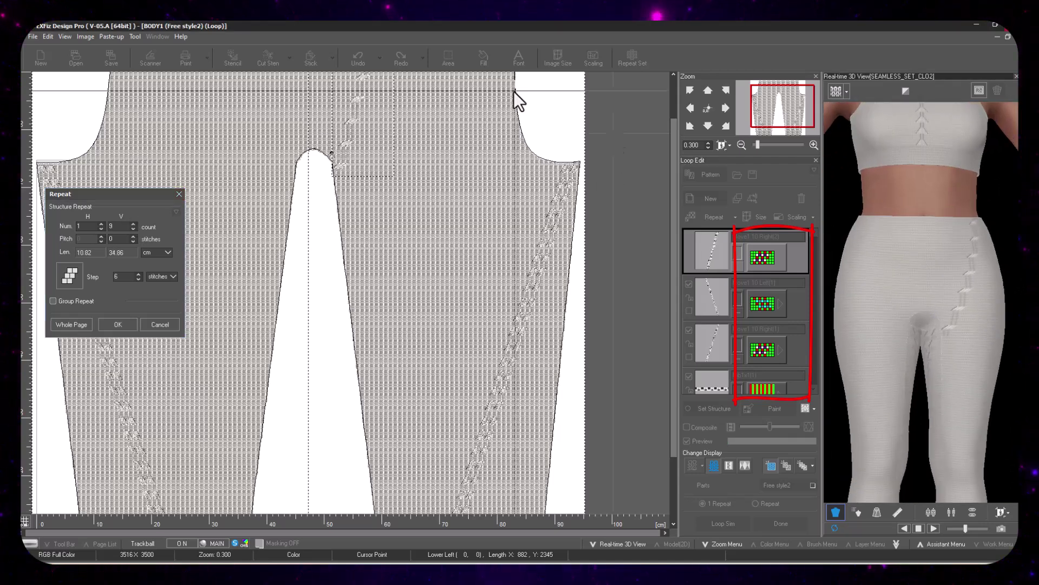
{"action": "left_click_drag", "start_coordinate": [343, 173], "coordinate": [351, 250]}
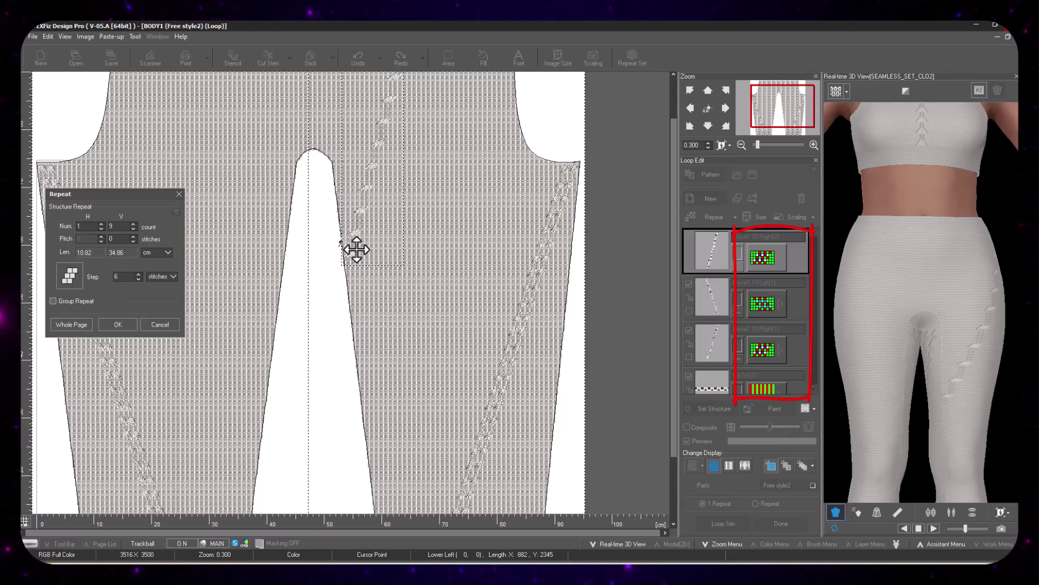
{"action": "scroll", "coordinate": [563, 123], "scroll_direction": "up", "scroll_amount": 1}
{"action": "scroll", "coordinate": [563, 122], "scroll_direction": "up", "scroll_amount": 1}
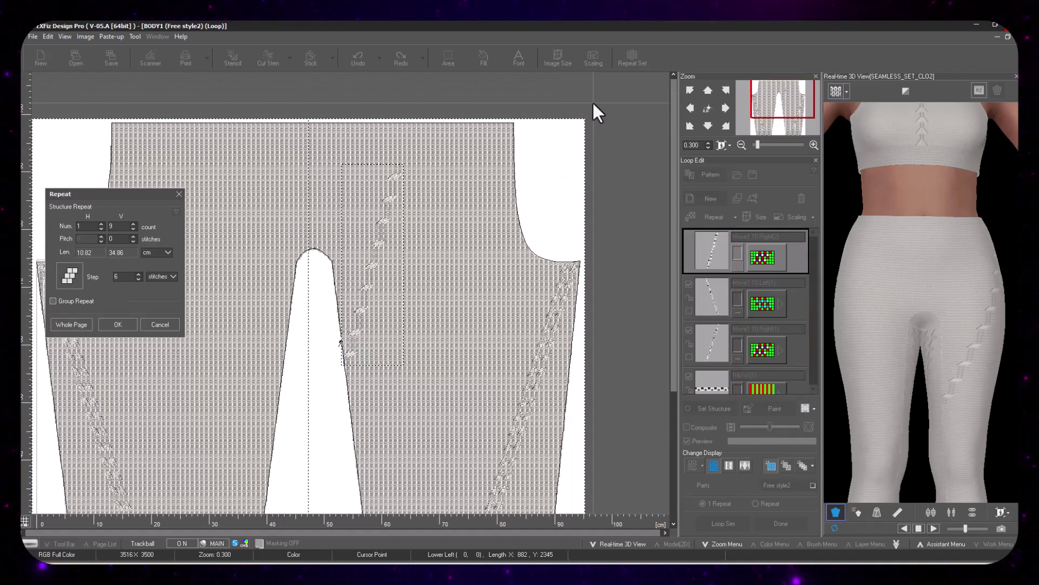
{"action": "left_click", "coordinate": [118, 324]}
{"action": "left_click", "coordinate": [752, 199]}
{"action": "left_click", "coordinate": [512, 400]}
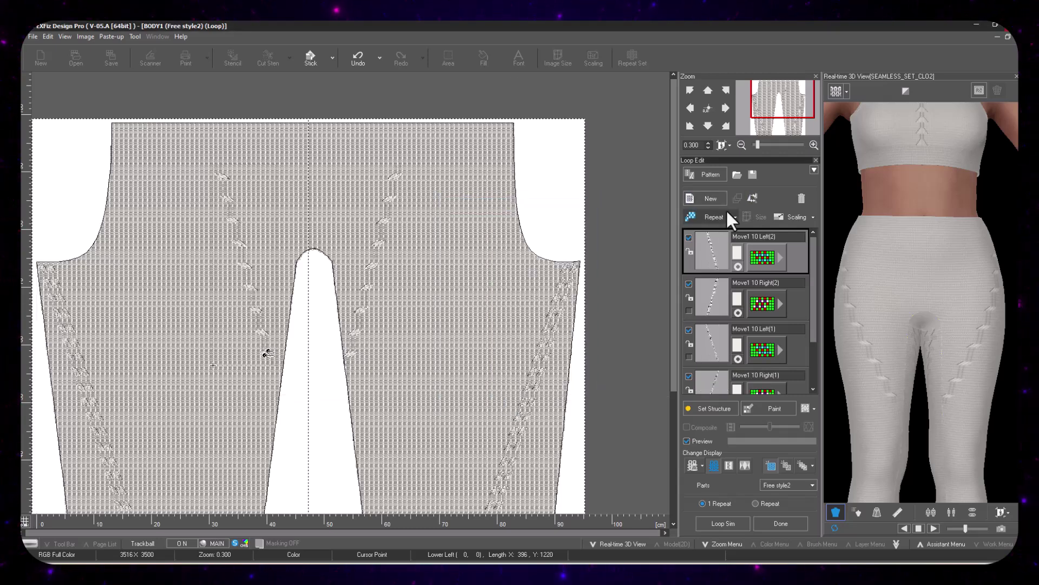
- Add a new Rib1x1 structure as a waistband across the full upper edge of the leggings
{"action": "left_click", "coordinate": [710, 198]}
{"action": "mouse_move", "coordinate": [757, 248]}
{"action": "left_click", "coordinate": [932, 248]}
{"action": "left_click", "coordinate": [100, 121]}
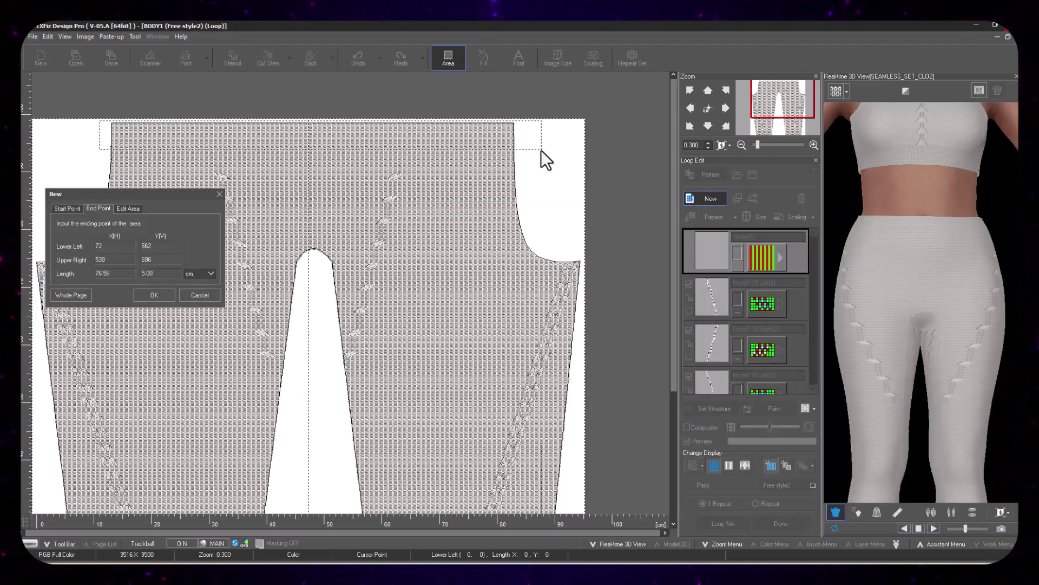
{"action": "left_click", "coordinate": [556, 173]}
{"action": "left_click", "coordinate": [154, 295]}
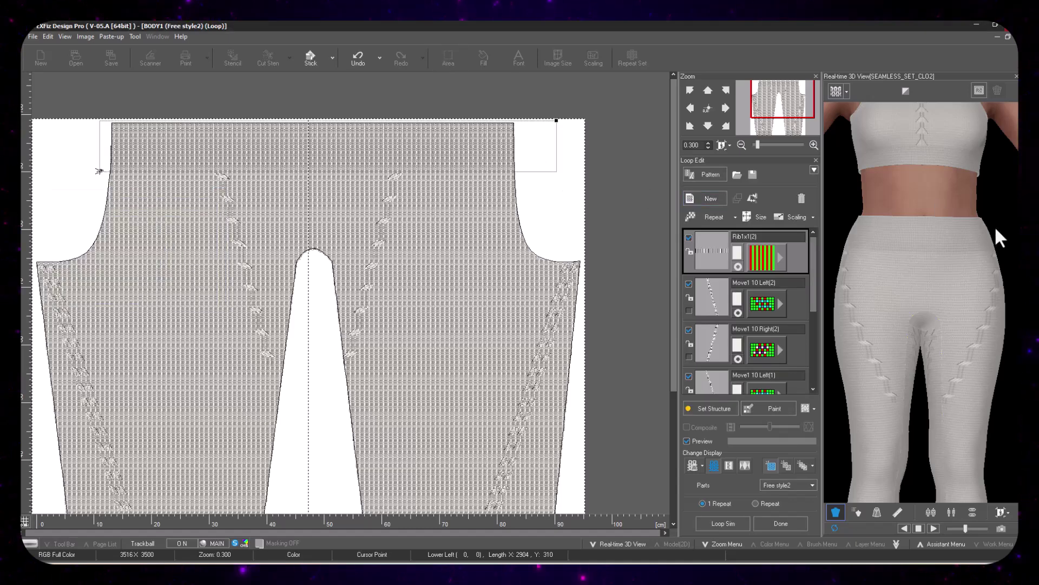
- Shift the mirrored Move1 10 Left(2) line slightly toward the crotch, check it in 3D and finish the loop edit
{"action": "left_click", "coordinate": [798, 304]}
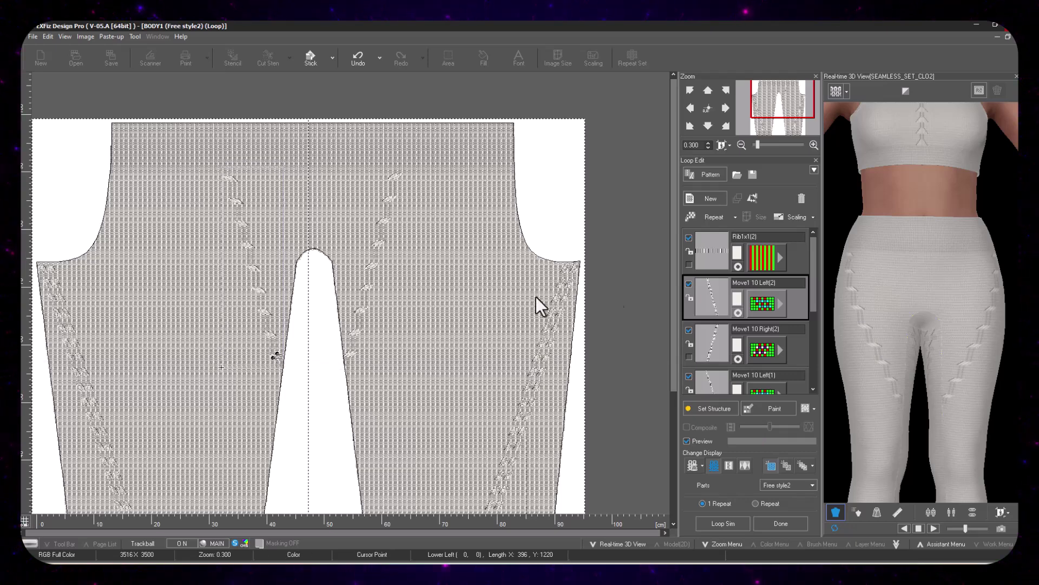
{"action": "left_click_drag", "start_coordinate": [915, 228], "coordinate": [804, 249]}
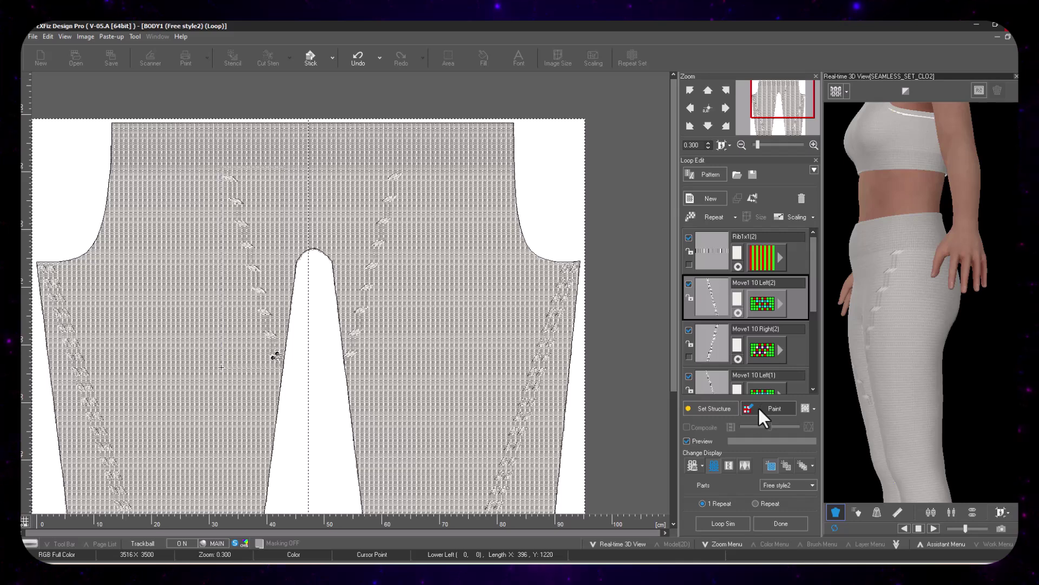
{"action": "left_click", "coordinate": [775, 522]}
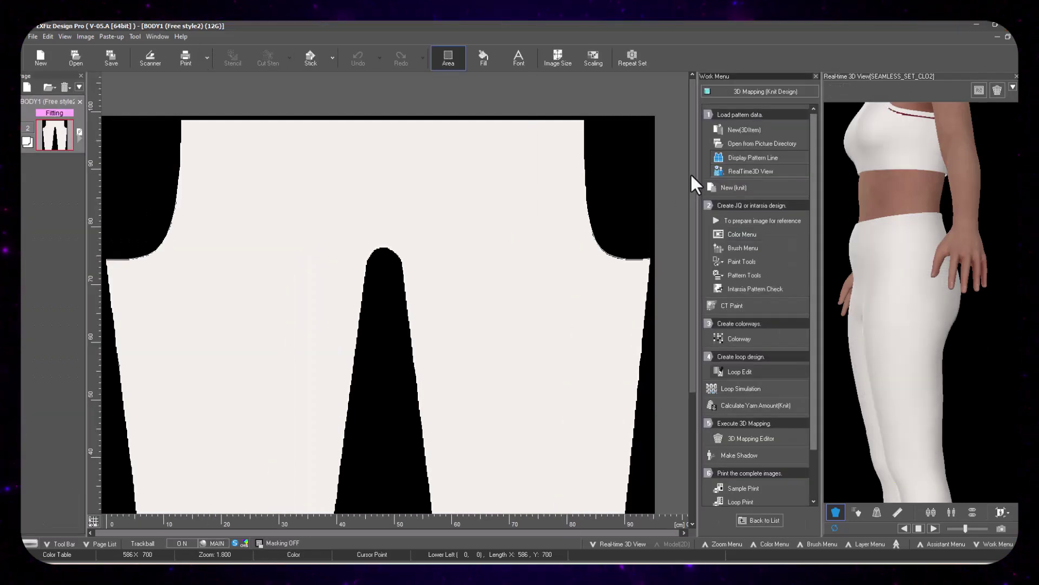
- Switch to the small Free style3 gusset piece and open it for loop editing
{"action": "left_click", "coordinate": [80, 139]}
{"action": "left_click", "coordinate": [116, 255]}
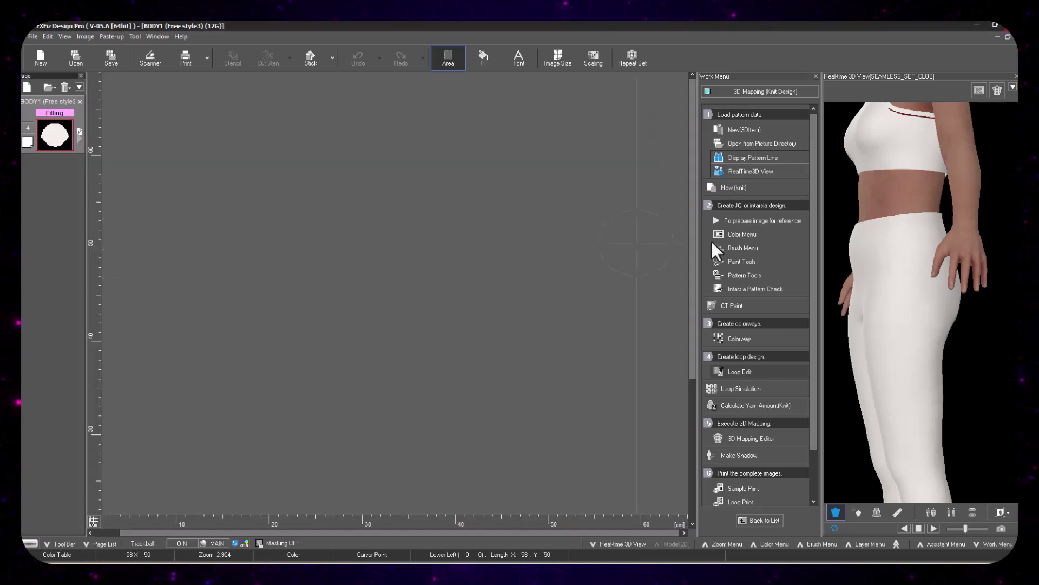
{"action": "scroll", "coordinate": [483, 343], "scroll_direction": "down", "scroll_amount": 3}
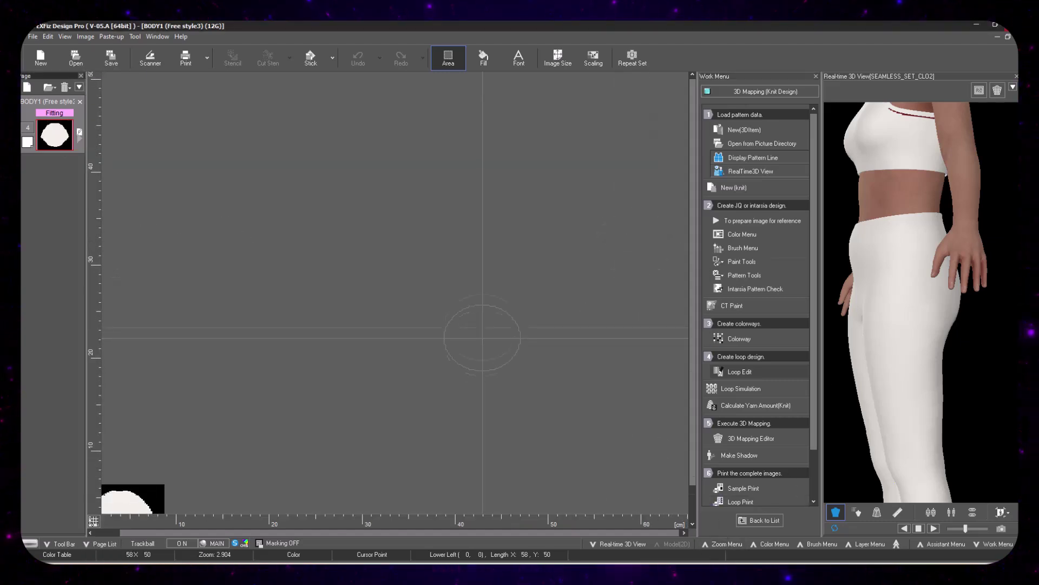
{"action": "scroll", "coordinate": [482, 343], "scroll_direction": "down", "scroll_amount": 1}
{"action": "left_click_drag", "start_coordinate": [212, 532], "coordinate": [167, 540]}
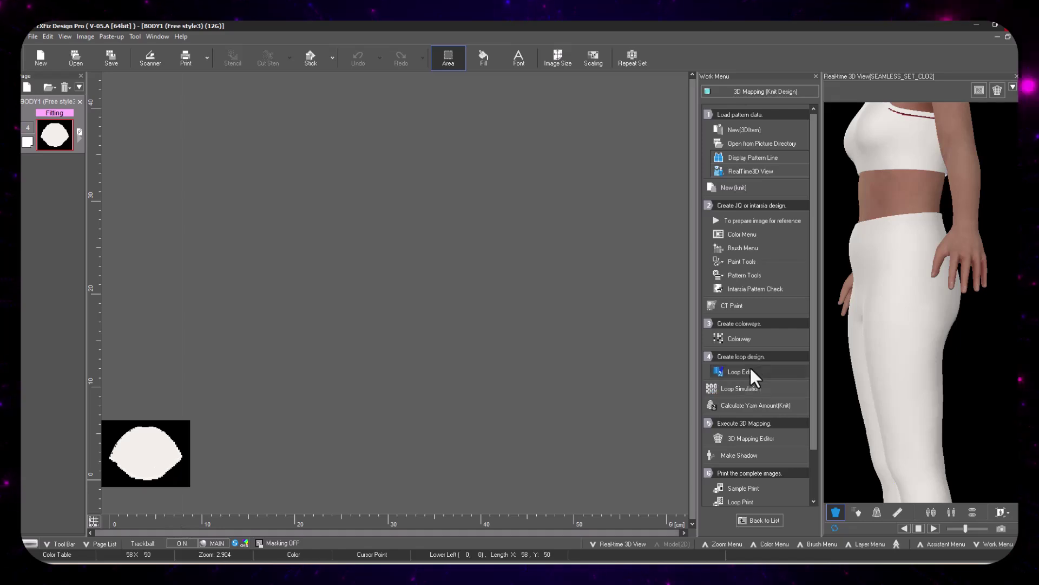
{"action": "left_click", "coordinate": [752, 389]}
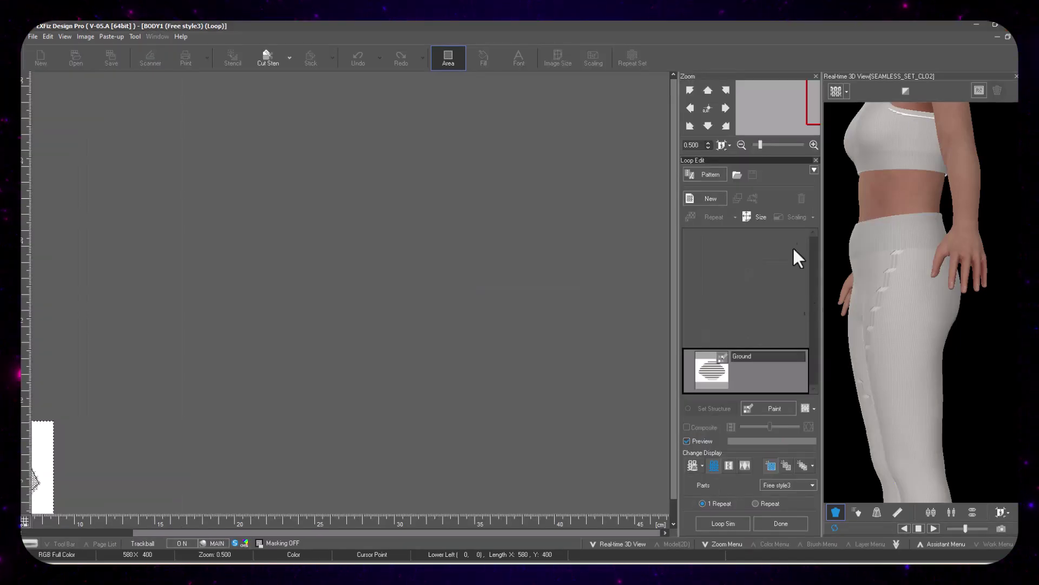
- Cover the whole gusset piece with a Rib1x1 structure and finish the loop edit
{"action": "left_click", "coordinate": [939, 268]}
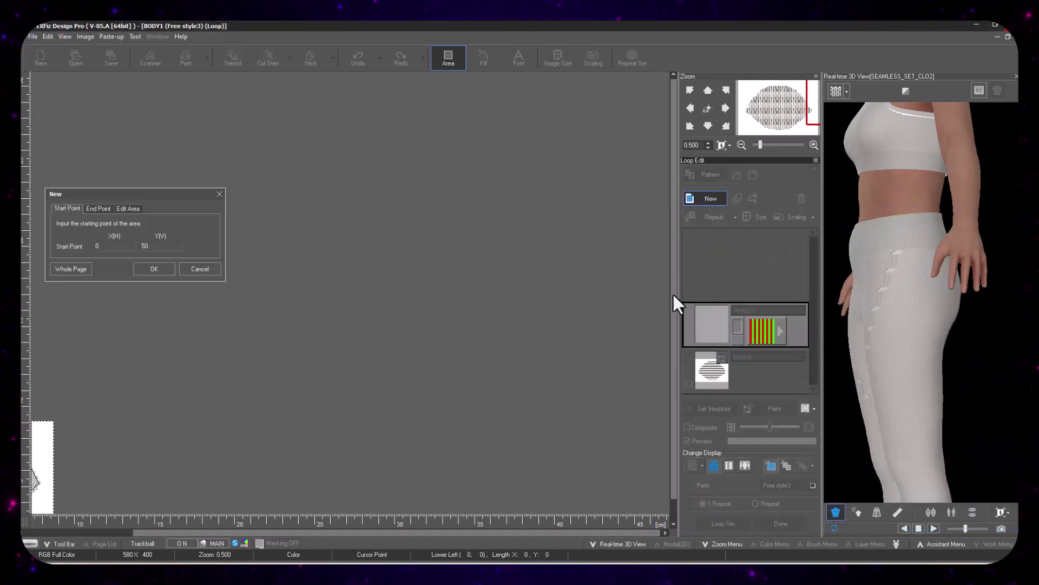
{"action": "left_click", "coordinate": [273, 532]}
{"action": "left_click", "coordinate": [40, 423]}
{"action": "left_click", "coordinate": [177, 386]}
{"action": "left_click", "coordinate": [154, 295]}
{"action": "left_click", "coordinate": [780, 523]}
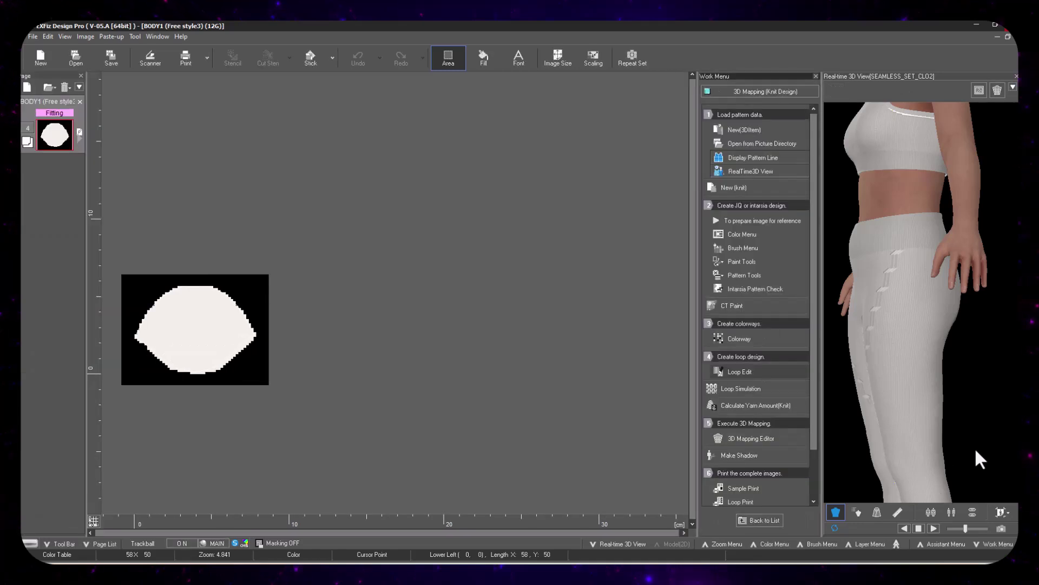
- Show the full outfit in 3D, open Colorway and set the second yarn color of Col 1 to PANTONE 16-4702
{"action": "scroll", "coordinate": [934, 441], "scroll_direction": "up", "scroll_amount": 1}
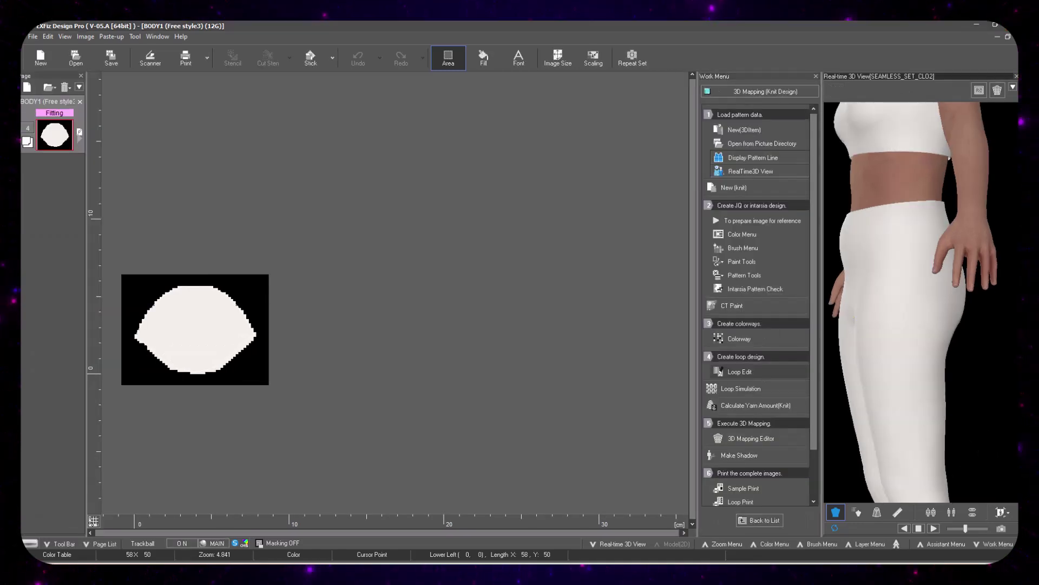
{"action": "left_click_drag", "start_coordinate": [958, 430], "coordinate": [899, 363]}
{"action": "left_click", "coordinate": [749, 339]}
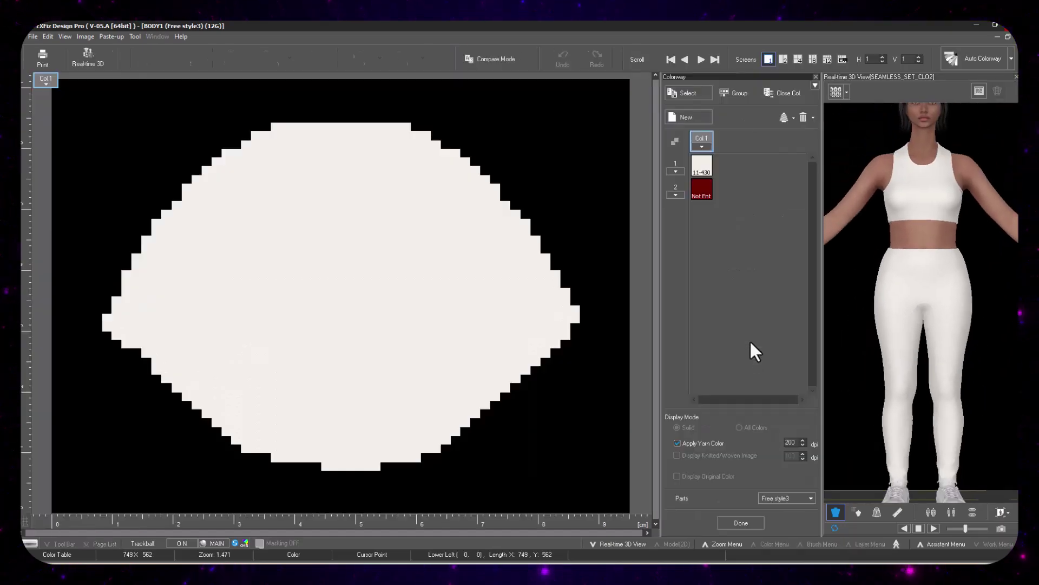
{"action": "double_click", "coordinate": [708, 184]}
{"action": "left_click", "coordinate": [490, 225]}
{"action": "left_click", "coordinate": [502, 192]}
{"action": "left_click", "coordinate": [663, 73]}
- Set the first yarn color of Col 1 to PANTONE 15-4101
{"action": "double_click", "coordinate": [707, 169]}
{"action": "left_click", "coordinate": [485, 228]}
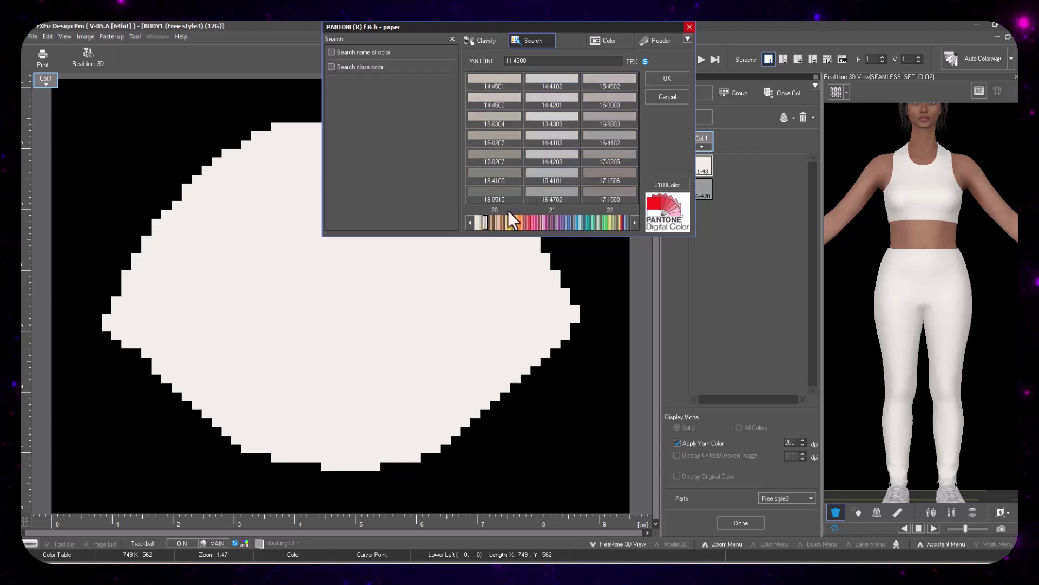
{"action": "left_click", "coordinate": [538, 175]}
{"action": "left_click", "coordinate": [667, 79]}
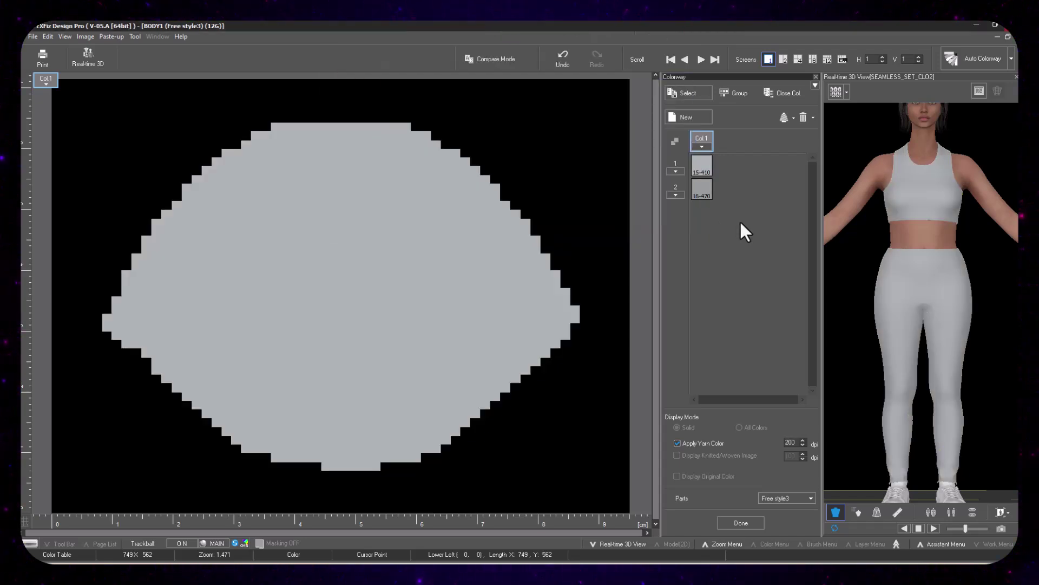
- Add colorway Col 2 with PANTONE 11-0601 as the first yarn color and 11-0107 as the second
{"action": "left_click", "coordinate": [688, 118]}
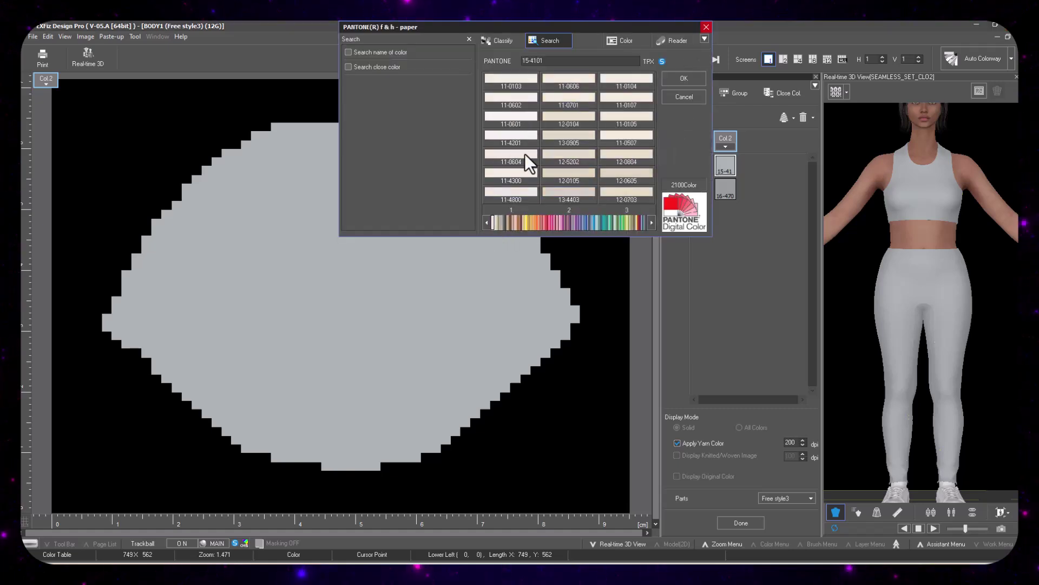
{"action": "left_click", "coordinate": [514, 118]}
{"action": "left_click", "coordinate": [681, 80]}
{"action": "double_click", "coordinate": [725, 182]}
{"action": "left_click", "coordinate": [495, 227]}
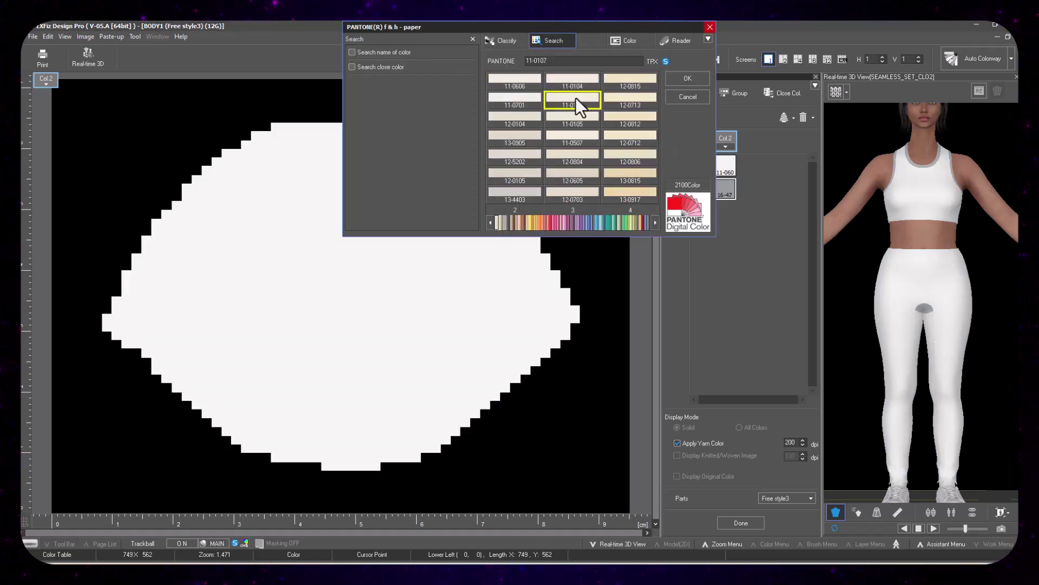
{"action": "double_click", "coordinate": [575, 98]}
- Add colorway Col 3 in orange with PANTONE 16-1356 as the first yarn color and 16-1253 as the second
{"action": "left_click", "coordinate": [688, 117]}
{"action": "left_click", "coordinate": [565, 223]}
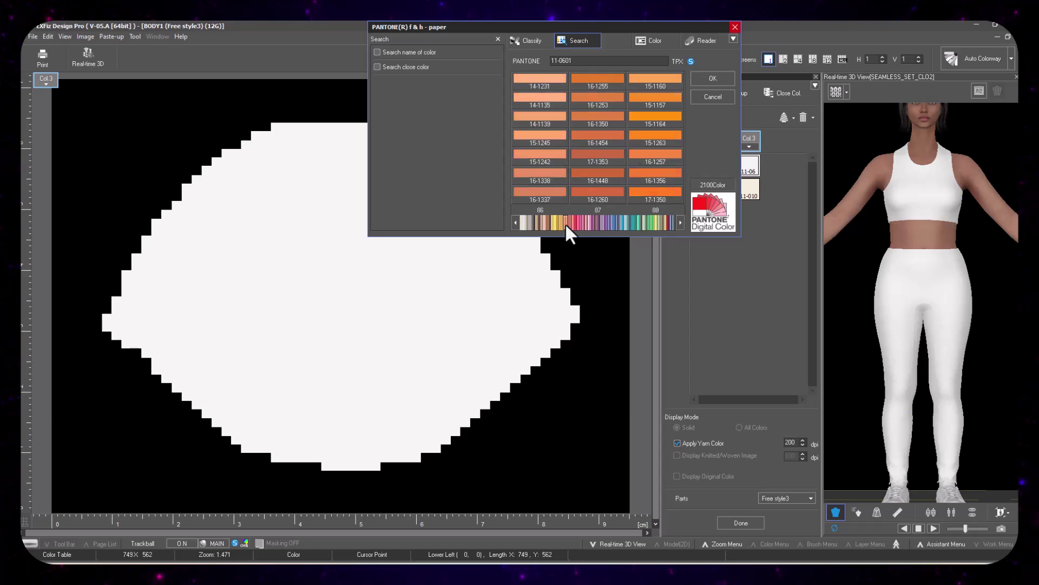
{"action": "left_click", "coordinate": [658, 175]}
{"action": "left_click", "coordinate": [704, 94]}
{"action": "double_click", "coordinate": [747, 192]}
{"action": "left_click", "coordinate": [567, 222]}
{"action": "left_click", "coordinate": [657, 100]}
{"action": "double_click", "coordinate": [671, 98]}
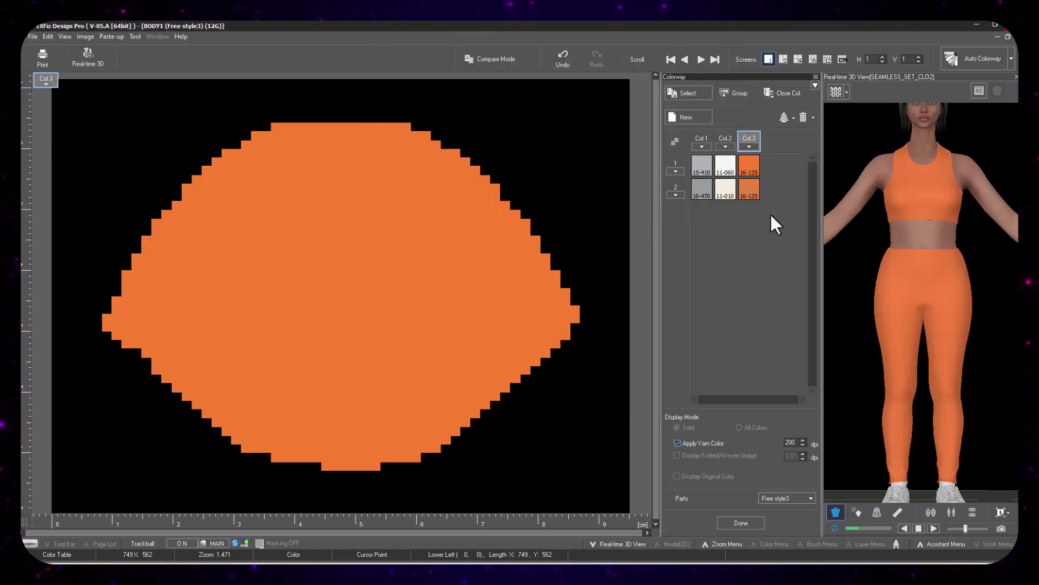
- Add colorway Col 4 in red with PANTONE 18-1662 as the first yarn color and 18-1763 as the second
{"action": "left_click", "coordinate": [682, 118]}
{"action": "left_click", "coordinate": [602, 222]}
{"action": "left_click", "coordinate": [681, 157]}
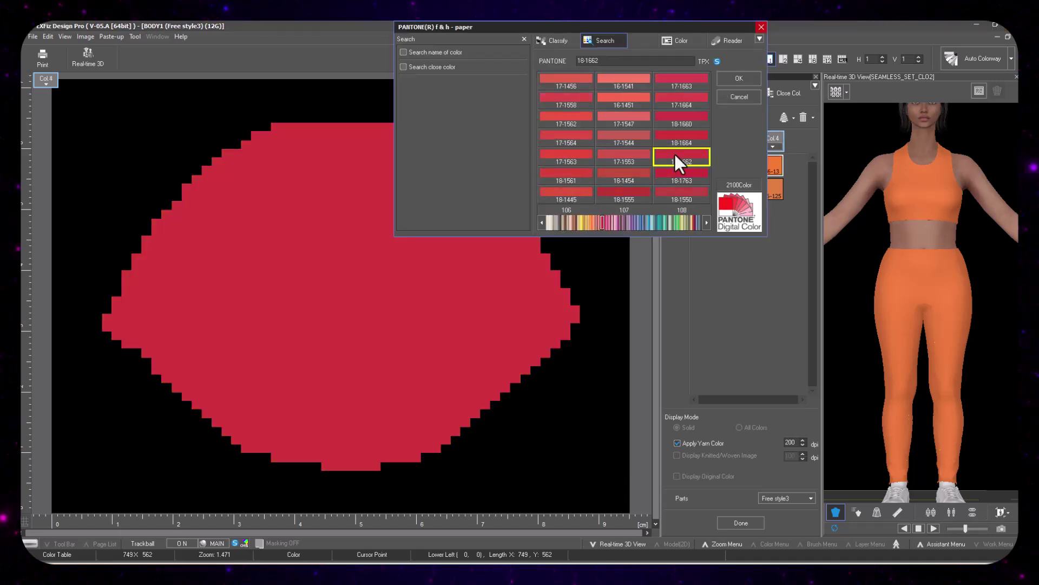
{"action": "left_click", "coordinate": [750, 75]}
{"action": "double_click", "coordinate": [774, 189]}
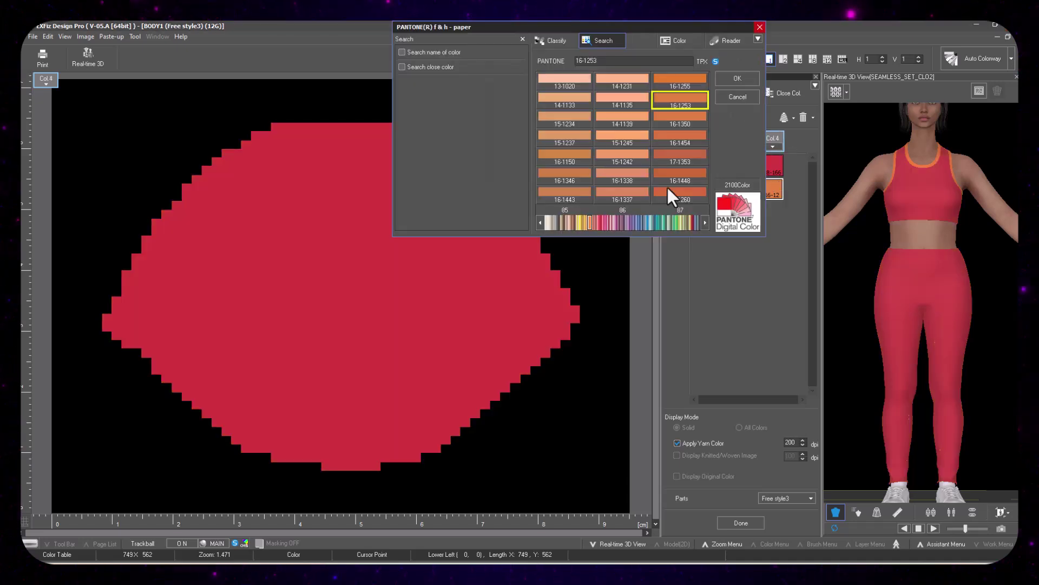
{"action": "left_click", "coordinate": [593, 222]}
{"action": "left_click", "coordinate": [622, 175]}
{"action": "left_click", "coordinate": [738, 78]}
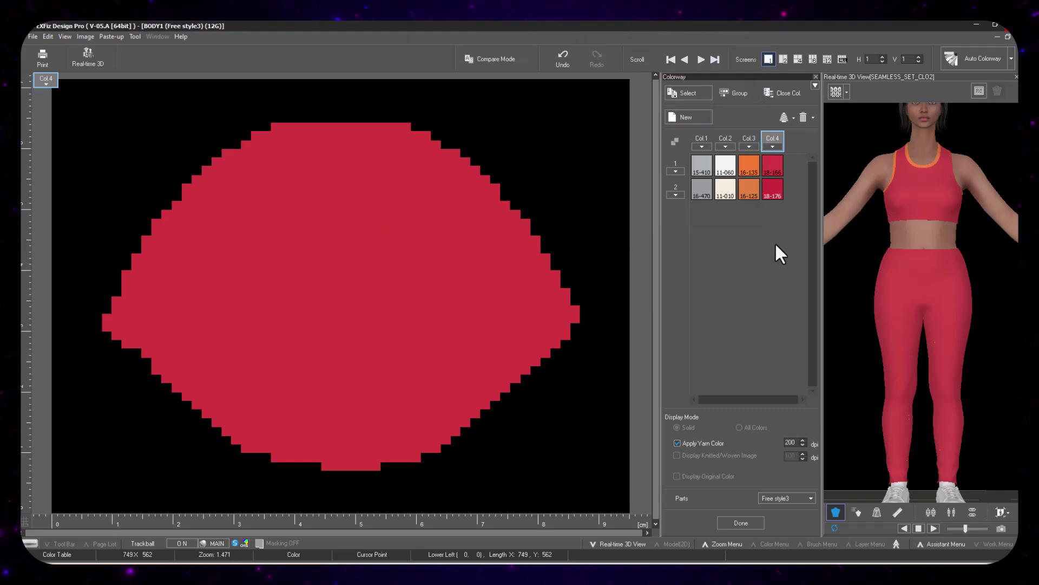
- Add colorway Col 5 and set its first yarn color to a medium PANTONE blue
{"action": "left_click", "coordinate": [687, 117]}
{"action": "double_click", "coordinate": [793, 163]}
{"action": "left_click", "coordinate": [663, 222]}
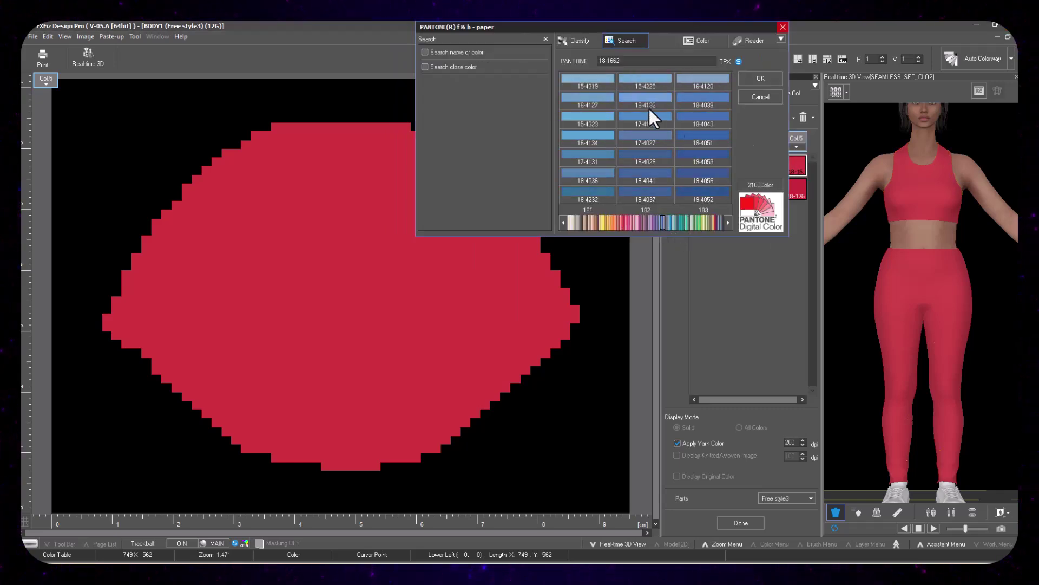
{"action": "left_click", "coordinate": [655, 121]}
{"action": "left_click", "coordinate": [768, 79]}
- Try the light blue PANTONE 15-4319 as the second yarn color of Col 5
{"action": "double_click", "coordinate": [796, 188]}
{"action": "left_click_drag", "start_coordinate": [677, 223], "coordinate": [669, 225]}
{"action": "left_click", "coordinate": [665, 223]}
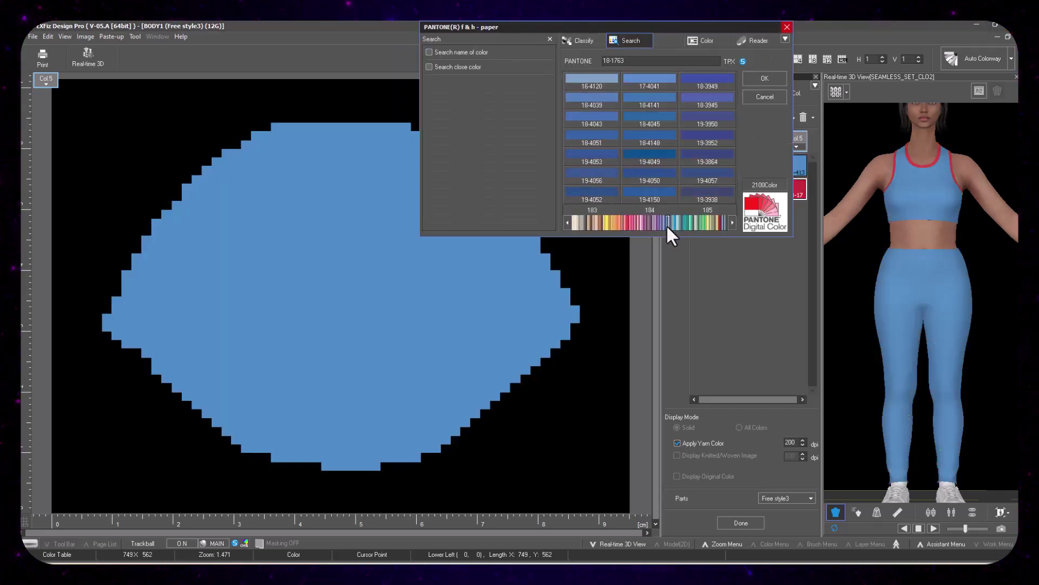
{"action": "left_click", "coordinate": [707, 137]}
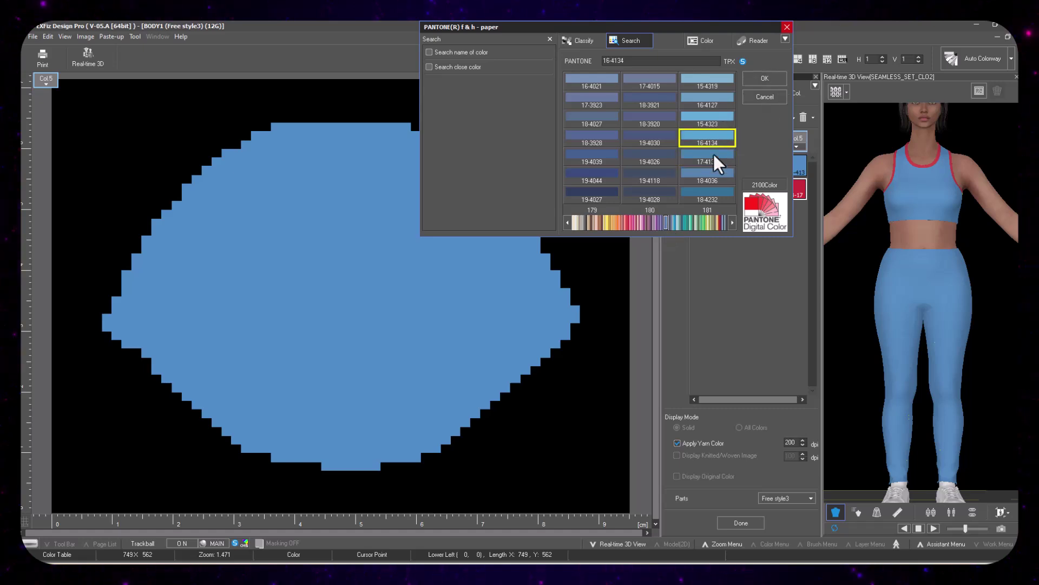
{"action": "left_click", "coordinate": [730, 220]}
{"action": "left_click", "coordinate": [734, 220]}
{"action": "left_click", "coordinate": [596, 80]}
{"action": "left_click", "coordinate": [753, 77]}
- Set the second yarn color of Col 5 to PANTONE 18-4036 and finish the colorway editing
{"action": "double_click", "coordinate": [792, 189]}
{"action": "left_click_drag", "start_coordinate": [680, 28], "coordinate": [623, 61]}
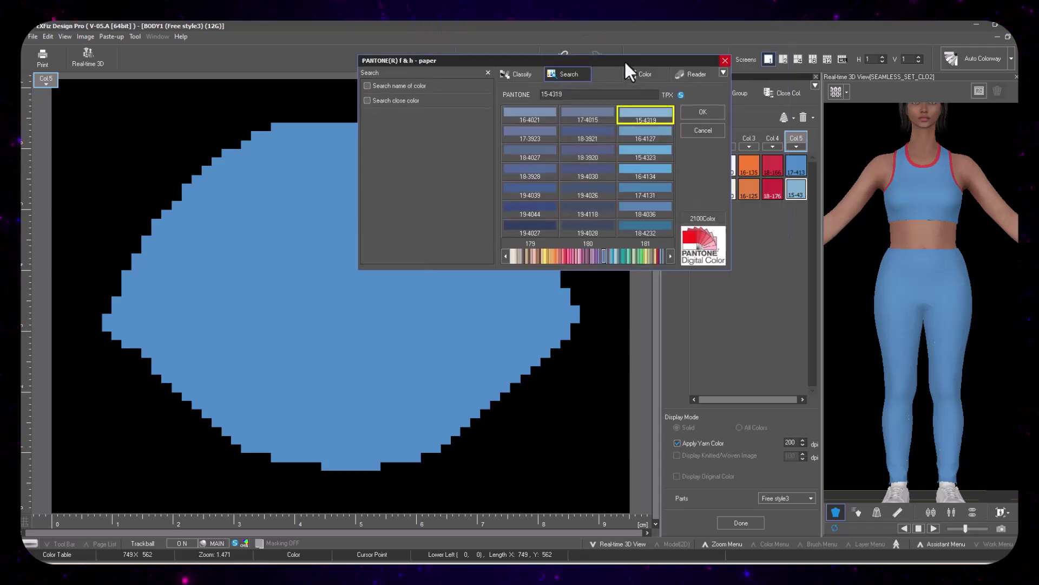
{"action": "left_click", "coordinate": [659, 201]}
{"action": "left_click", "coordinate": [705, 110]}
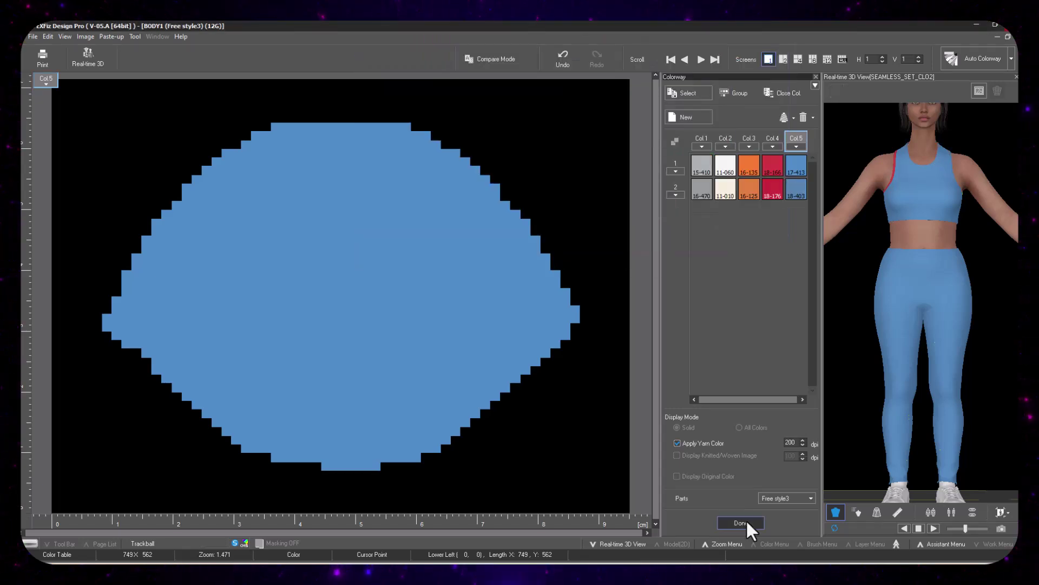
{"action": "left_click", "coordinate": [743, 521]}
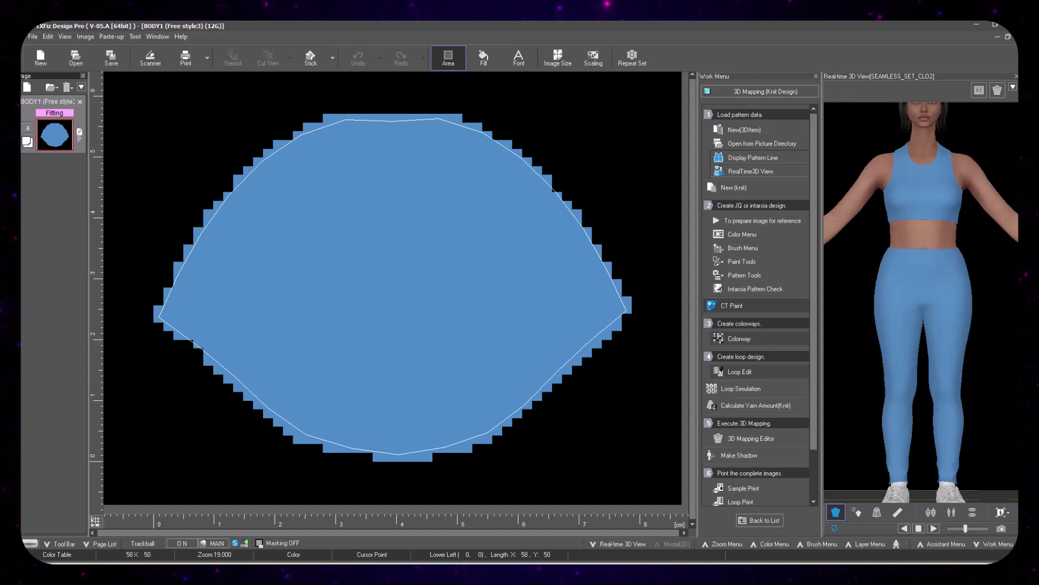
- Start a high-quality jacquard loop simulation of the Free style3 piece in colorway Col5 and bring up its yarn setup
{"action": "left_click", "coordinate": [80, 137]}
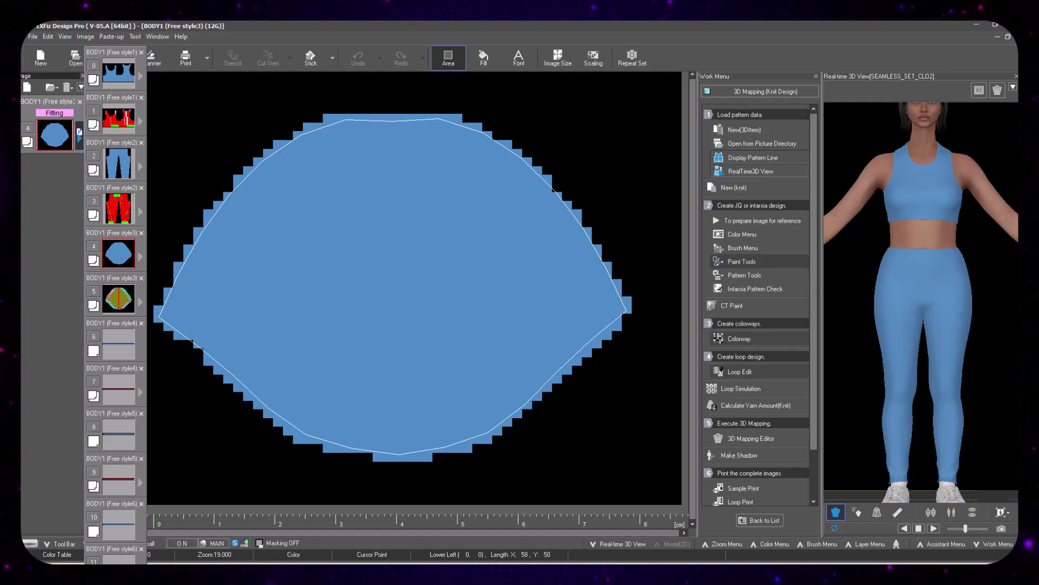
{"action": "left_click", "coordinate": [761, 388]}
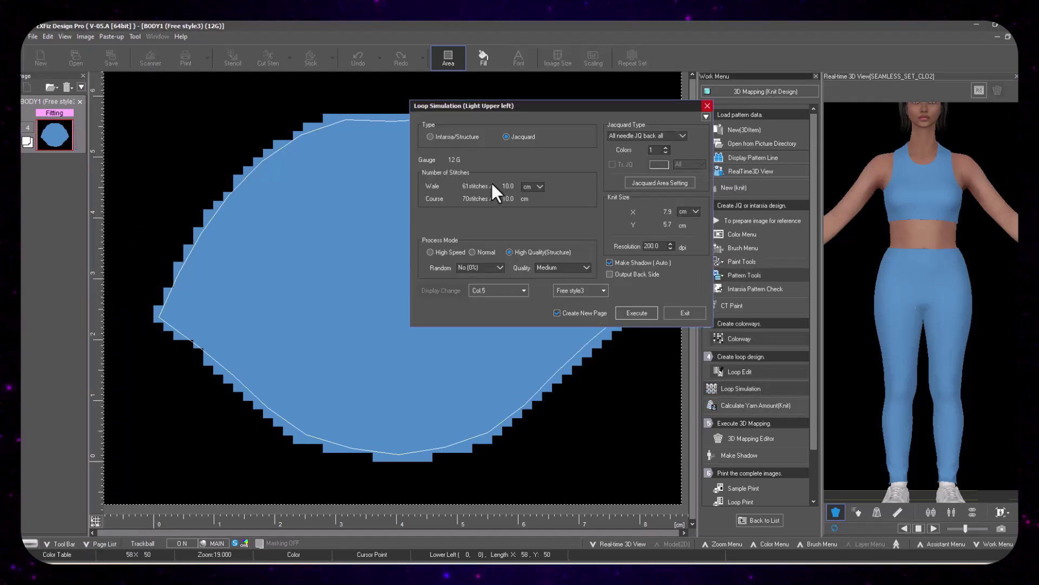
{"action": "left_click", "coordinate": [638, 313]}
{"action": "left_click", "coordinate": [924, 307]}
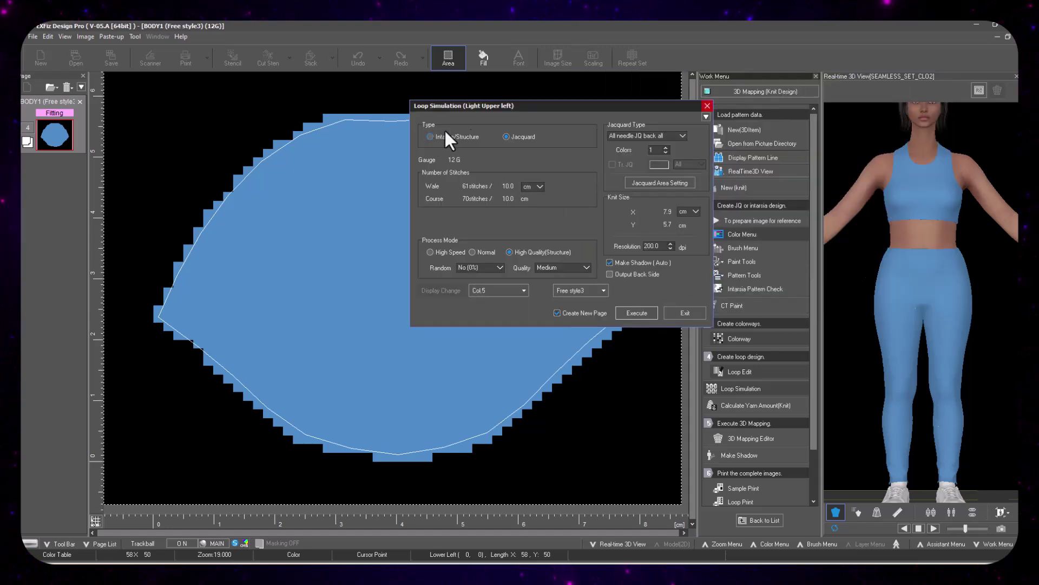
{"action": "left_click", "coordinate": [653, 313]}
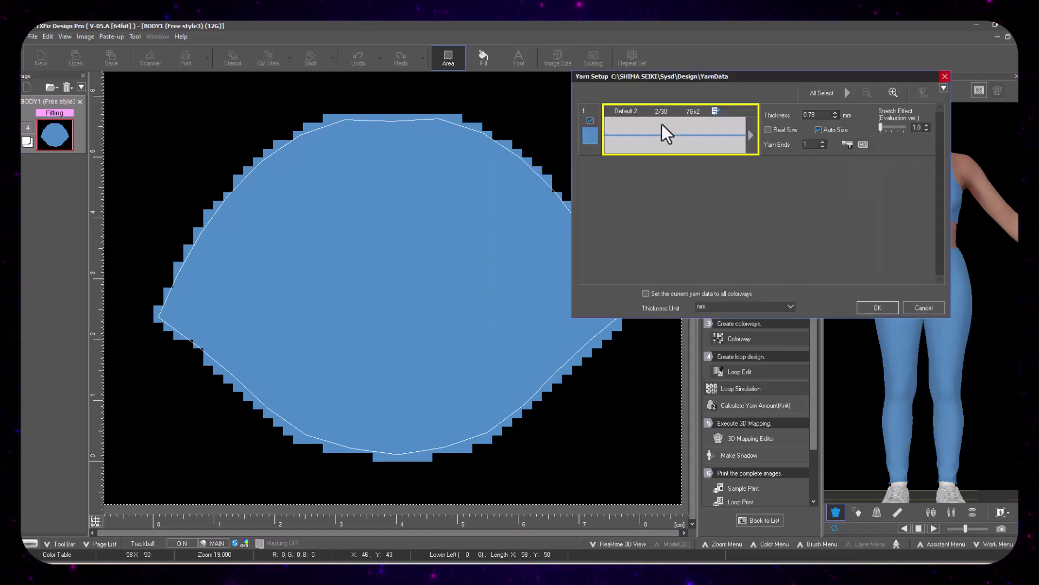
- Assign the CirDefault yarn from the CircularDefault folder to the Free style3 piece and generate its loop simulation
{"action": "left_click", "coordinate": [751, 134]}
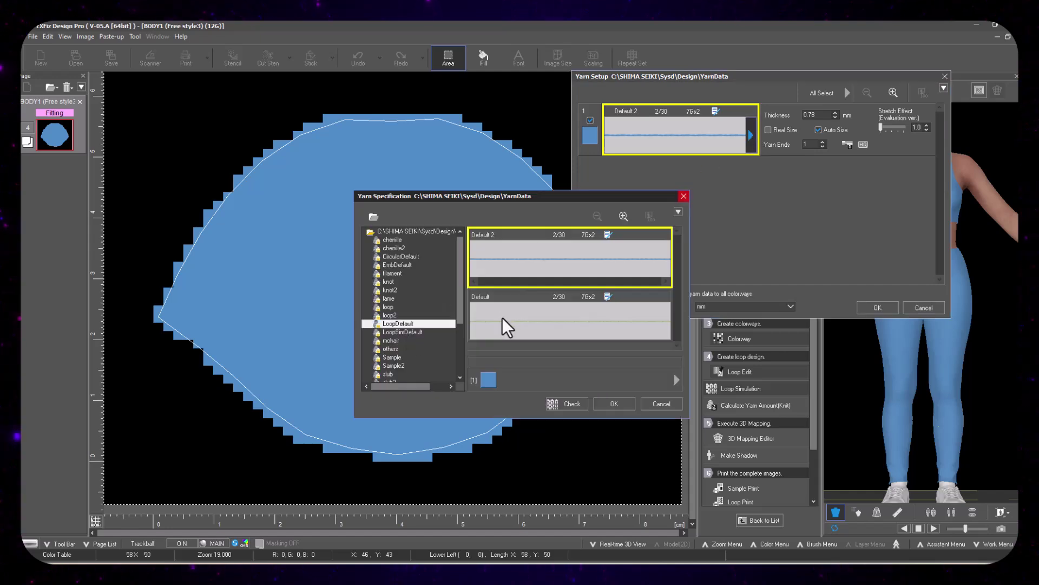
{"action": "left_click", "coordinate": [406, 366]}
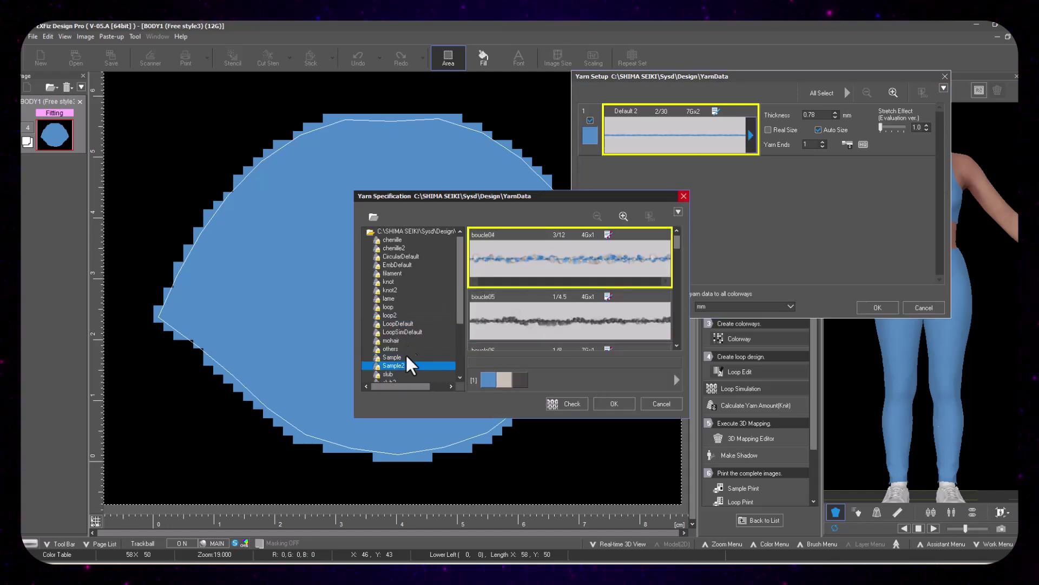
{"action": "left_click", "coordinate": [429, 257]}
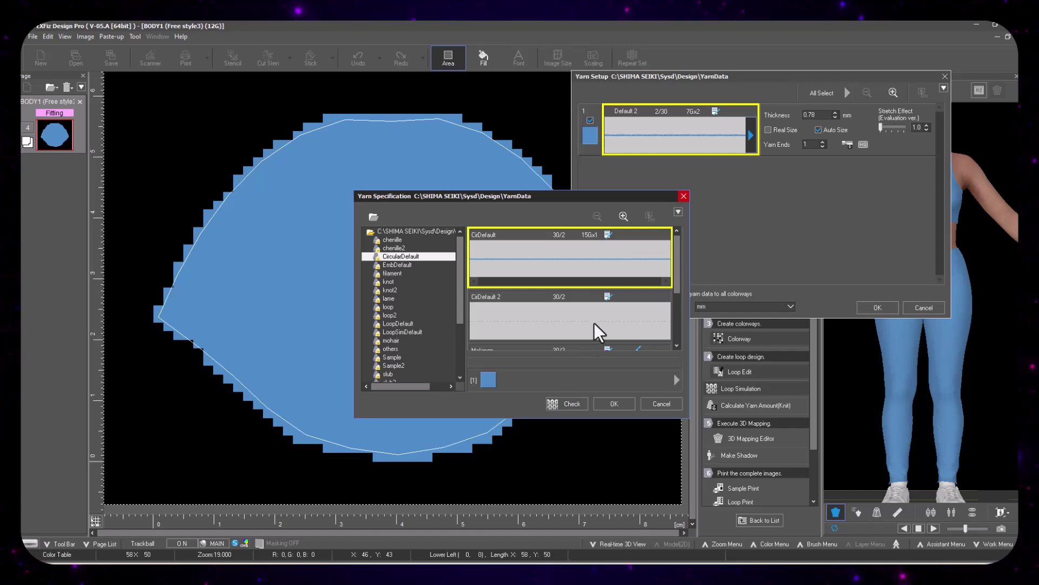
{"action": "scroll", "coordinate": [594, 332], "scroll_direction": "down", "scroll_amount": 2}
{"action": "left_click", "coordinate": [572, 267]}
{"action": "scroll", "coordinate": [571, 316], "scroll_direction": "up", "scroll_amount": 2}
{"action": "left_click", "coordinate": [565, 272]}
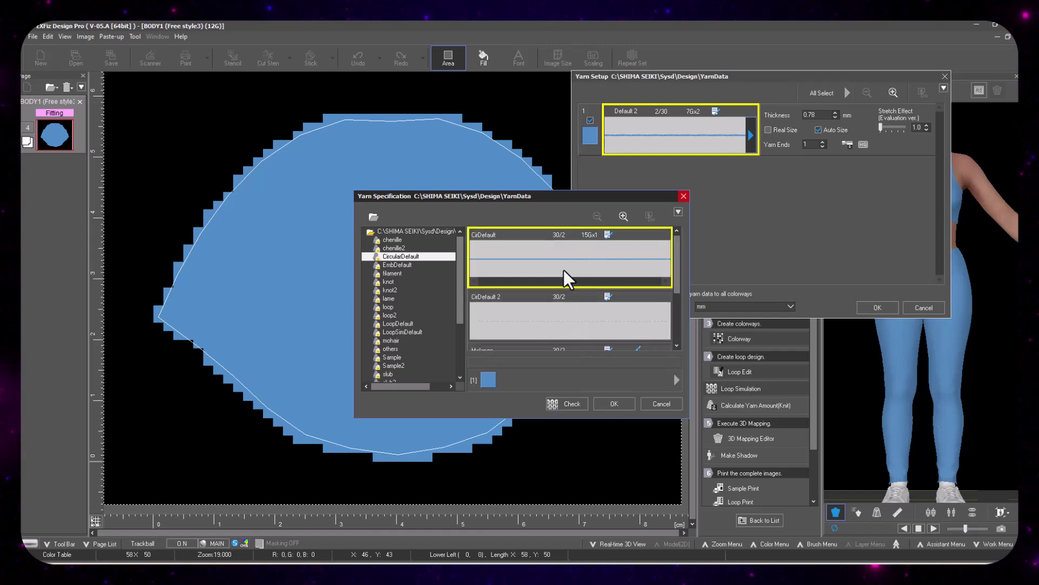
{"action": "left_click", "coordinate": [614, 403]}
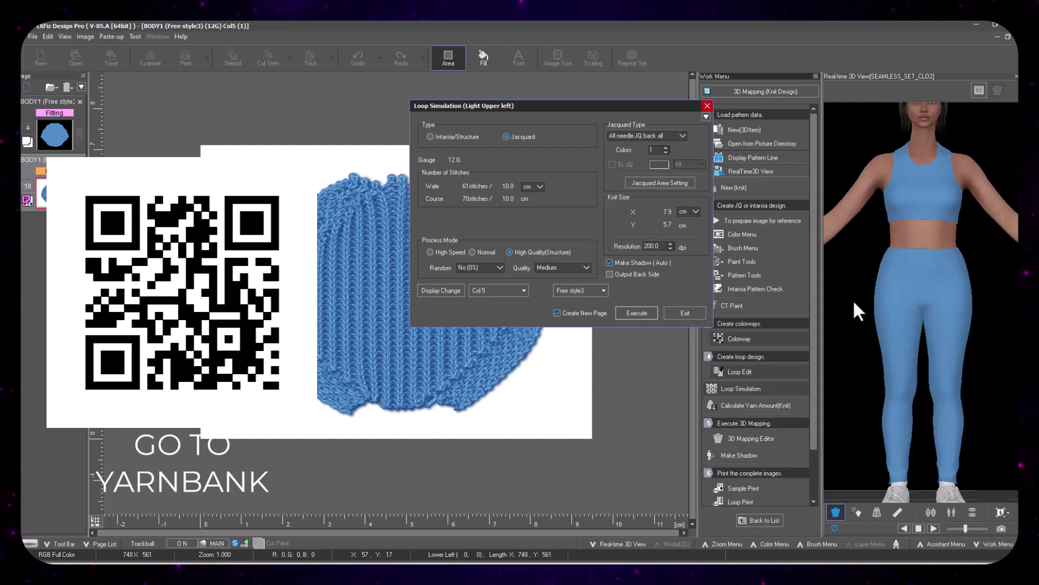
{"action": "left_click", "coordinate": [685, 313]}
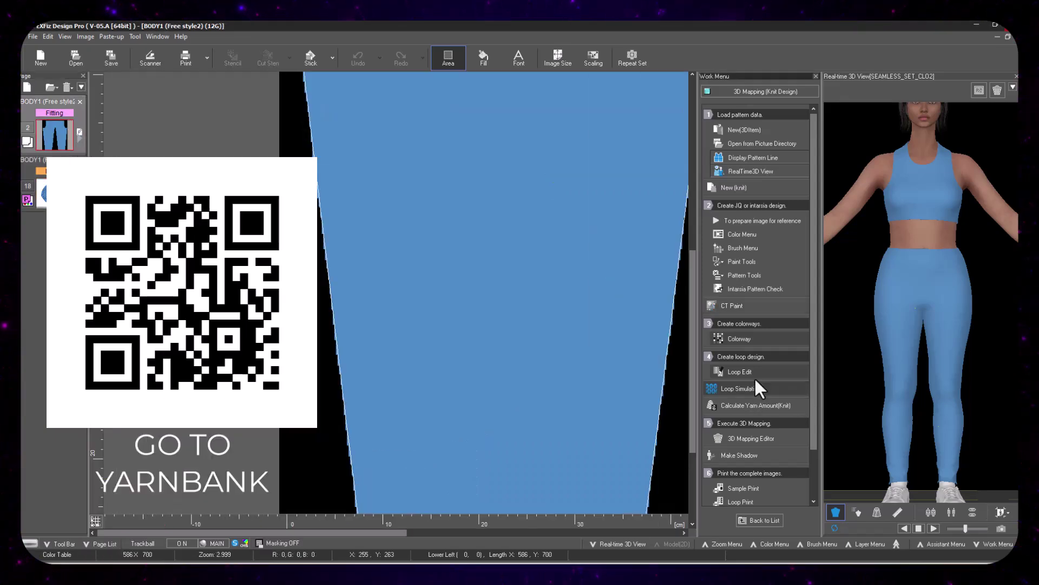
- Generate the loop simulation of the Free style2 pants piece in Col5 with the CirDefault yarn on a new page
{"action": "left_click", "coordinate": [715, 389]}
{"action": "left_click", "coordinate": [649, 313]}
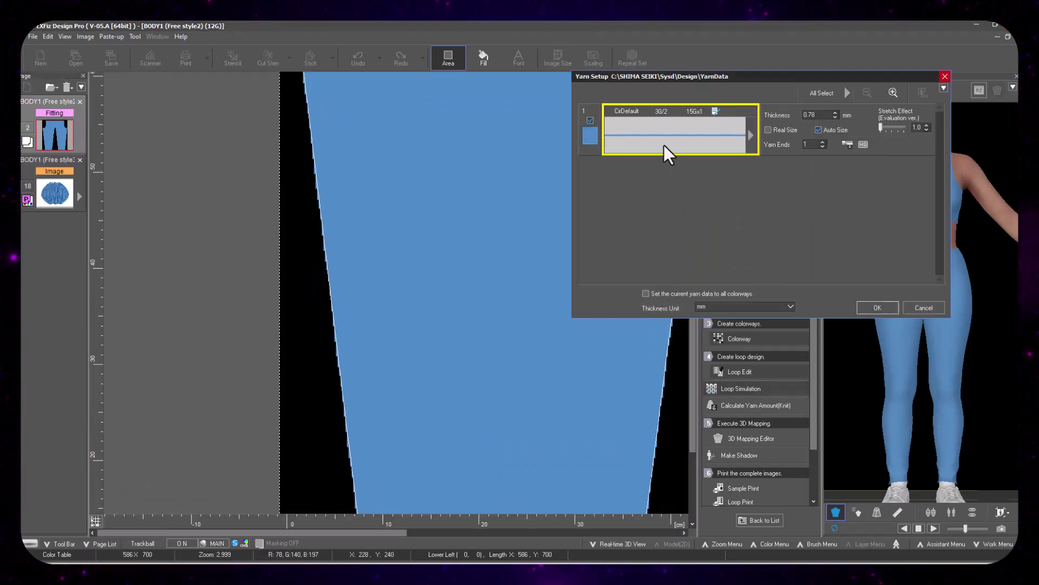
{"action": "left_click", "coordinate": [882, 315]}
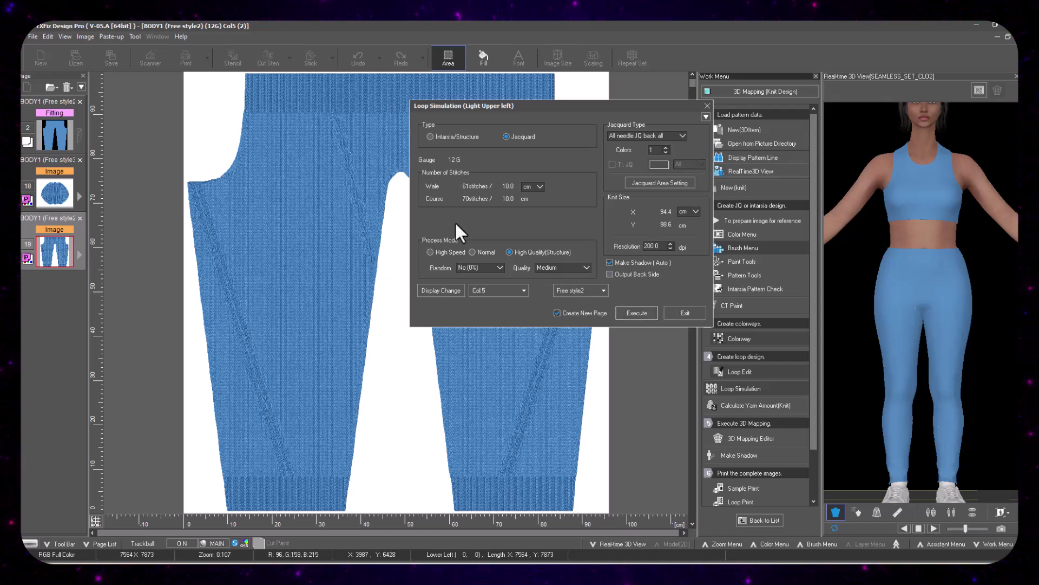
{"action": "left_click", "coordinate": [450, 252]}
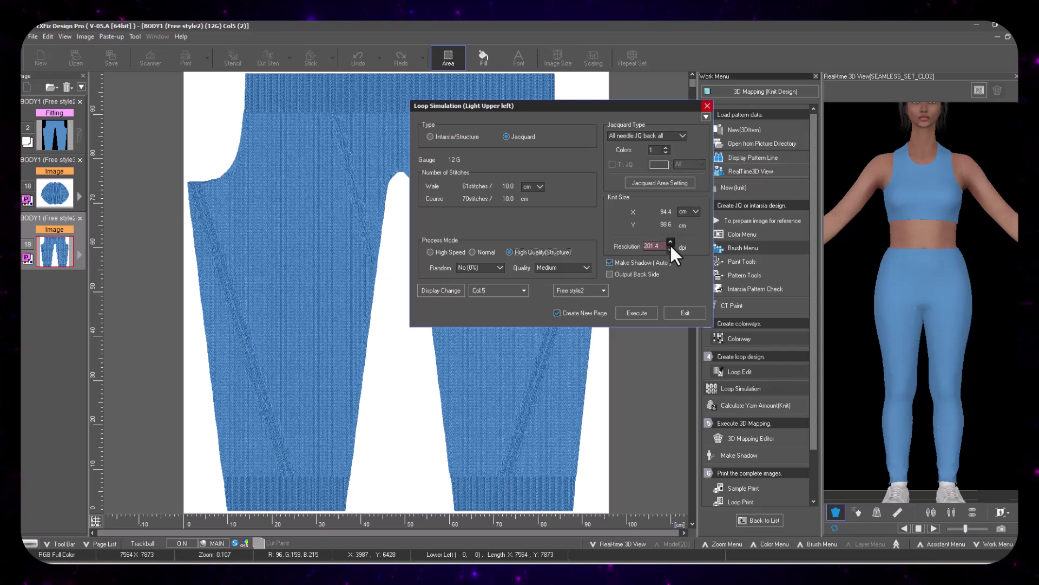
{"action": "left_click", "coordinate": [700, 313]}
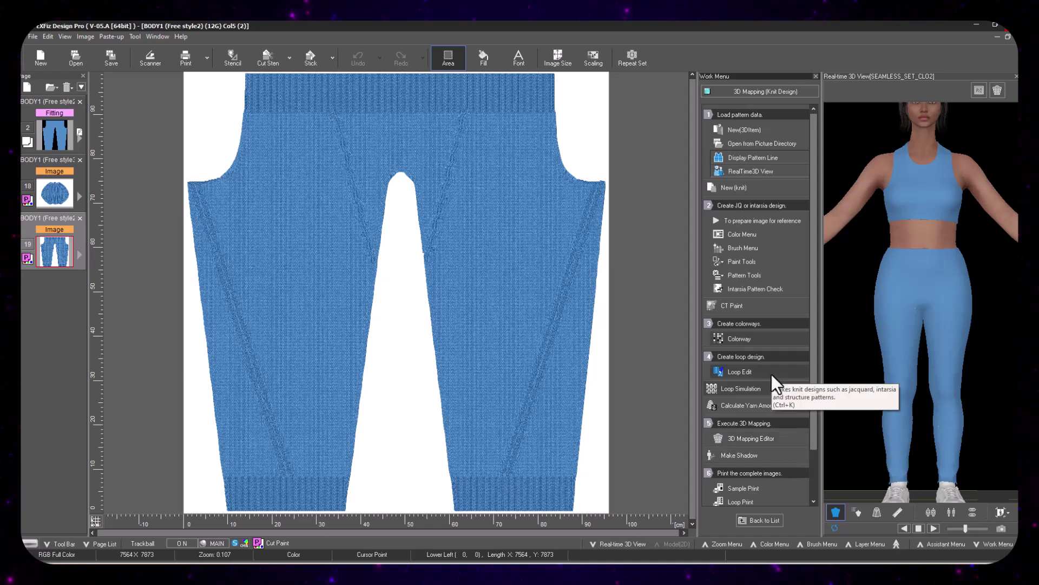
- Examine the simulated pants fabric up close, covering the diagonal transfer lines, the hem ribbing and the waistband
{"action": "left_click", "coordinate": [750, 187]}
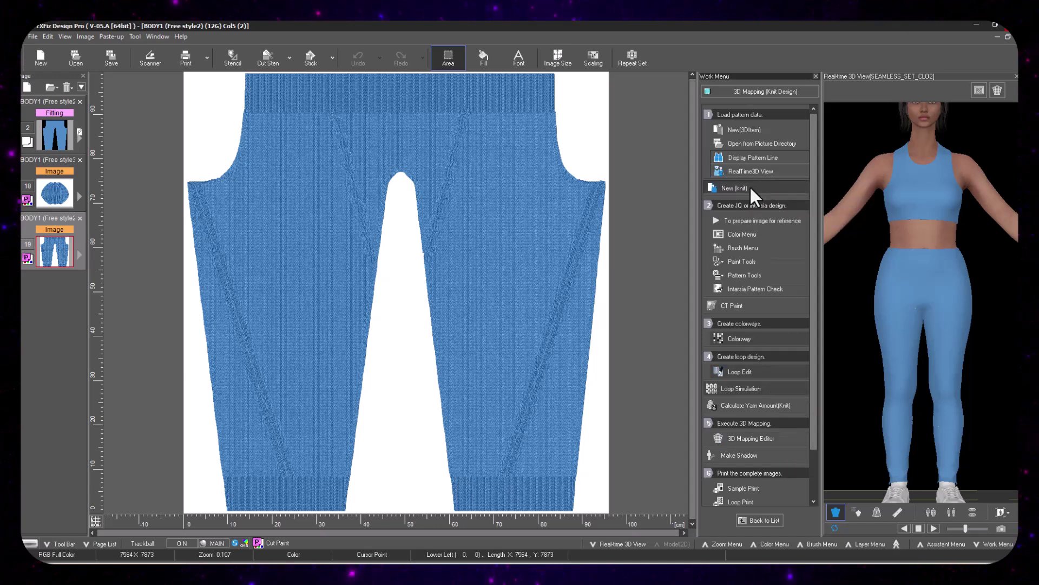
{"action": "key", "text": "Escape"}
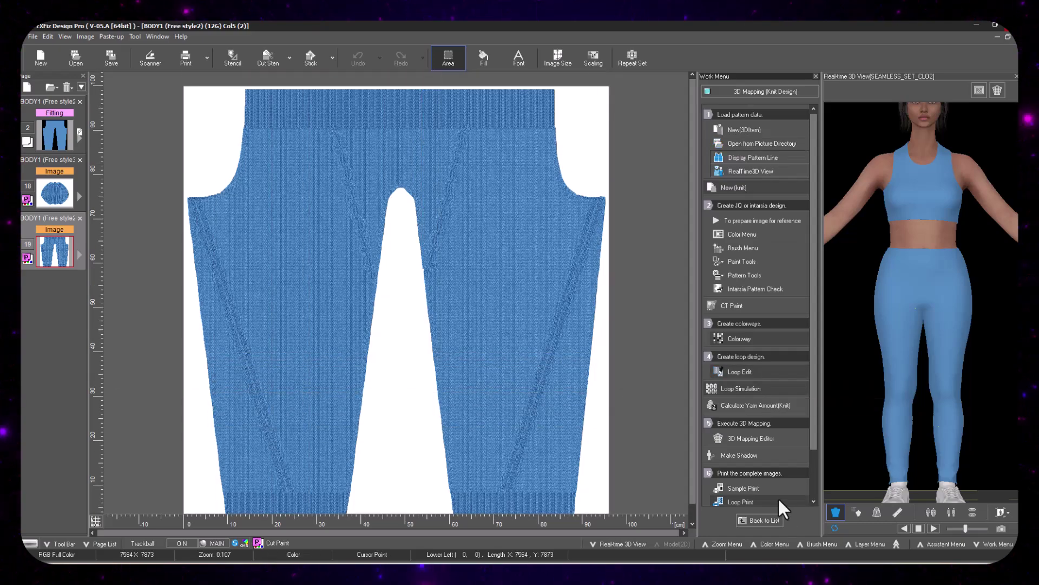
{"action": "left_click", "coordinate": [723, 543]}
{"action": "left_click_drag", "start_coordinate": [631, 145], "coordinate": [637, 145]}
{"action": "left_click_drag", "start_coordinate": [551, 237], "coordinate": [578, 87]}
{"action": "left_click_drag", "start_coordinate": [276, 533], "coordinate": [184, 533]}
{"action": "left_click_drag", "start_coordinate": [551, 187], "coordinate": [564, 488]}
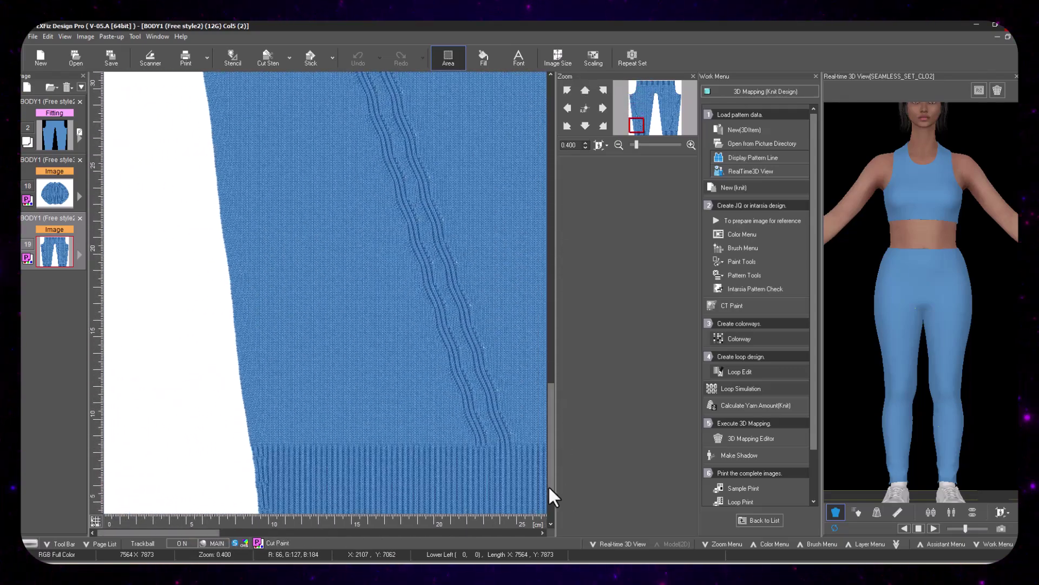
{"action": "left_click_drag", "start_coordinate": [193, 532], "coordinate": [304, 523]}
{"action": "left_click_drag", "start_coordinate": [550, 446], "coordinate": [619, 138]}
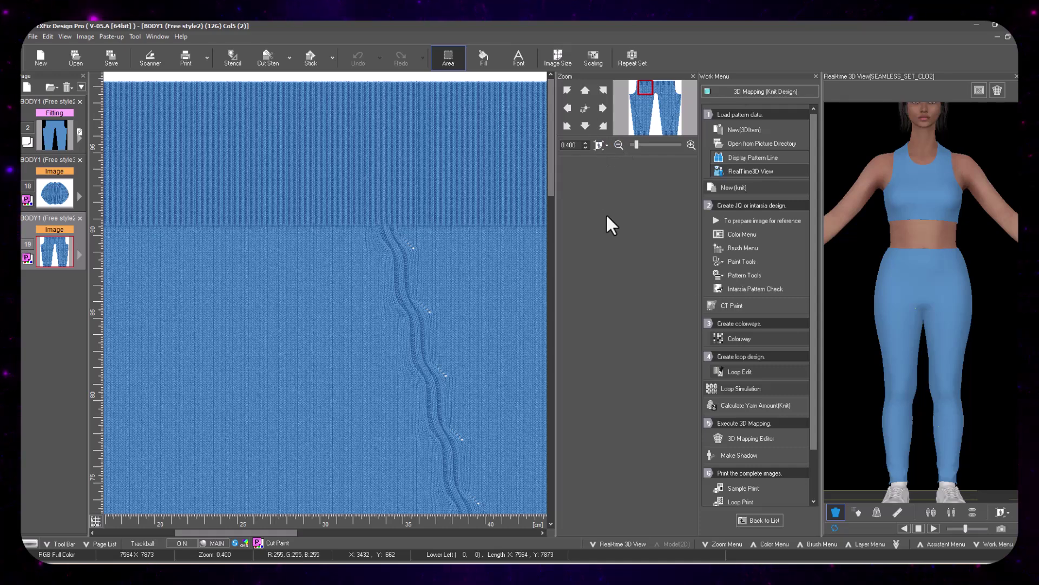
- Send the design to the 3D Mapping Editor and save it as SEAMLESS_SET_CLO2 in My 3DModelist
{"action": "left_click", "coordinate": [764, 437]}
{"action": "left_click", "coordinate": [478, 324]}
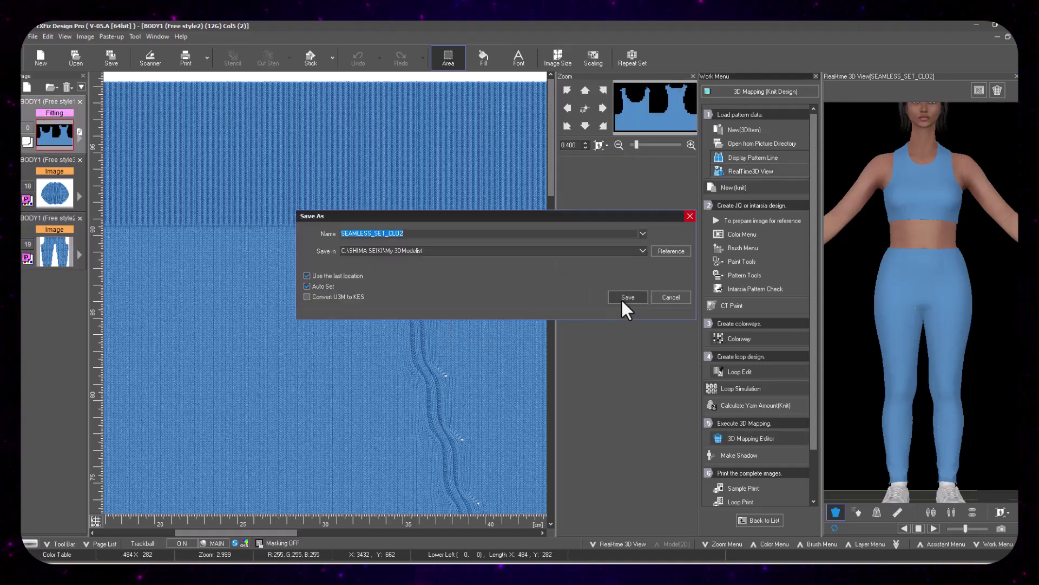
{"action": "left_click", "coordinate": [620, 299]}
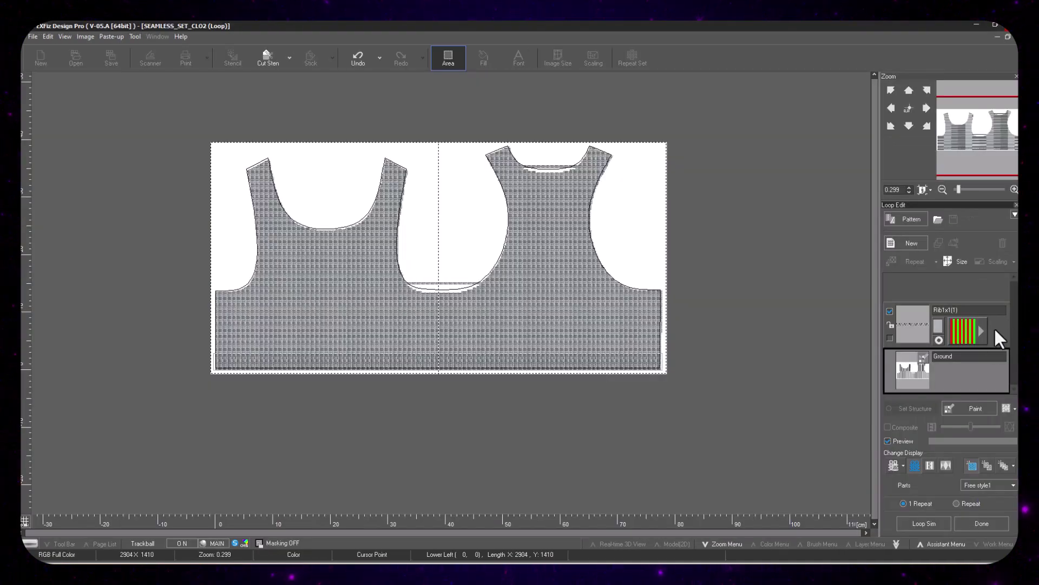
- Pick a Jacquard1 band motif from the pattern library and place it at the side edge of the Free style1 top, above its hem
{"action": "left_click", "coordinate": [911, 219]}
{"action": "left_click", "coordinate": [155, 335]}
{"action": "scroll", "coordinate": [473, 320], "scroll_direction": "down", "scroll_amount": 3}
{"action": "scroll", "coordinate": [480, 331], "scroll_direction": "down", "scroll_amount": 2}
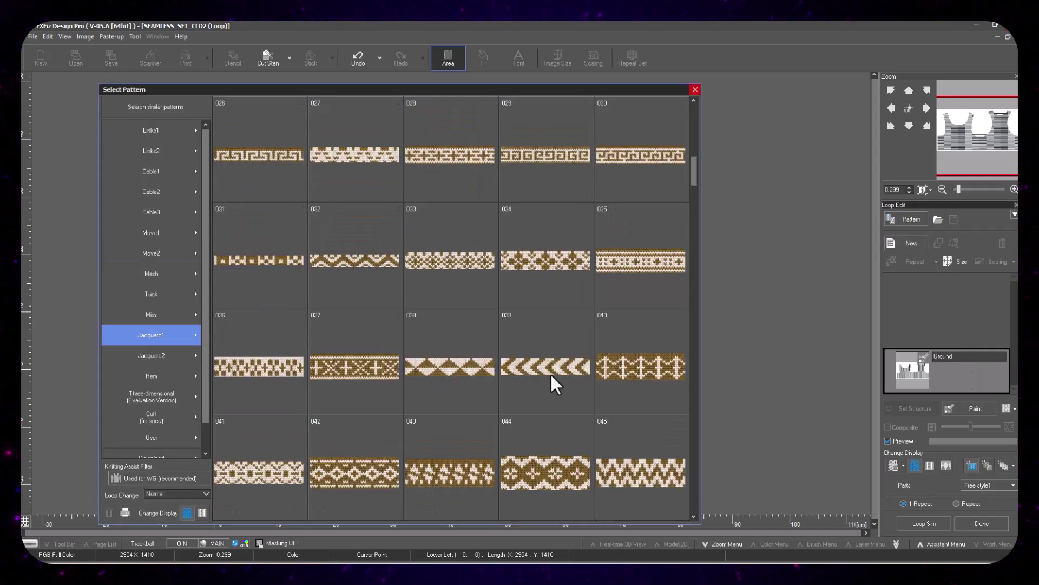
{"action": "scroll", "coordinate": [552, 364], "scroll_direction": "up", "scroll_amount": 1}
{"action": "left_click", "coordinate": [288, 263]}
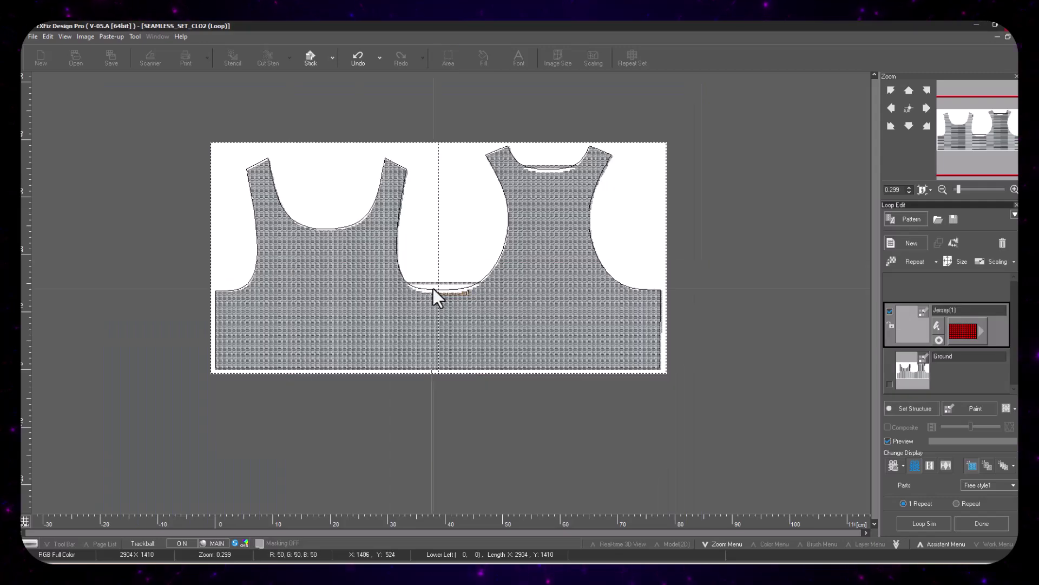
{"action": "left_click", "coordinate": [217, 327]}
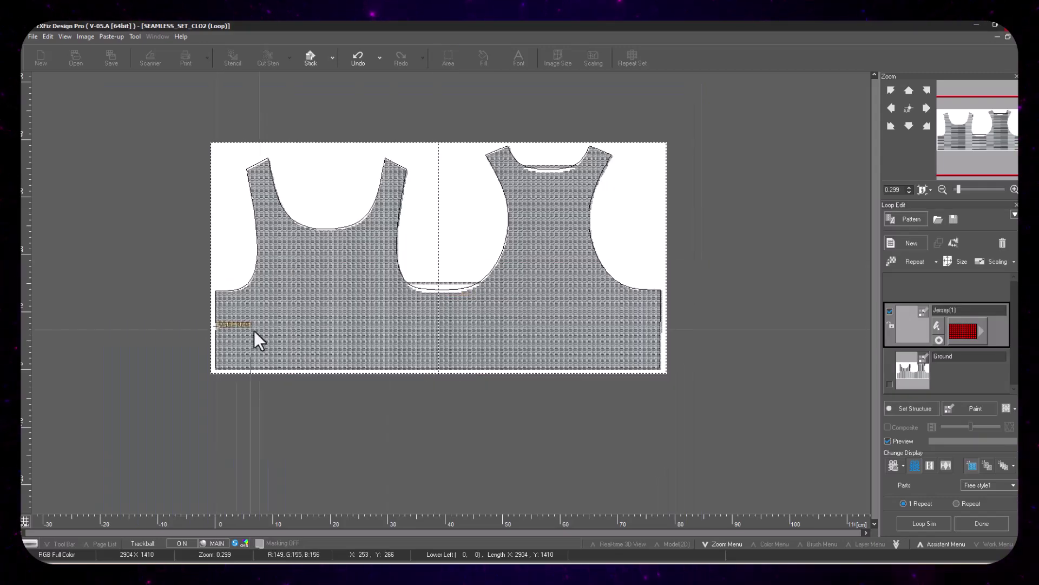
- Repeat the jacquard motif 39 times horizontally and once vertically across the Free style1 top
{"action": "left_click", "coordinate": [915, 262]}
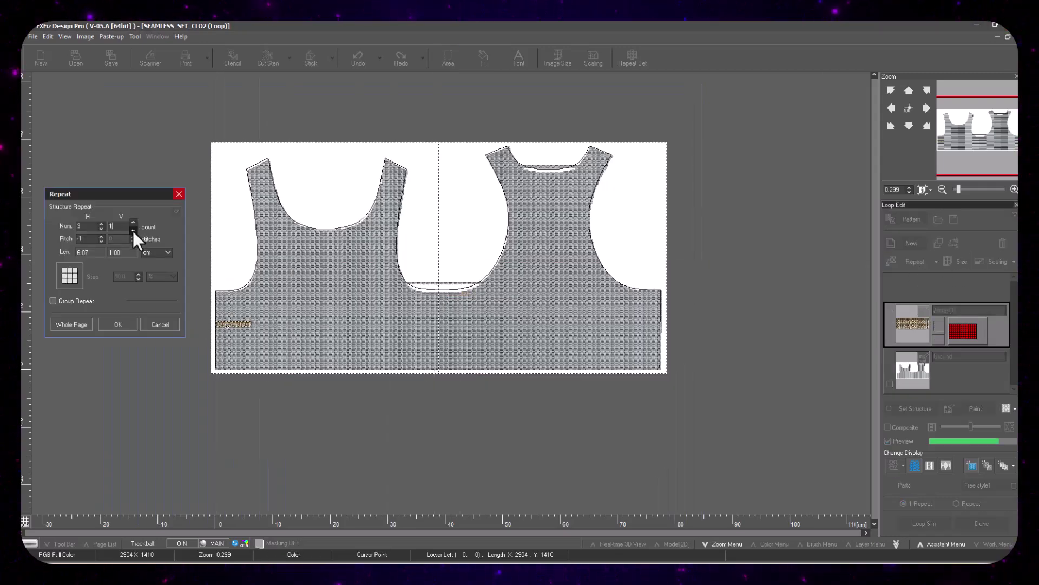
{"action": "left_click", "coordinate": [101, 222]}
{"action": "left_click", "coordinate": [100, 224]}
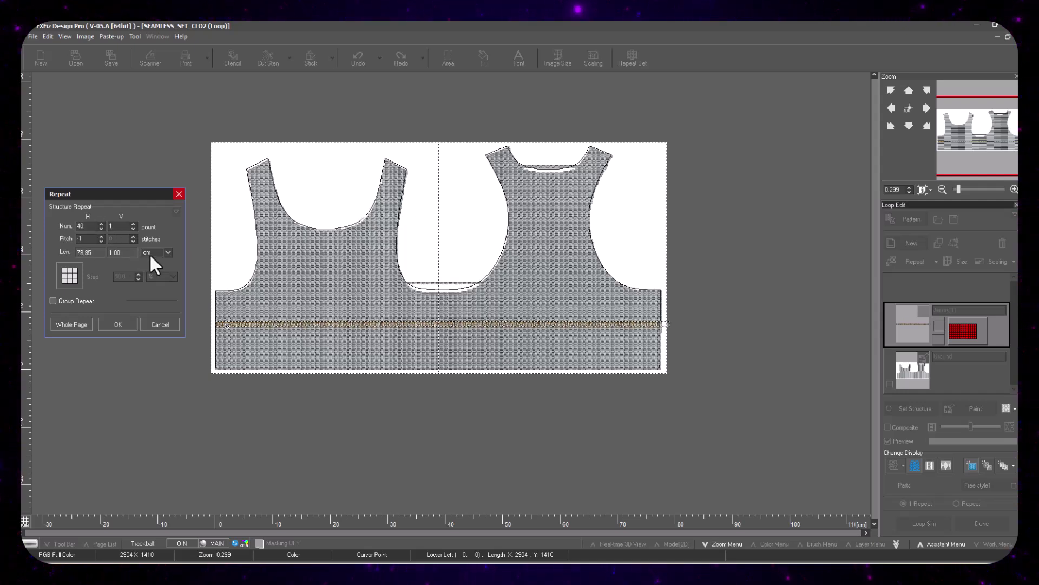
{"action": "left_click", "coordinate": [101, 223]}
{"action": "left_click", "coordinate": [100, 228]}
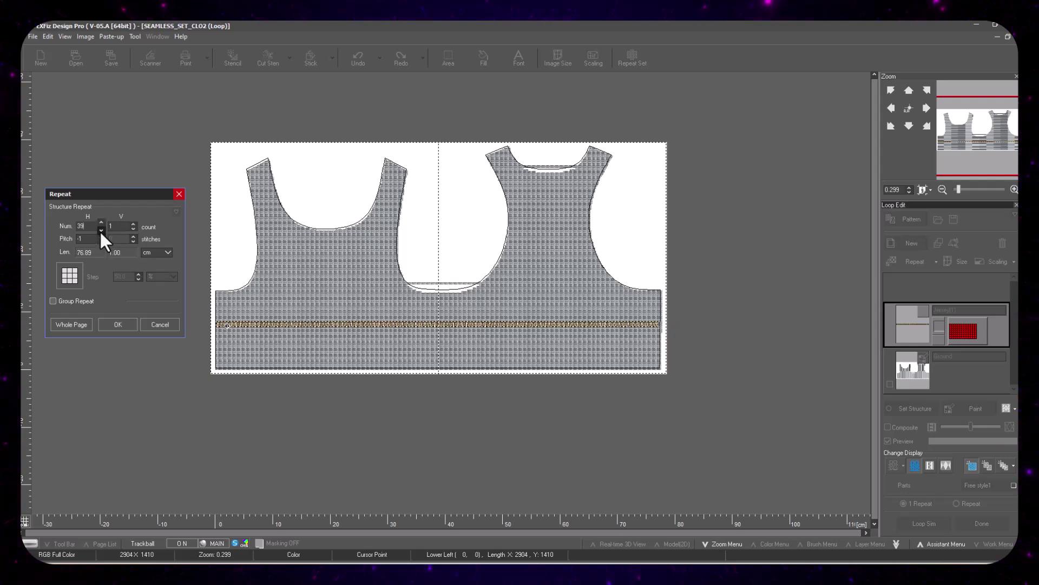
{"action": "left_click", "coordinate": [123, 325]}
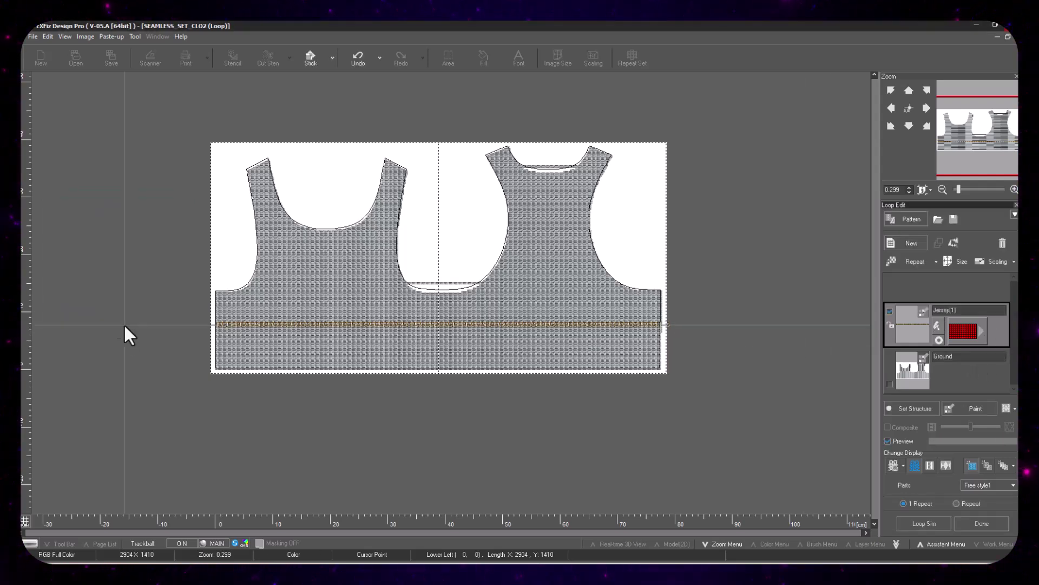
- Try brown and then gray as the loop color of the jacquard band
{"action": "left_click", "coordinate": [941, 325]}
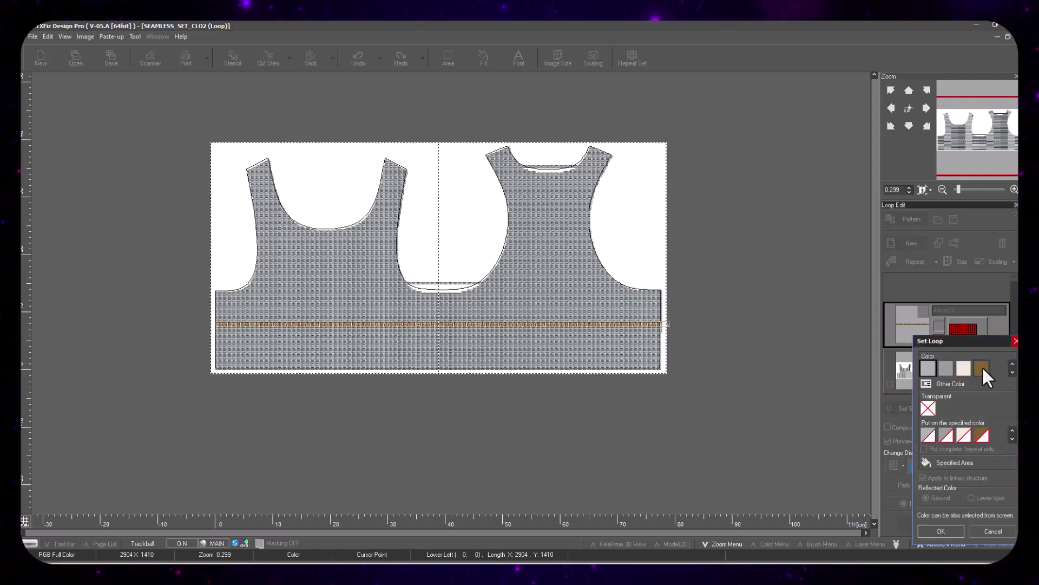
{"action": "double_click", "coordinate": [981, 368]}
{"action": "left_click", "coordinate": [940, 328]}
{"action": "double_click", "coordinate": [928, 368]}
- Set the loop color of the jacquard band to PANTONE 12-0104
{"action": "left_click", "coordinate": [939, 328]}
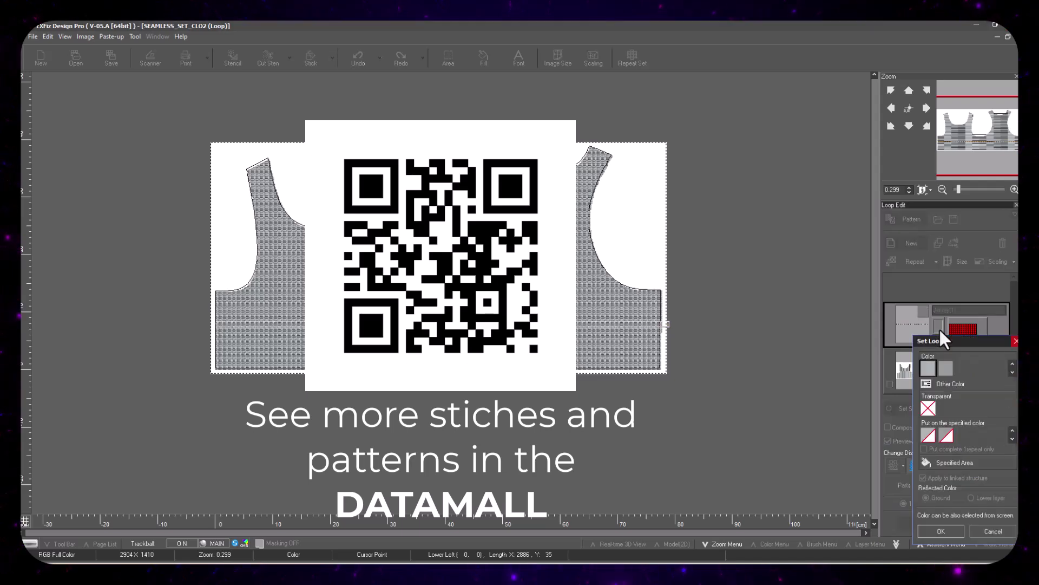
{"action": "left_click", "coordinate": [951, 383]}
{"action": "left_click", "coordinate": [733, 358]}
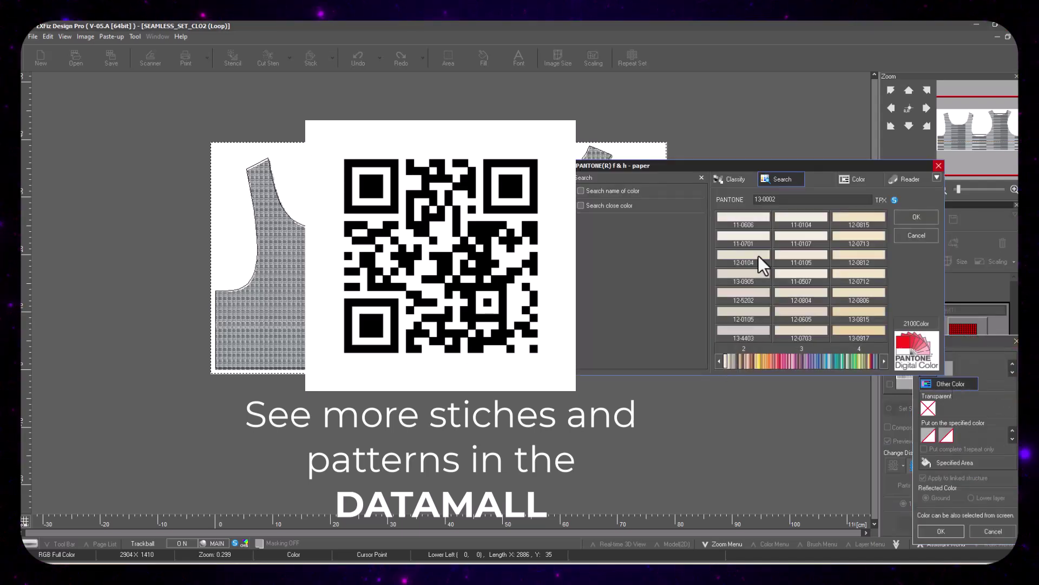
{"action": "left_click", "coordinate": [758, 256]}
{"action": "left_click", "coordinate": [911, 221]}
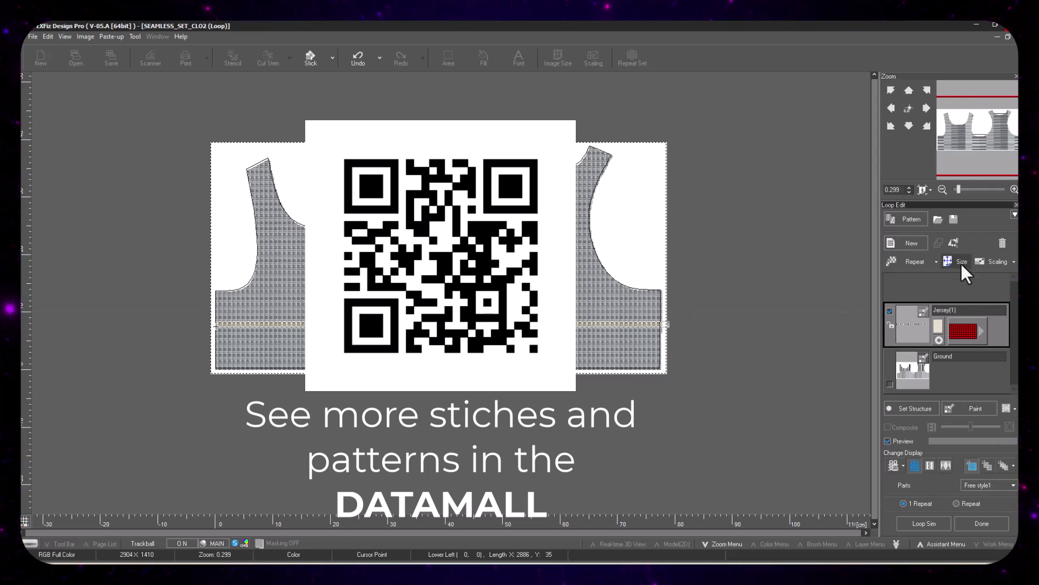
- Enlarge the jacquard band proportionally to a 3.00 cm height and reduce its horizontal repeats to span the top's width
{"action": "left_click", "coordinate": [992, 261]}
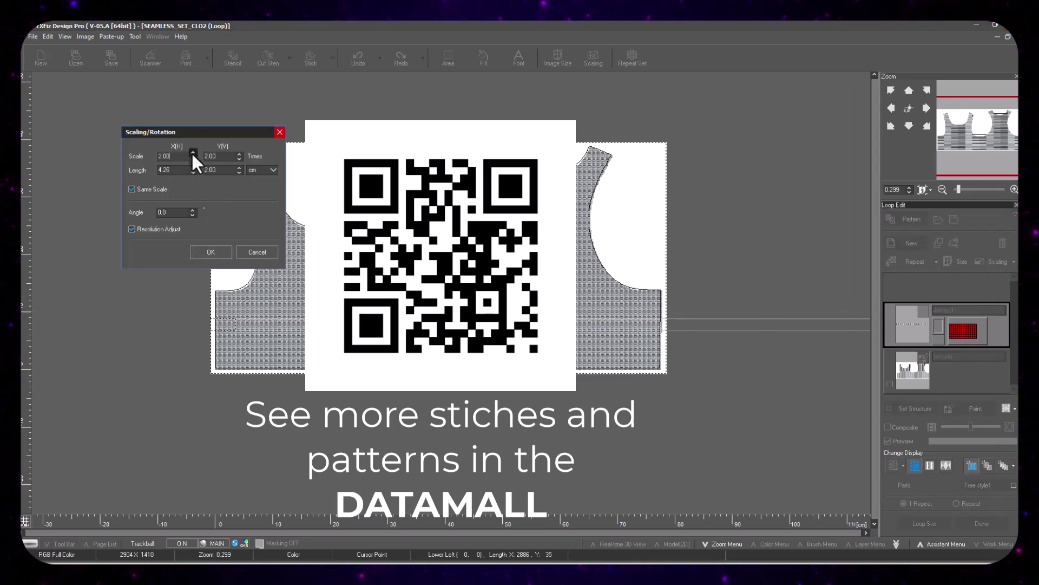
{"action": "left_click", "coordinate": [210, 251]}
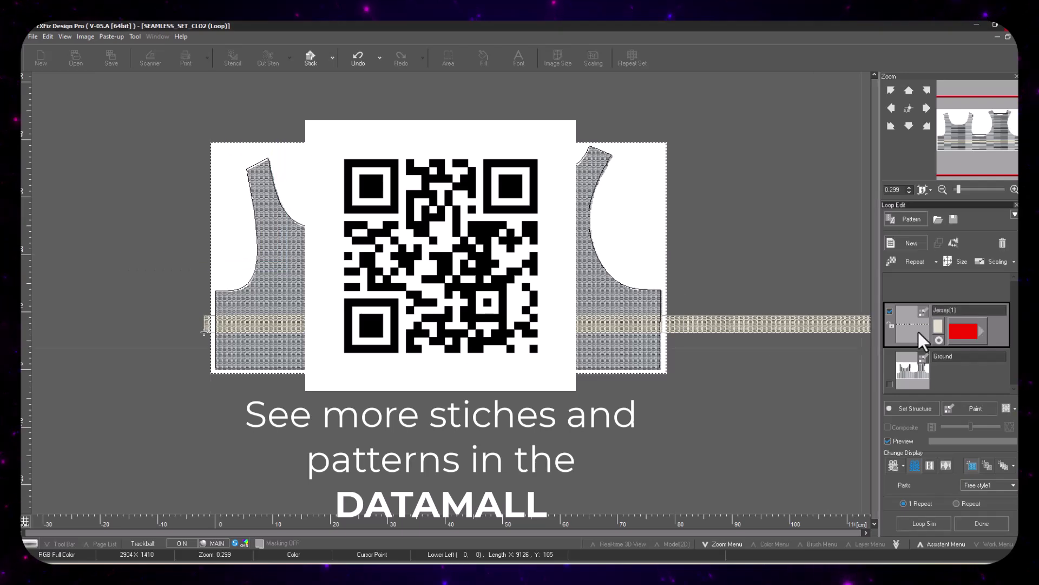
{"action": "left_click", "coordinate": [915, 262]}
{"action": "left_click", "coordinate": [100, 230]}
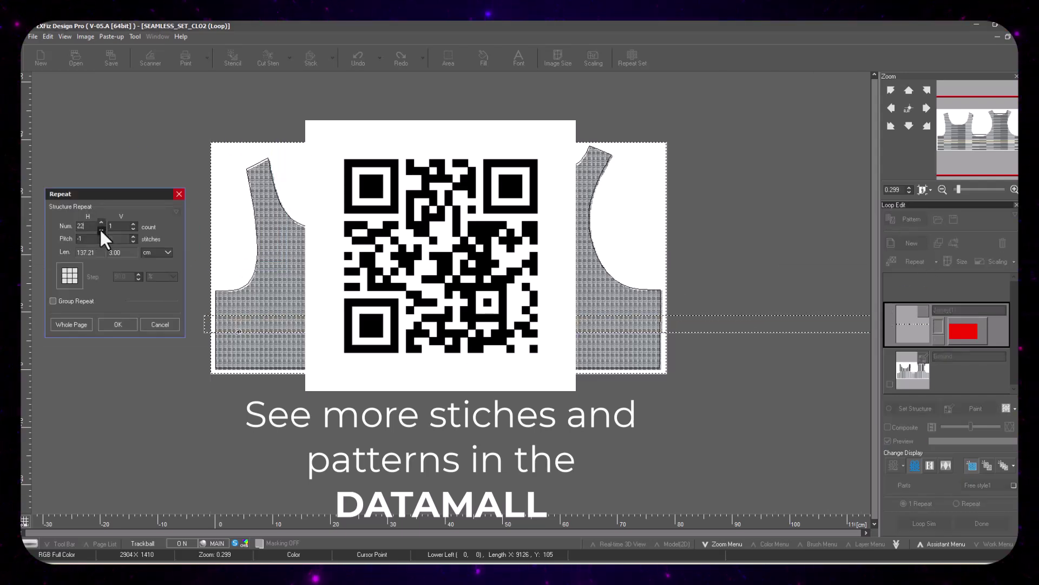
{"action": "left_click", "coordinate": [118, 325]}
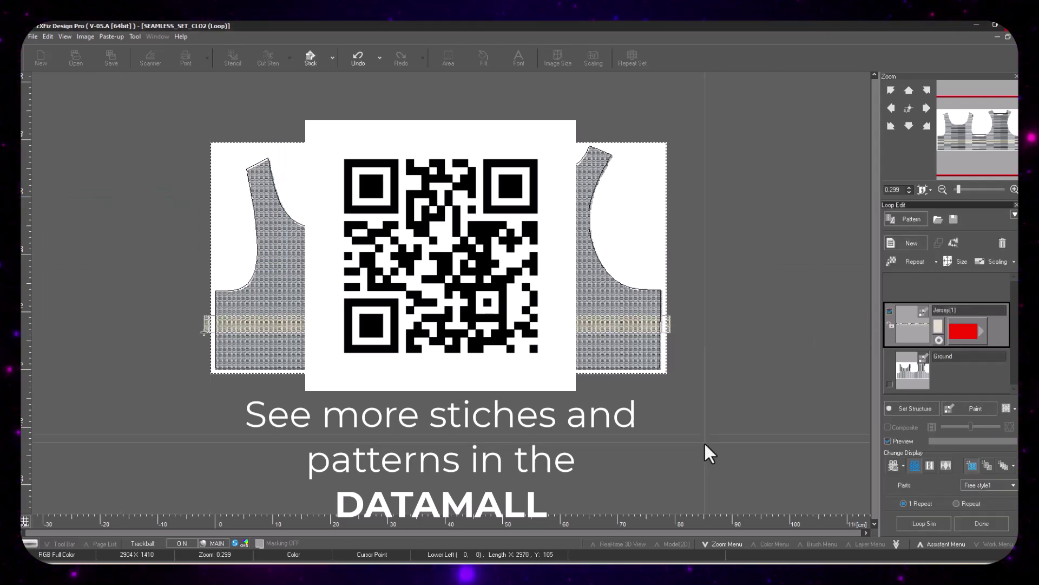
- Run a High Quality(Structure) jacquard loop simulation of Free style1 in Col.1 at medium quality onto a new page
{"action": "left_click", "coordinate": [924, 523]}
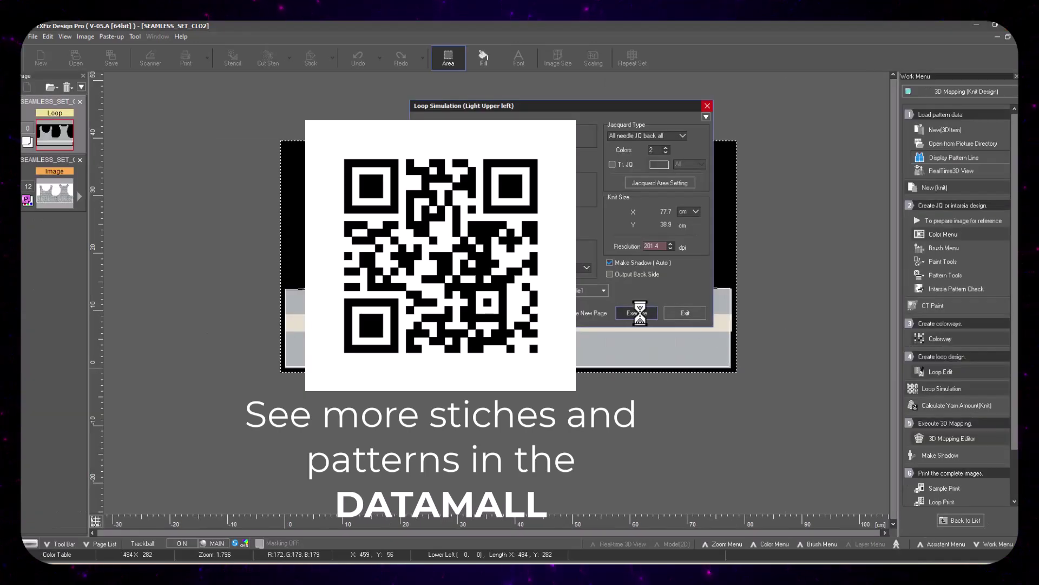
{"action": "left_click", "coordinate": [641, 313]}
{"action": "left_click", "coordinate": [866, 309]}
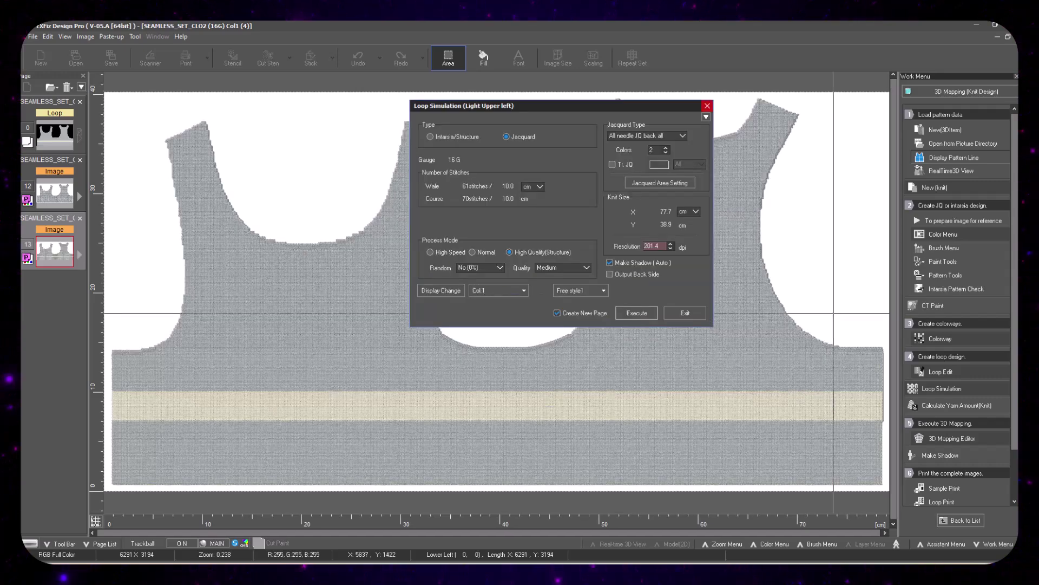
{"action": "left_click", "coordinate": [675, 315]}
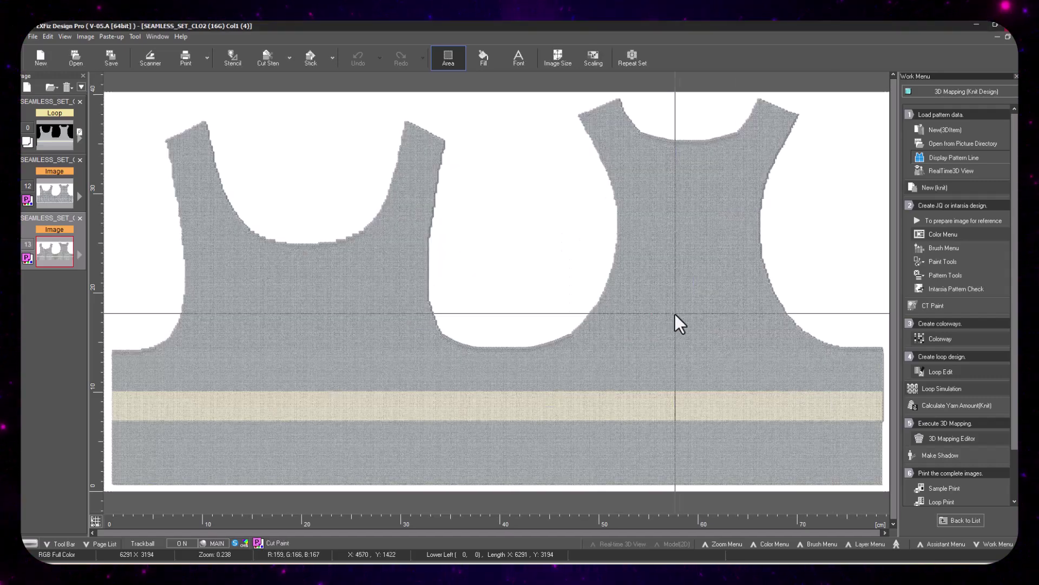
{"action": "left_click", "coordinate": [971, 390]}
{"action": "left_click", "coordinate": [705, 110]}
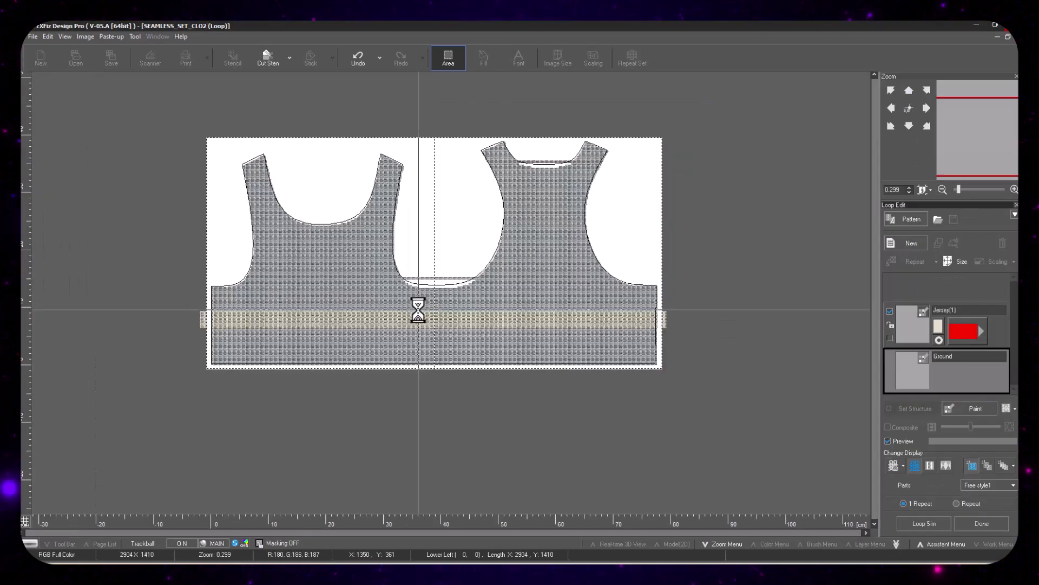
- Add a new loop layer with a brown and cream herringbone jacquard panel between the front neckline and the band
{"action": "left_click", "coordinate": [904, 242]}
{"action": "left_click", "coordinate": [902, 245]}
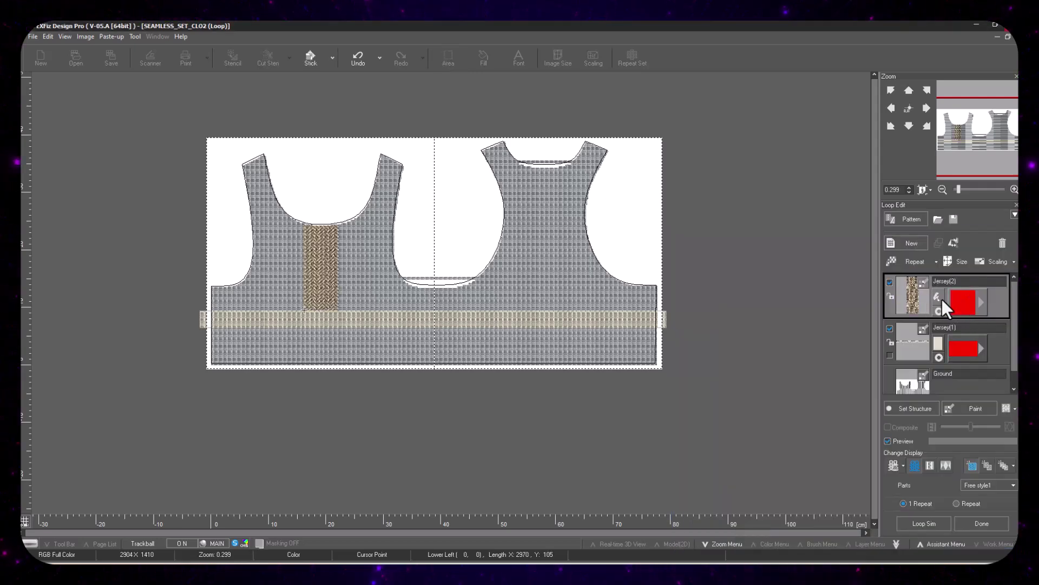
- Try a dark gray PANTONE loop color on the herringbone panel, including placing it only on the specified color
{"action": "left_click", "coordinate": [962, 301]}
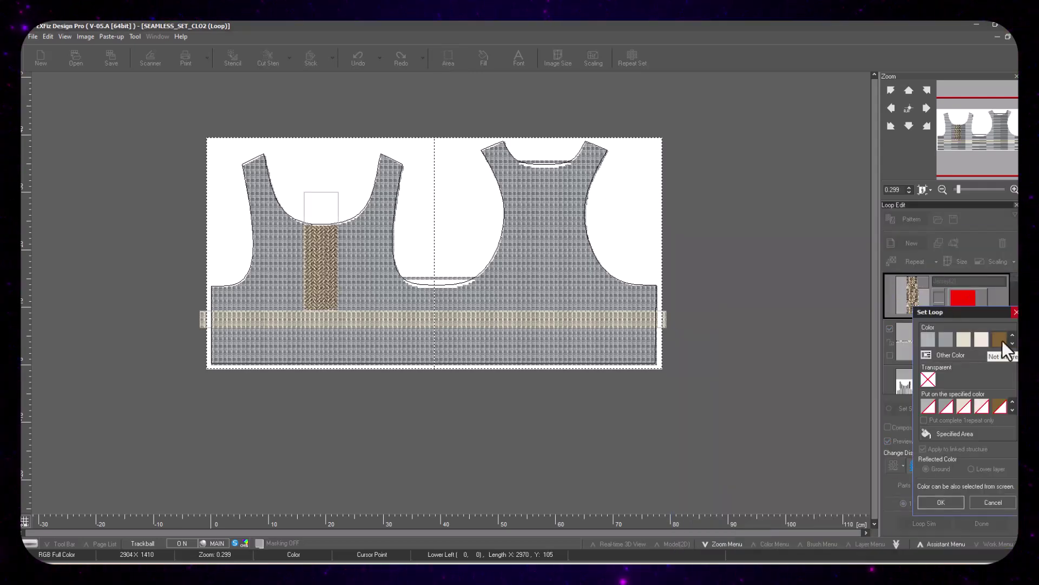
{"action": "left_click", "coordinate": [951, 355]}
{"action": "left_click", "coordinate": [744, 331]}
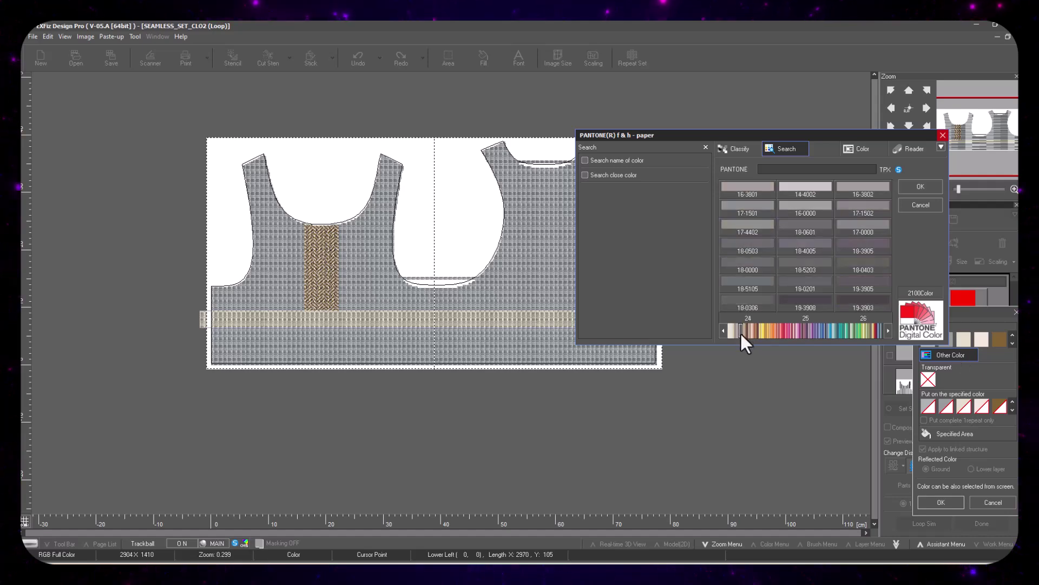
{"action": "left_click", "coordinate": [754, 252]}
{"action": "left_click", "coordinate": [933, 187]}
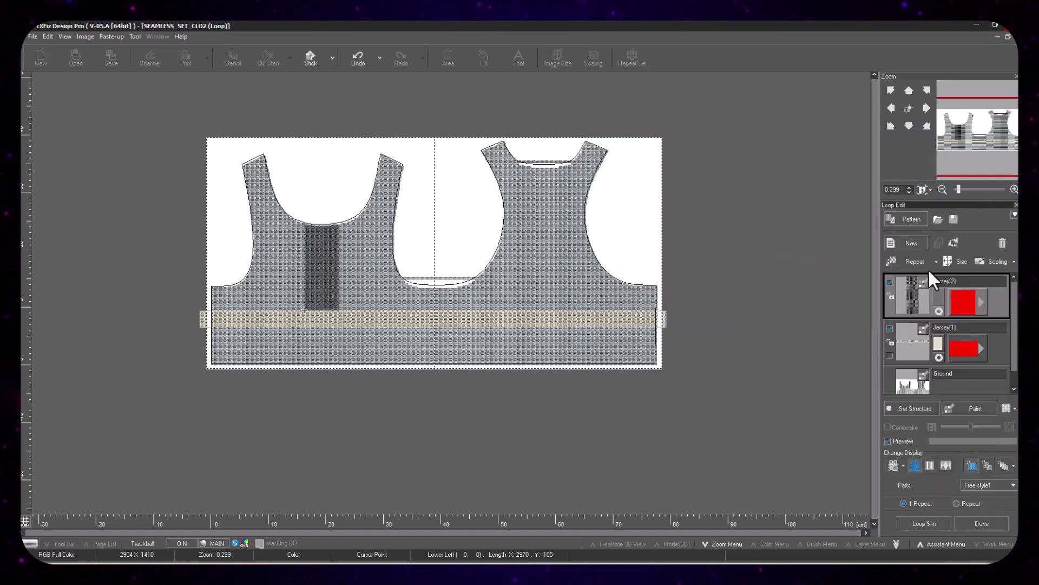
{"action": "left_click", "coordinate": [963, 302]}
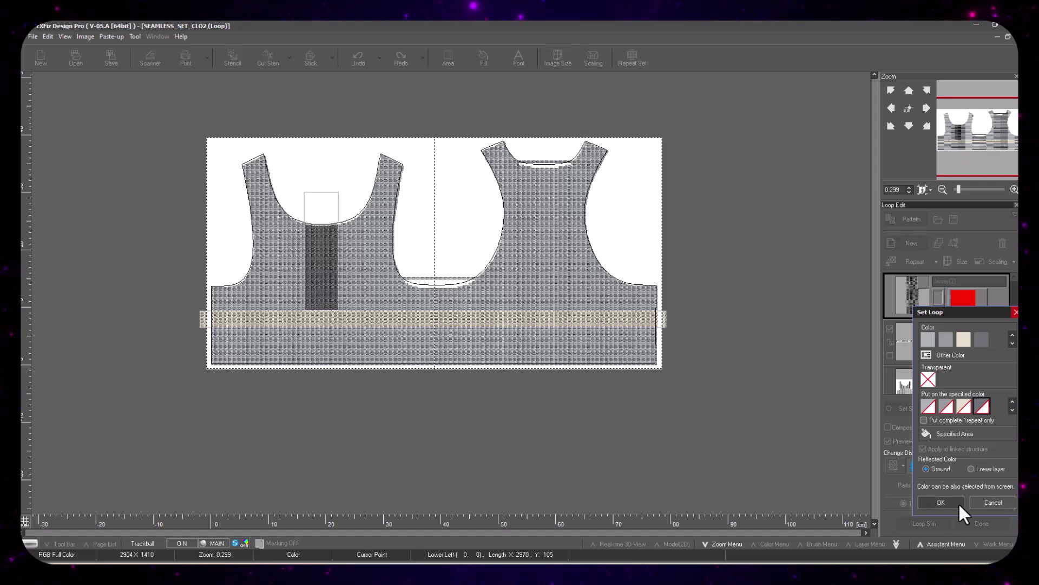
{"action": "left_click", "coordinate": [959, 502]}
{"action": "left_click", "coordinate": [972, 302]}
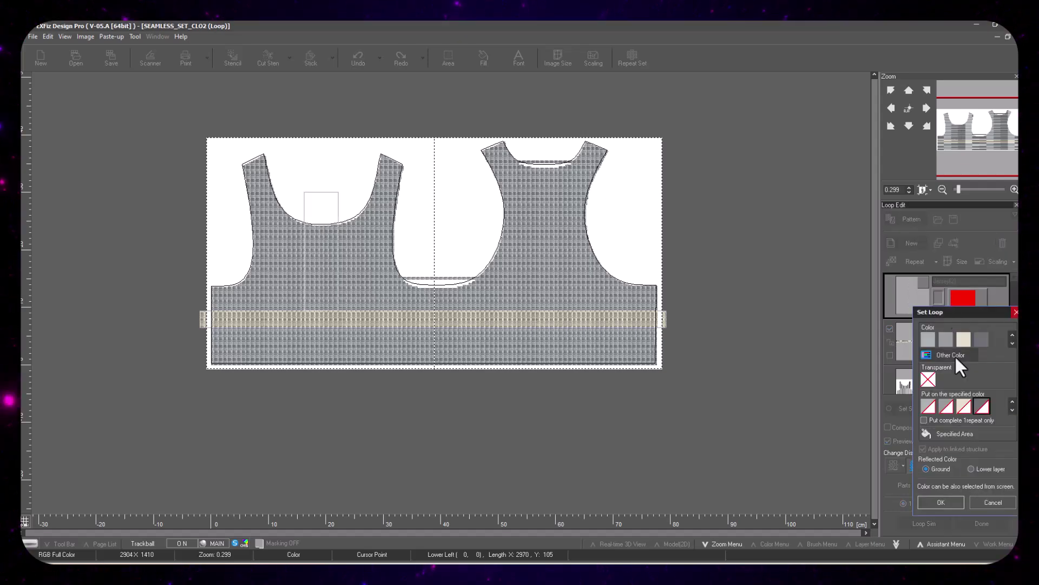
{"action": "left_click", "coordinate": [943, 501]}
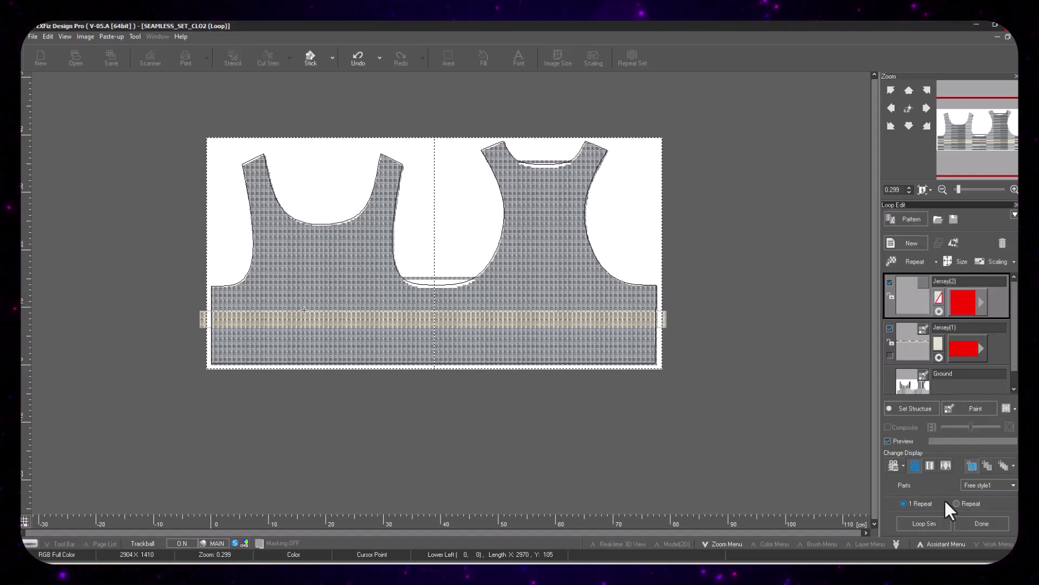
- Undo the gray loop color changes on the herringbone panel
{"action": "left_click", "coordinate": [357, 57]}
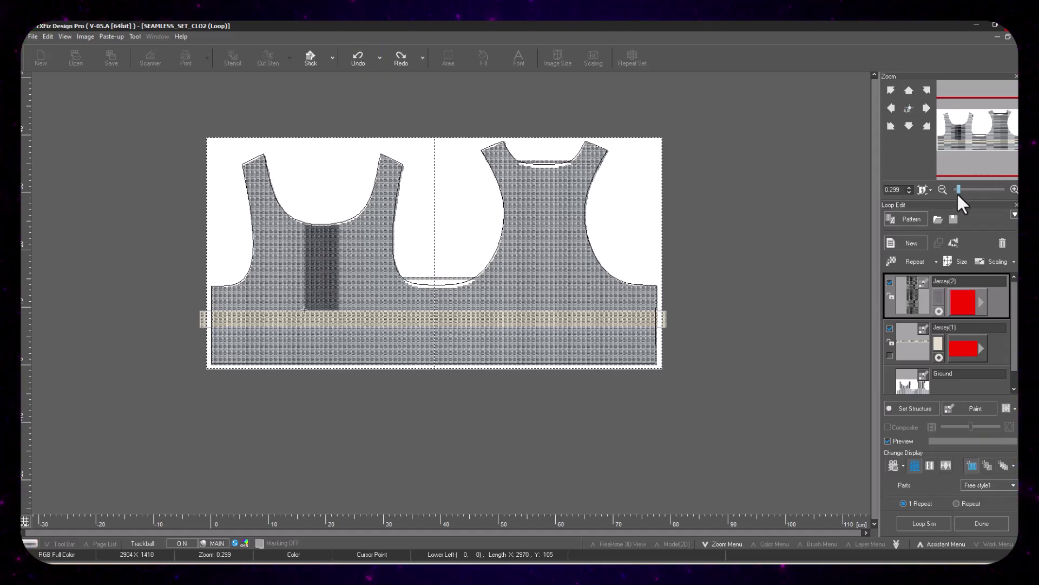
{"action": "left_click_drag", "start_coordinate": [957, 189], "coordinate": [968, 191]}
{"action": "left_click_drag", "start_coordinate": [673, 533], "coordinate": [423, 536]}
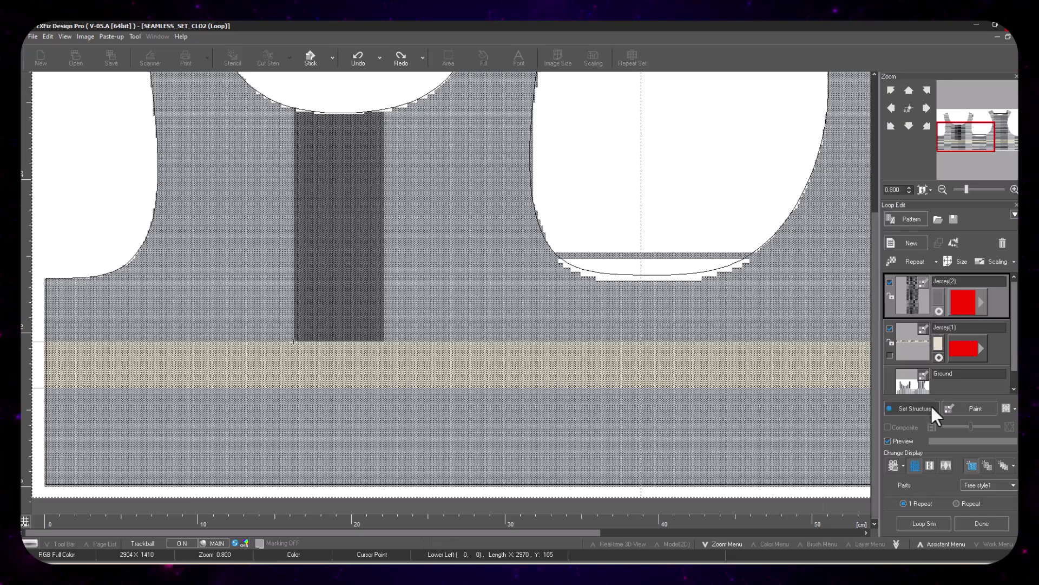
{"action": "left_click", "coordinate": [359, 56]}
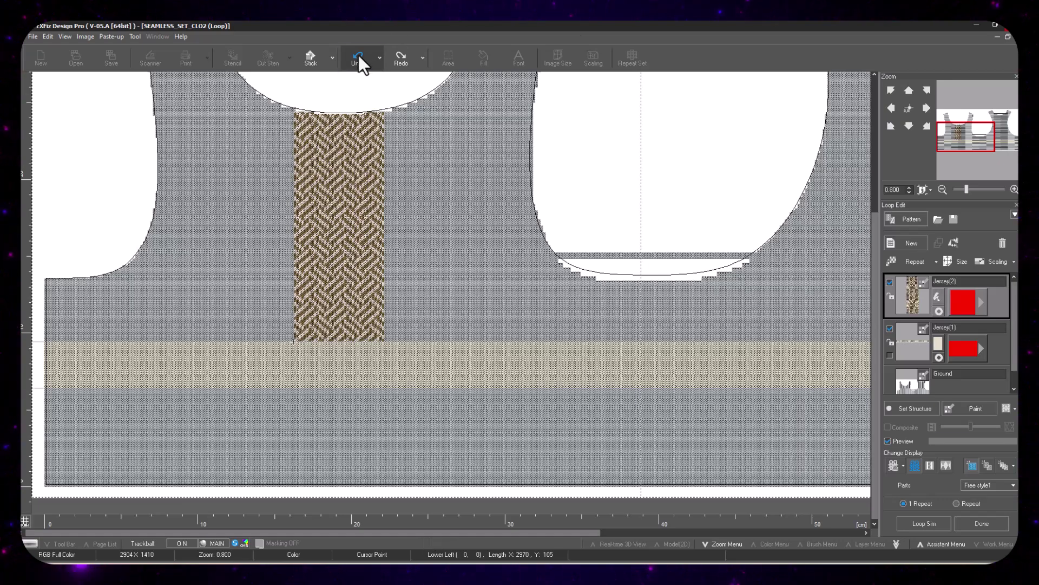
- Finish the loop edit and, in the colorway settings, set the fifth color of Col.1 to a dark gray PANTONE shade
{"action": "left_click", "coordinate": [976, 524]}
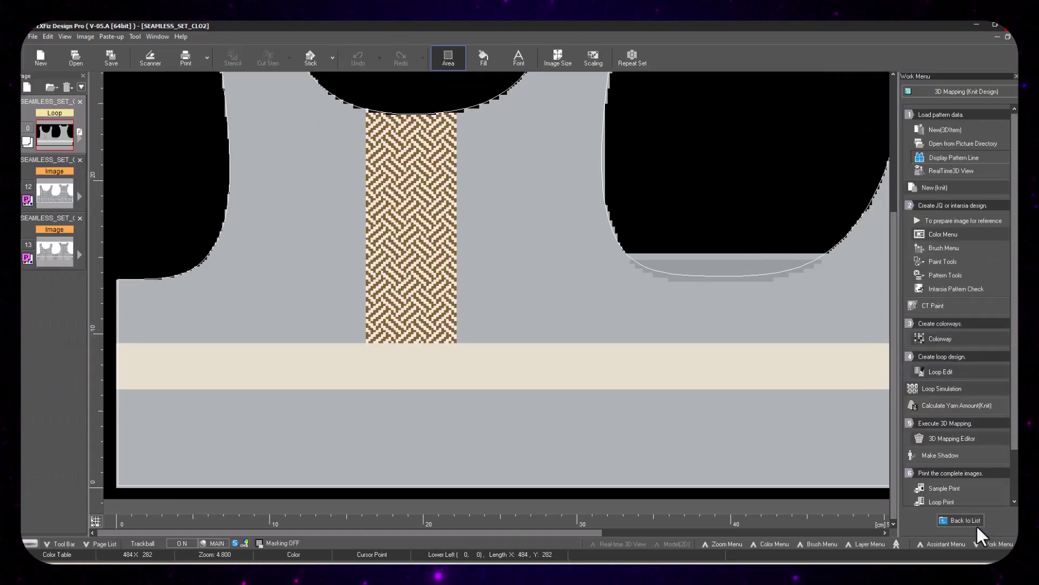
{"action": "left_click", "coordinate": [965, 337]}
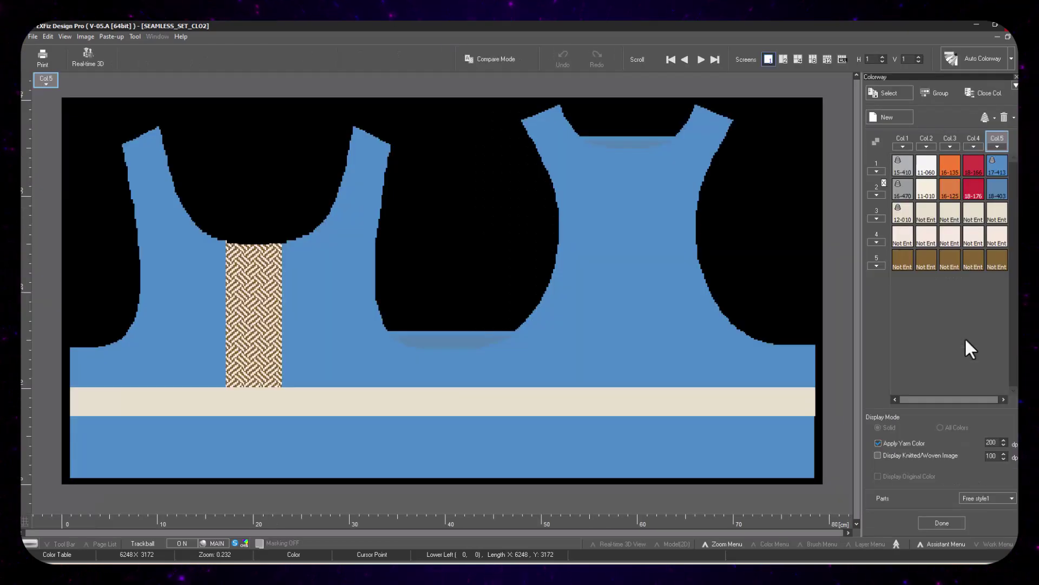
{"action": "left_click", "coordinate": [902, 141]}
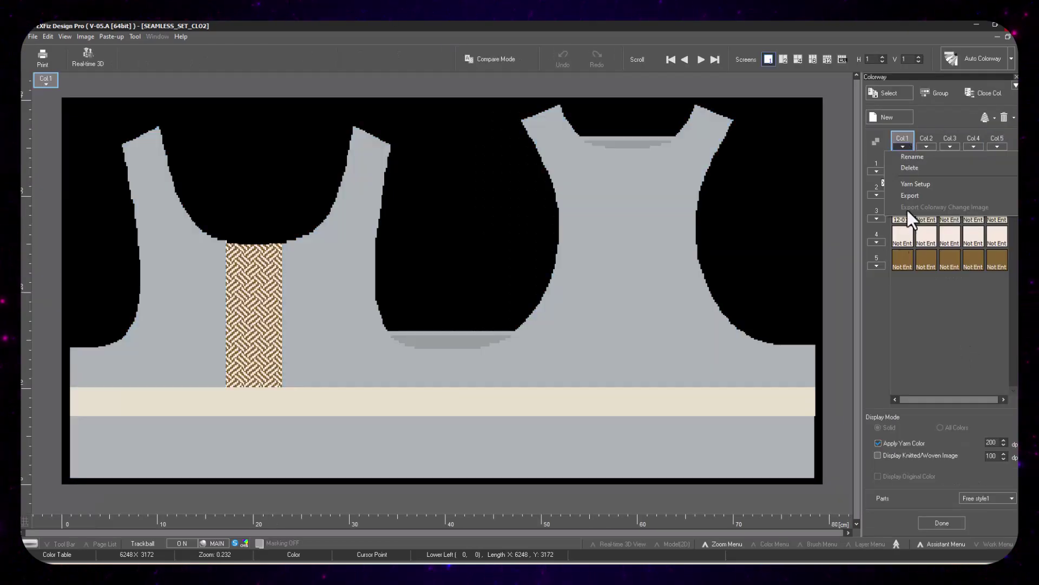
{"action": "double_click", "coordinate": [903, 261]}
{"action": "left_click", "coordinate": [690, 242]}
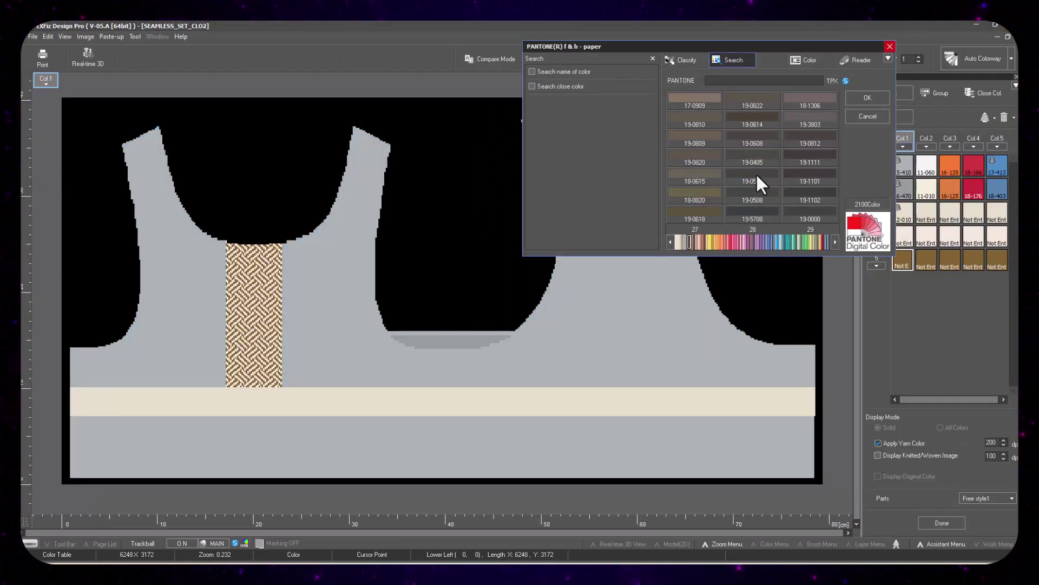
{"action": "left_click", "coordinate": [687, 247]}
{"action": "left_click", "coordinate": [868, 99]}
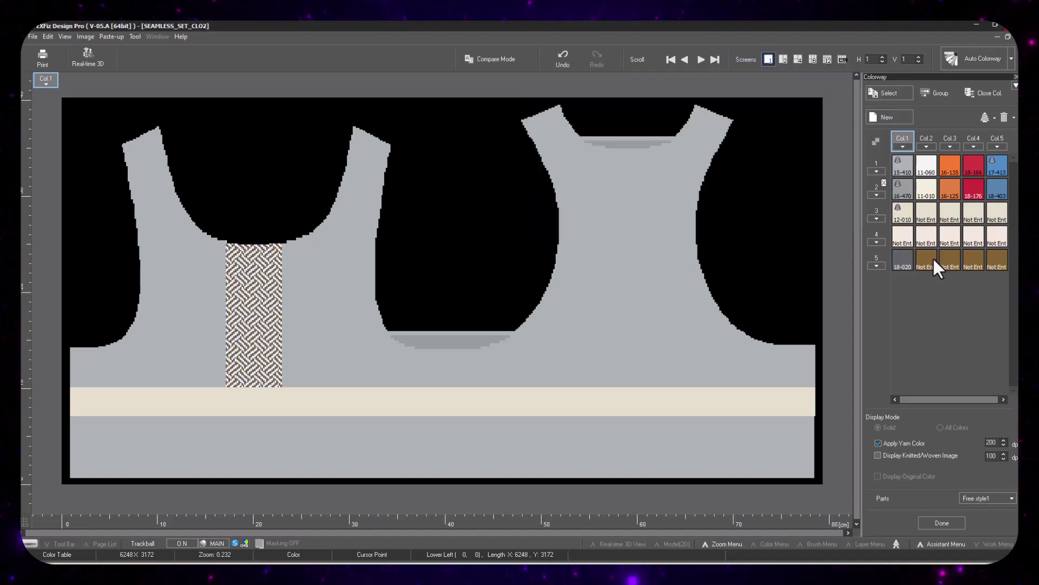
- Set the fifth color of Col.2 to PANTONE 16-4702
{"action": "double_click", "coordinate": [932, 259]}
{"action": "left_click", "coordinate": [712, 236]}
{"action": "left_click", "coordinate": [743, 204]}
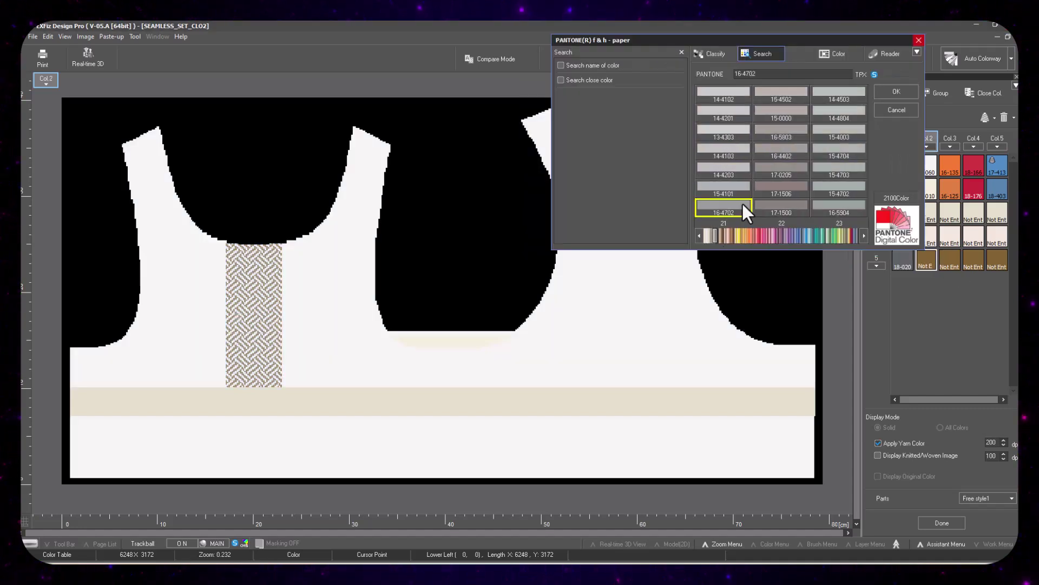
{"action": "left_click", "coordinate": [897, 91]}
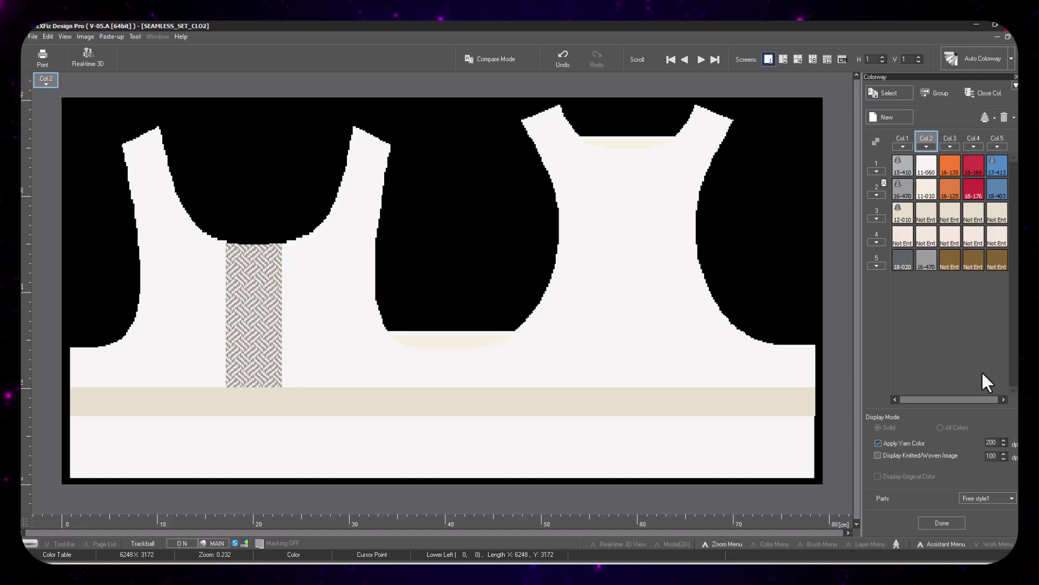
- Set the fifth color of Col.3 to a coral orange PANTONE shade
{"action": "double_click", "coordinate": [949, 261]}
{"action": "left_click", "coordinate": [766, 244]}
{"action": "left_click", "coordinate": [856, 213]}
{"action": "left_click", "coordinate": [913, 98]}
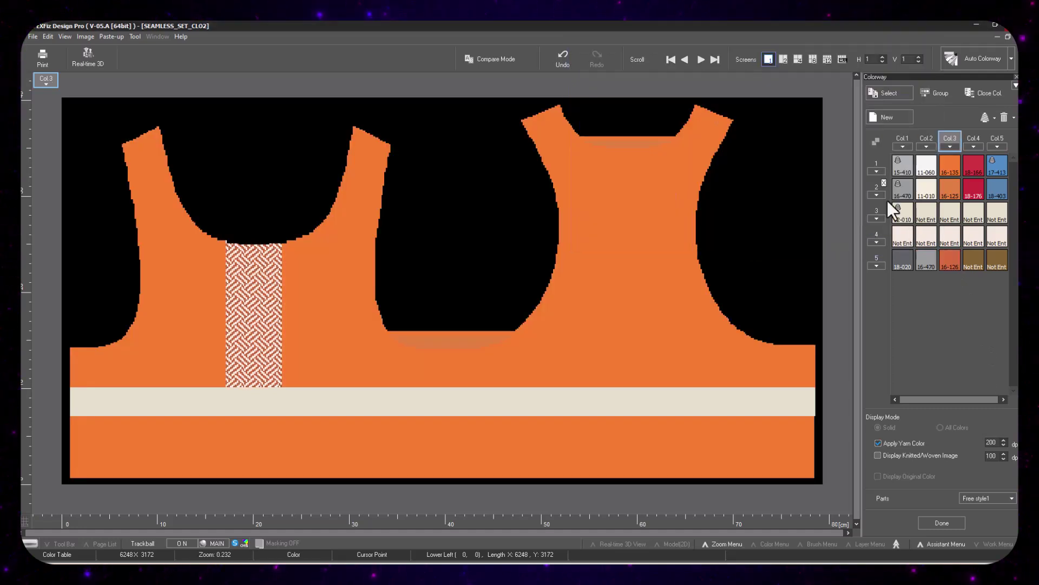
- Set the fifth color of Col.4 to PANTONE 17-1545 and its fourth color to PANTONE 12-0605
{"action": "double_click", "coordinate": [973, 261]}
{"action": "left_click", "coordinate": [795, 243]}
{"action": "left_click", "coordinate": [820, 187]}
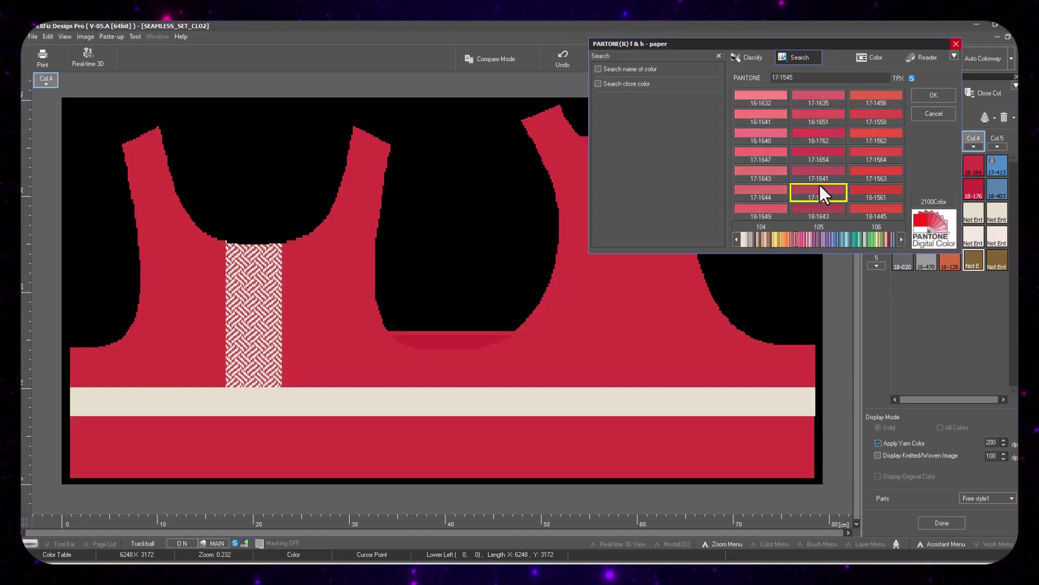
{"action": "left_click", "coordinate": [920, 95]}
{"action": "double_click", "coordinate": [974, 238]}
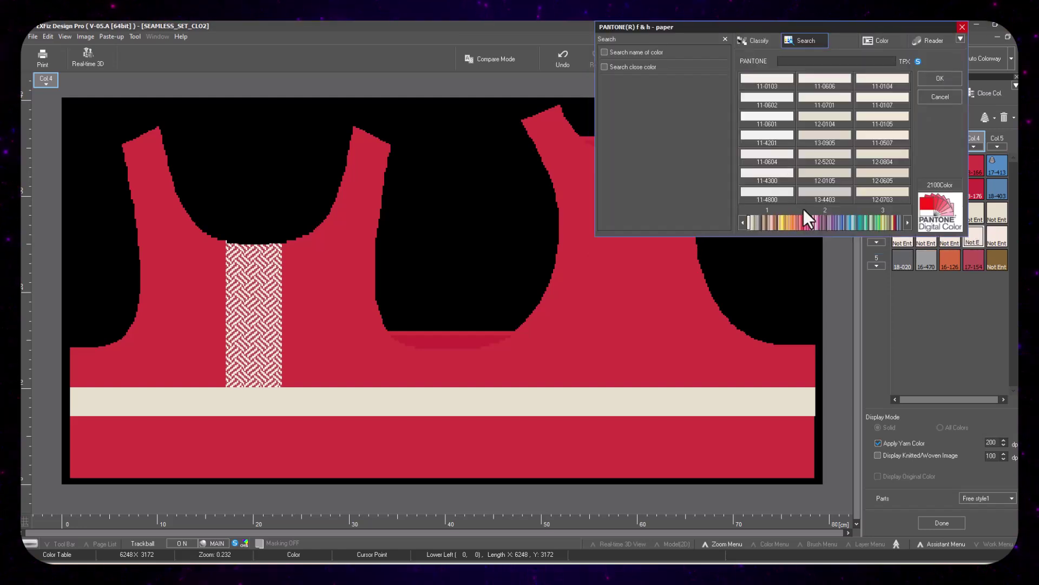
{"action": "left_click", "coordinate": [880, 176]}
{"action": "left_click", "coordinate": [940, 80]}
- Set the fifth color of Col.5 to a medium blue PANTONE shade
{"action": "double_click", "coordinate": [997, 261]}
{"action": "left_click", "coordinate": [870, 240]}
{"action": "left_click", "coordinate": [862, 241]}
{"action": "left_click", "coordinate": [857, 211]}
{"action": "left_click", "coordinate": [898, 174]}
{"action": "left_click", "coordinate": [788, 157]}
{"action": "left_click", "coordinate": [782, 118]}
{"action": "left_click", "coordinate": [957, 97]}
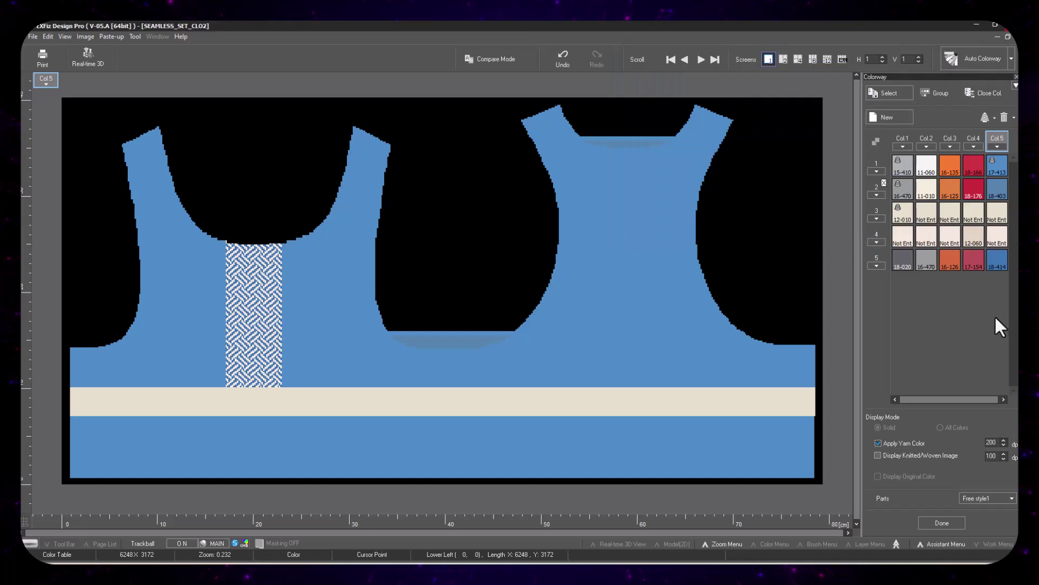
- Assign the yarn to all colors of Col.5, Col.4, Col.3, Col.2 and Col.1, and finish the colorway editing
{"action": "mouse_move", "coordinate": [928, 193]}
{"action": "left_mouse_down"}
{"action": "mouse_move", "coordinate": [933, 220]}
{"action": "mouse_move", "coordinate": [930, 190]}
{"action": "left_mouse_up"}
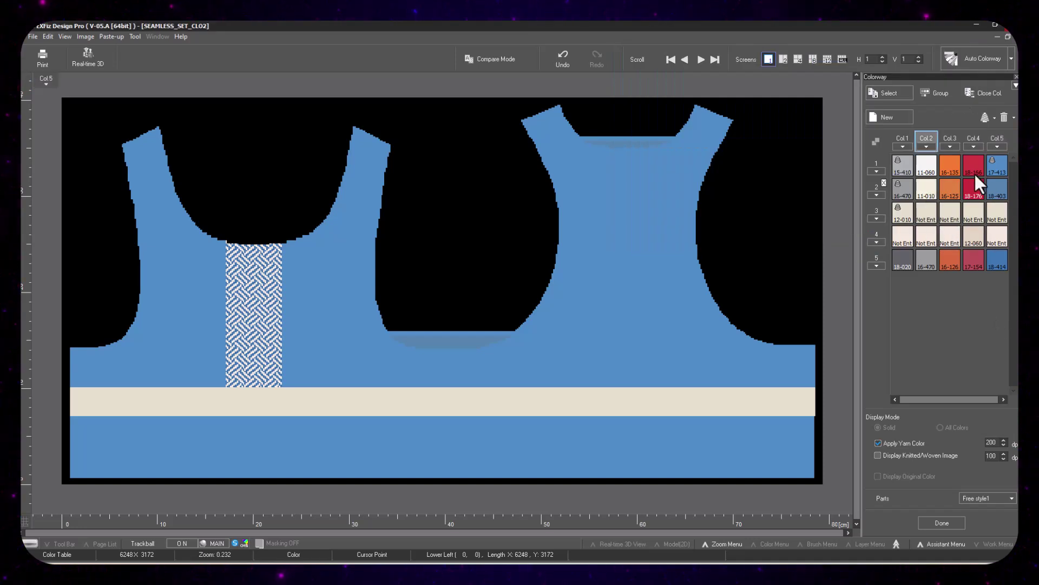
{"action": "left_click", "coordinate": [997, 139]}
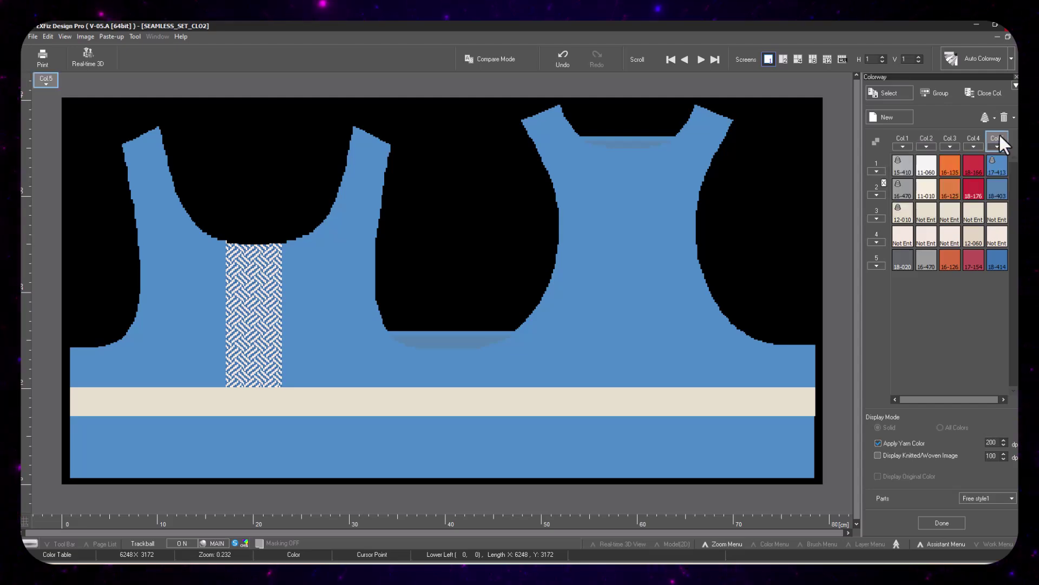
{"action": "left_click", "coordinate": [986, 115]}
{"action": "left_click", "coordinate": [889, 308]}
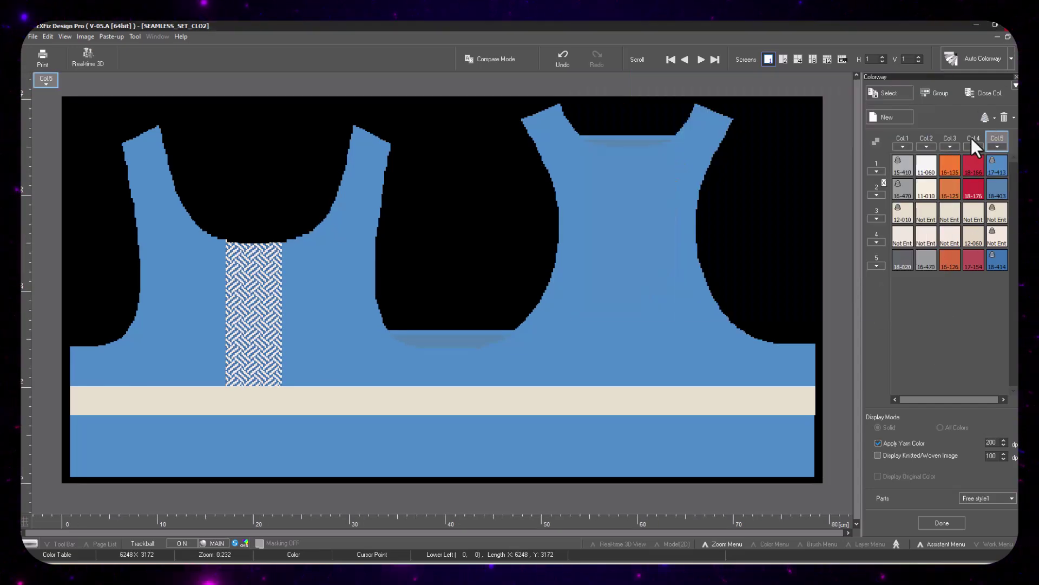
{"action": "left_click", "coordinate": [972, 139]}
{"action": "left_click", "coordinate": [986, 115]}
{"action": "left_click", "coordinate": [878, 308]}
{"action": "left_click", "coordinate": [950, 139]}
{"action": "left_click", "coordinate": [985, 116]}
{"action": "left_click", "coordinate": [877, 308]}
{"action": "left_click", "coordinate": [928, 140]}
{"action": "left_click", "coordinate": [986, 116]}
{"action": "left_click", "coordinate": [878, 307]}
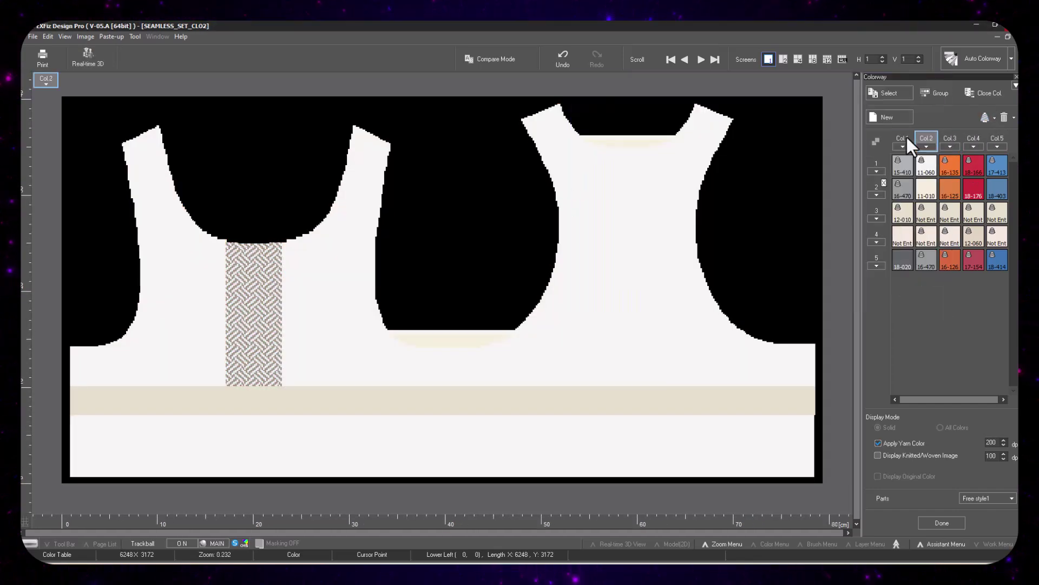
{"action": "left_click", "coordinate": [905, 139]}
{"action": "left_click", "coordinate": [986, 116]}
{"action": "left_click", "coordinate": [918, 307]}
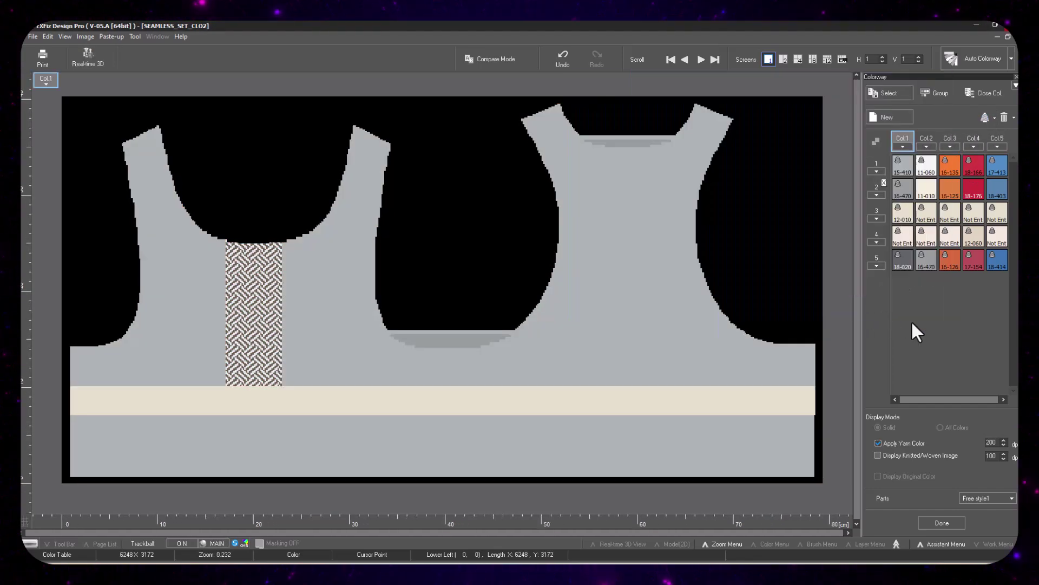
{"action": "left_click", "coordinate": [937, 522]}
- Open the set in the 3D Mapping Editor and examine the herringbone panel and band on the avatar's top
{"action": "left_click", "coordinate": [953, 438]}
{"action": "scroll", "coordinate": [535, 370], "scroll_direction": "up", "scroll_amount": 5}
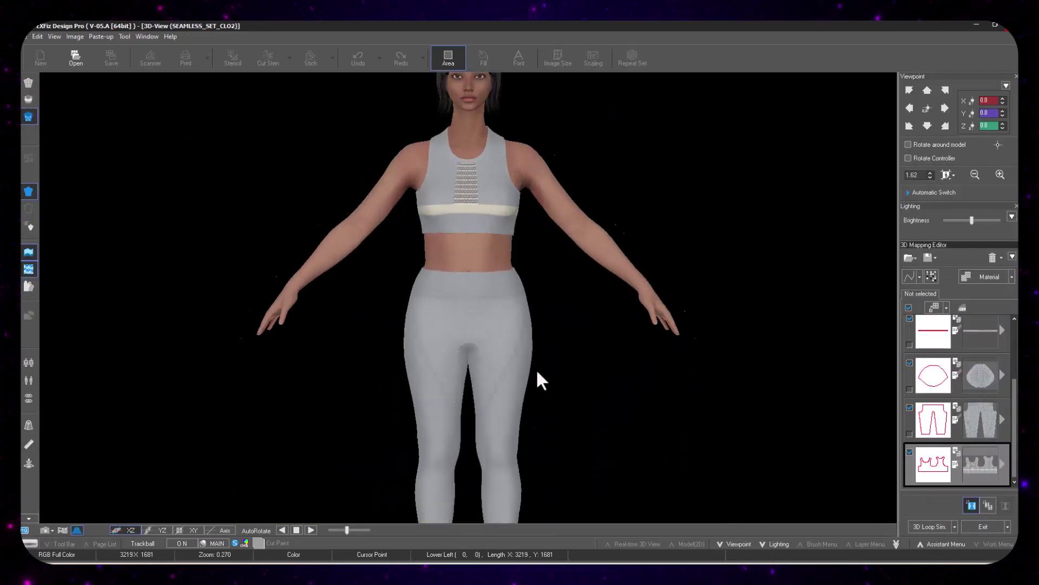
{"action": "scroll", "coordinate": [617, 448], "scroll_direction": "down", "scroll_amount": 2}
{"action": "scroll", "coordinate": [642, 369], "scroll_direction": "up", "scroll_amount": 2}
{"action": "left_click_drag", "start_coordinate": [626, 359], "coordinate": [594, 525]}
{"action": "scroll", "coordinate": [734, 406], "scroll_direction": "down", "scroll_amount": 2}
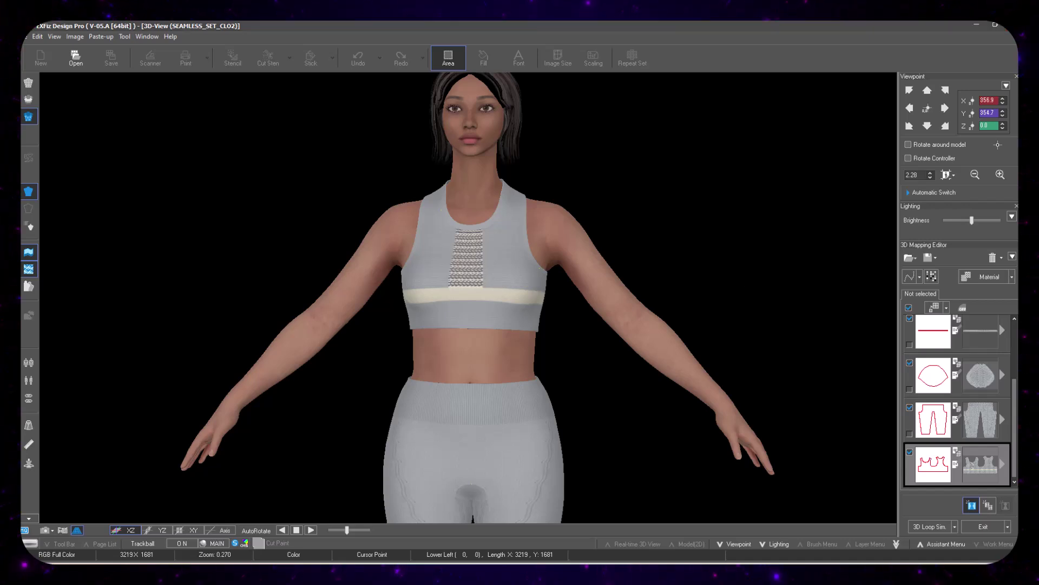
- Export the grey colorway as glTF Text named SEAMLESS_SET_CLO2 to the SHIMA FBX folder, with PNG materials and extensions included
{"action": "left_click", "coordinate": [935, 257]}
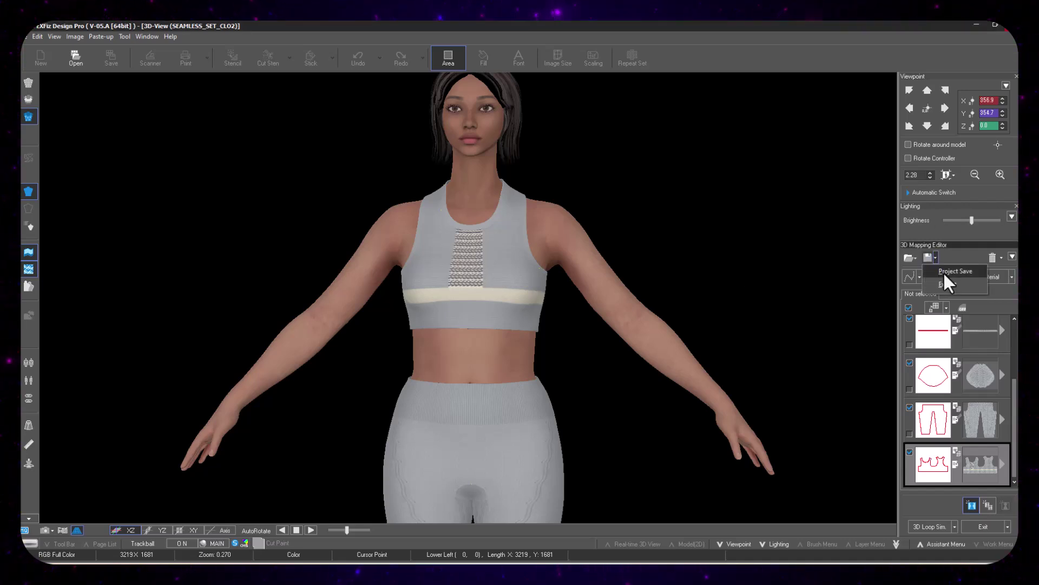
{"action": "left_click", "coordinate": [947, 285]}
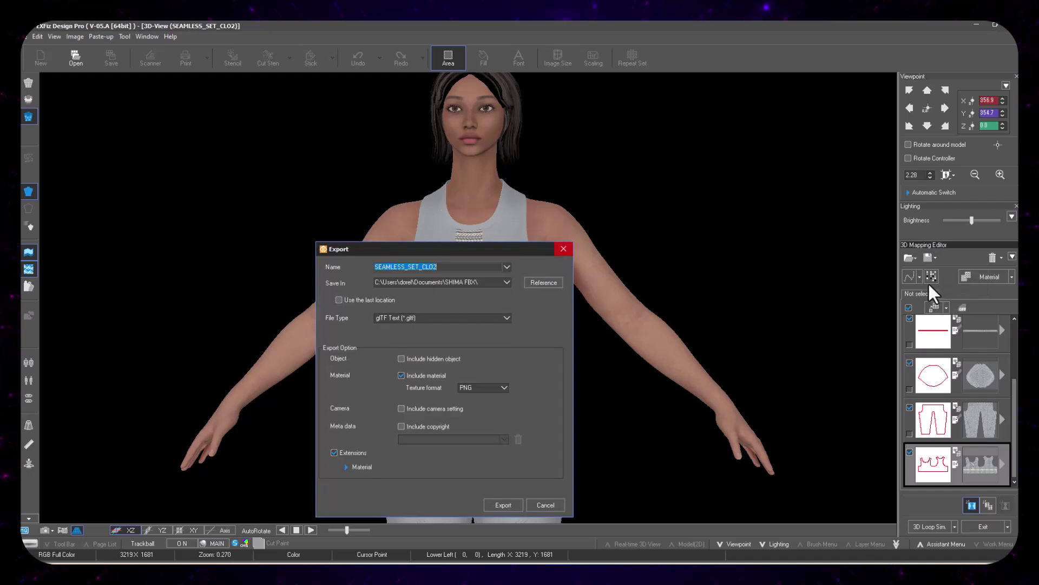
{"action": "left_click", "coordinate": [476, 283]}
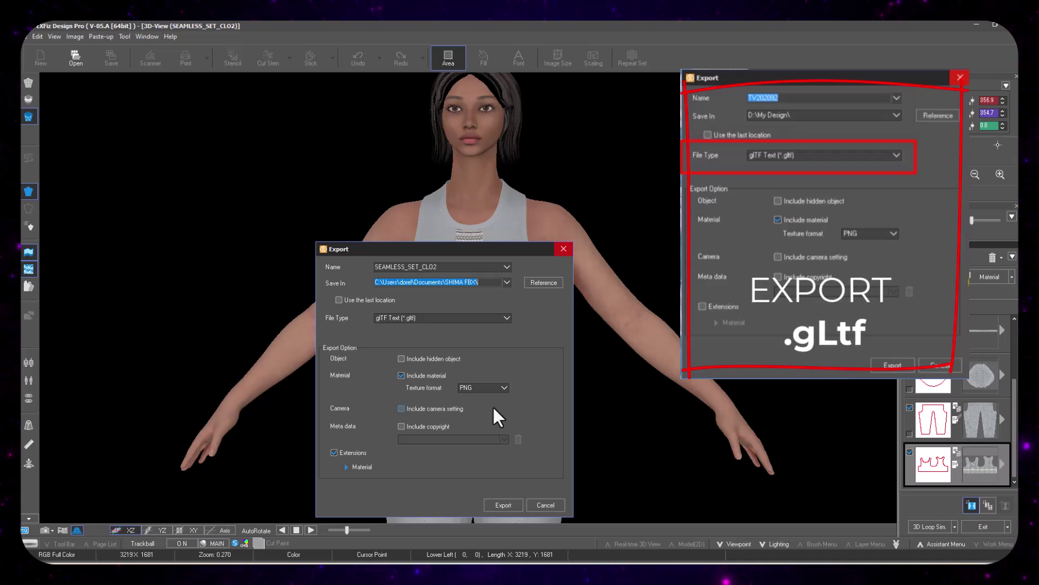
{"action": "left_click", "coordinate": [503, 505]}
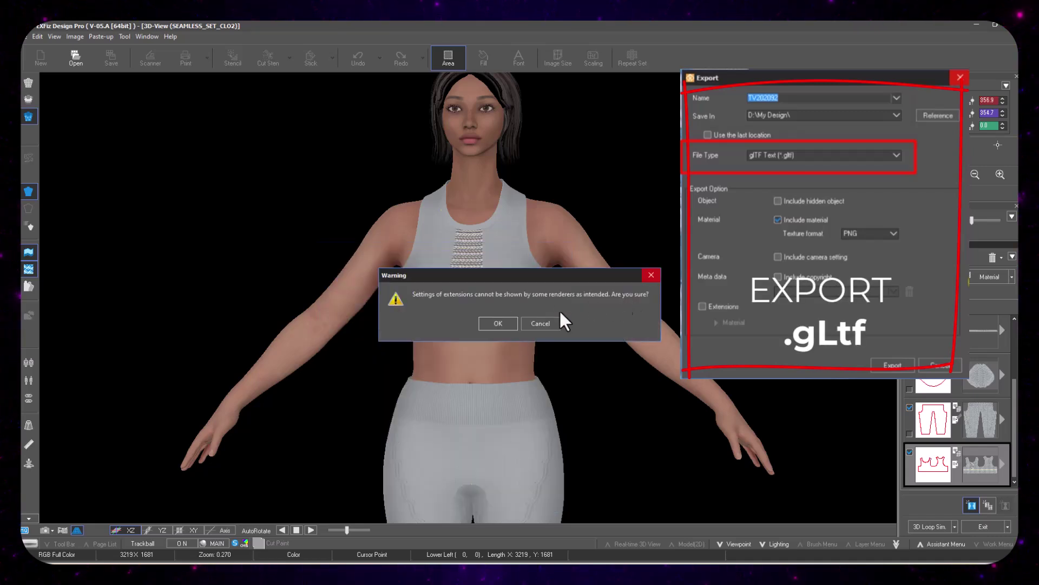
{"action": "left_click", "coordinate": [509, 323]}
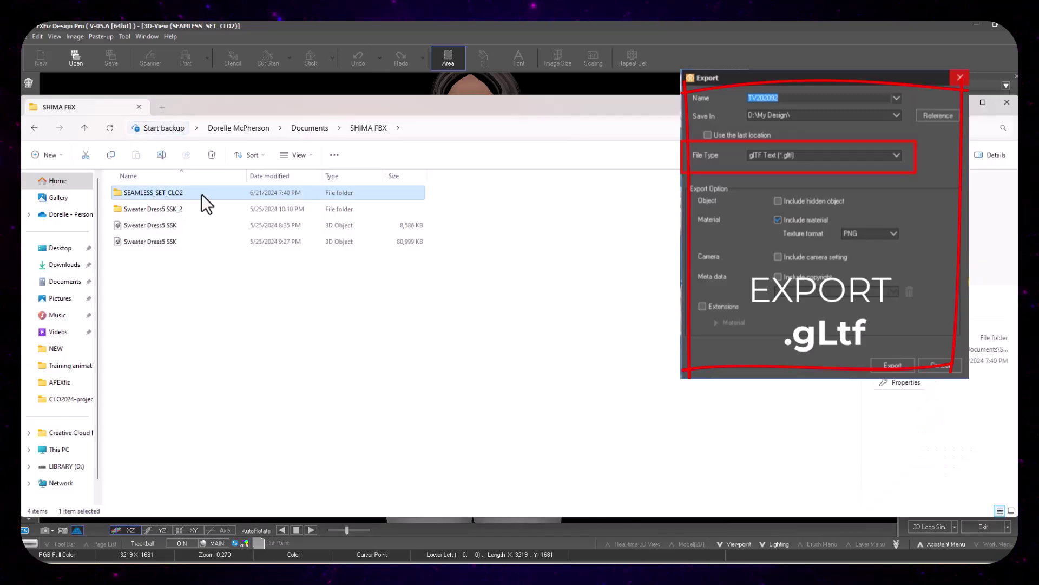
- Open the exported SEAMLESS_SET_CLO2 folder and change the file view to examine the exported texture images
{"action": "double_click", "coordinate": [201, 195]}
{"action": "left_click", "coordinate": [298, 155]}
{"action": "left_click", "coordinate": [301, 184]}
{"action": "key", "text": "alt+d"}
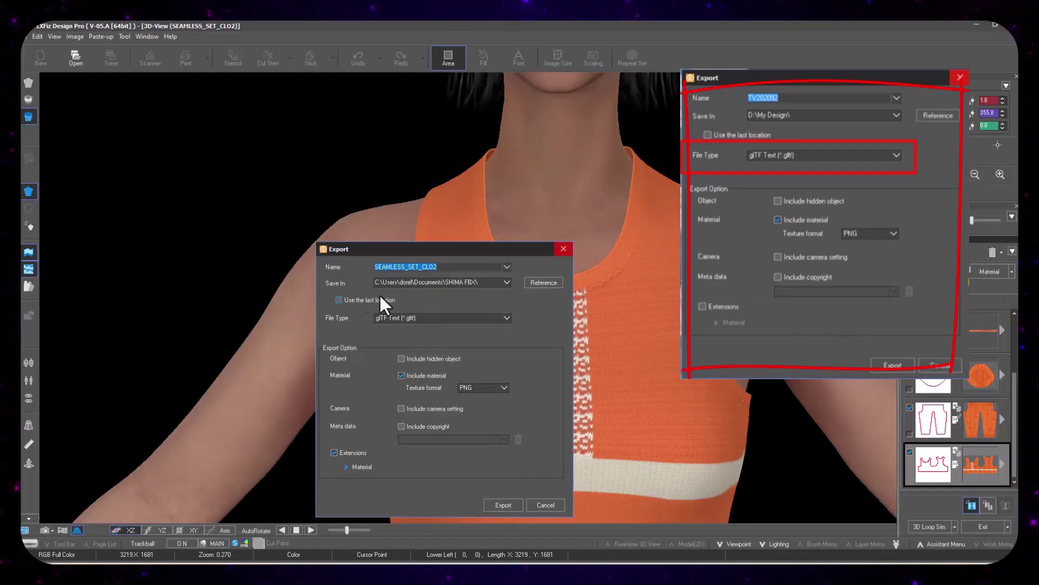
- Export the orange colorway as glTF Text named SEAMLESS_SET_CLO21 to the SHIMA FBX folder, with PNG materials and extensions included
{"action": "left_click", "coordinate": [346, 466]}
{"action": "left_click", "coordinate": [345, 466]}
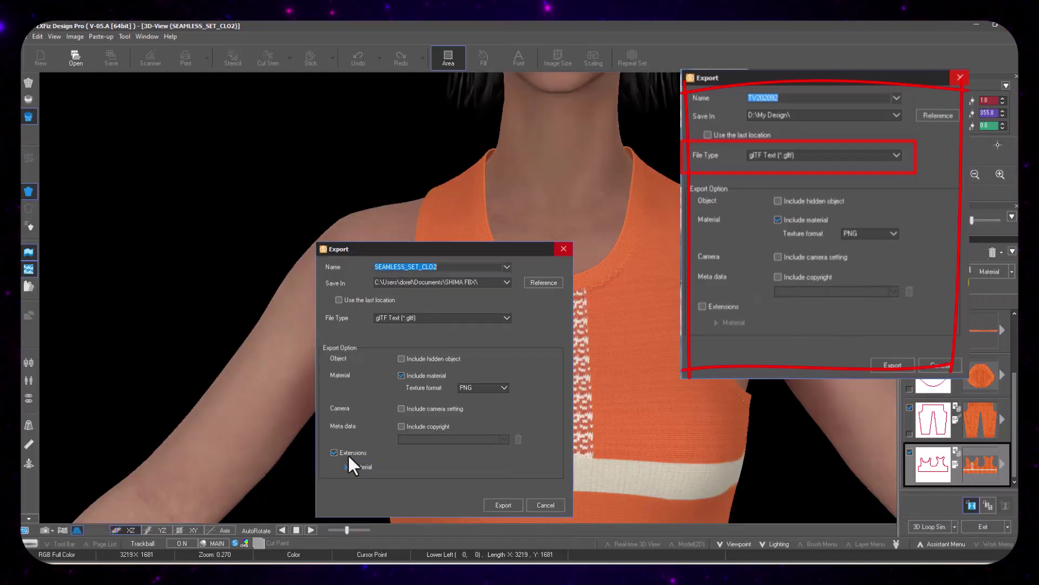
{"action": "type", "text": ".1"}
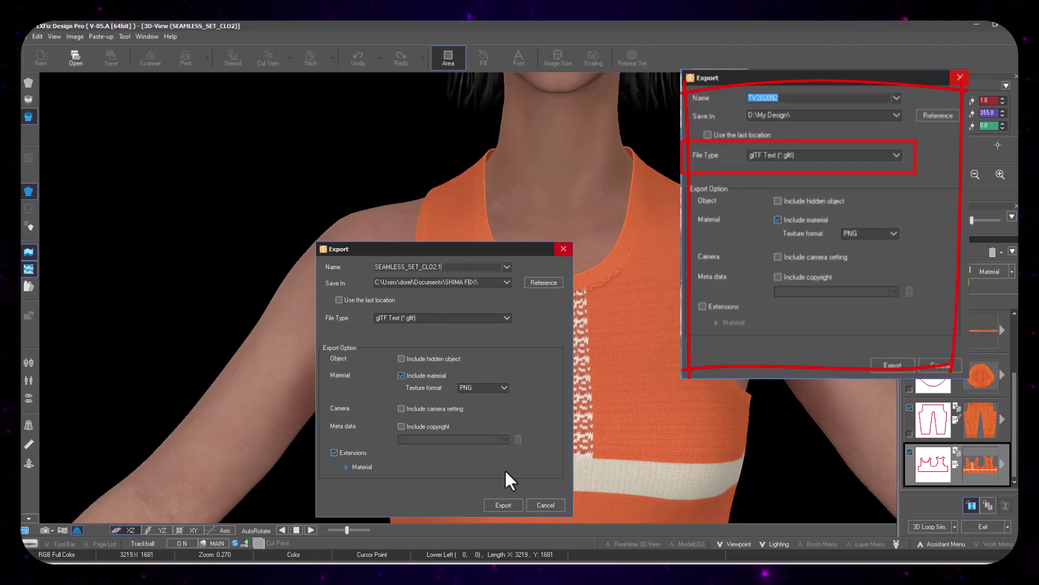
{"action": "left_click", "coordinate": [503, 505]}
{"action": "left_click", "coordinate": [519, 323]}
{"action": "left_click", "coordinate": [447, 268]}
{"action": "key", "text": "Left"}
{"action": "key", "text": "BackSpace"}
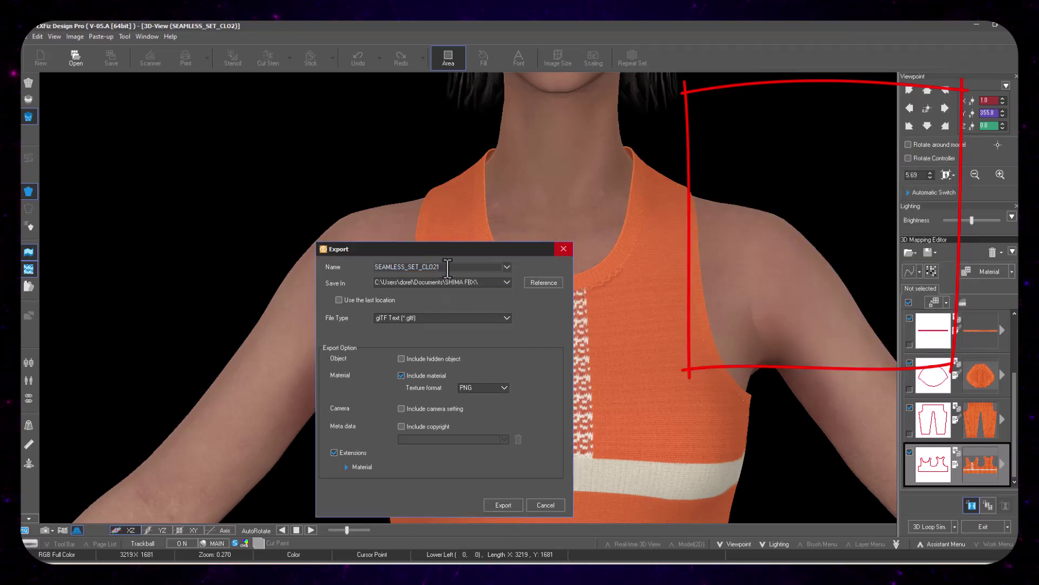
{"action": "left_click", "coordinate": [504, 505]}
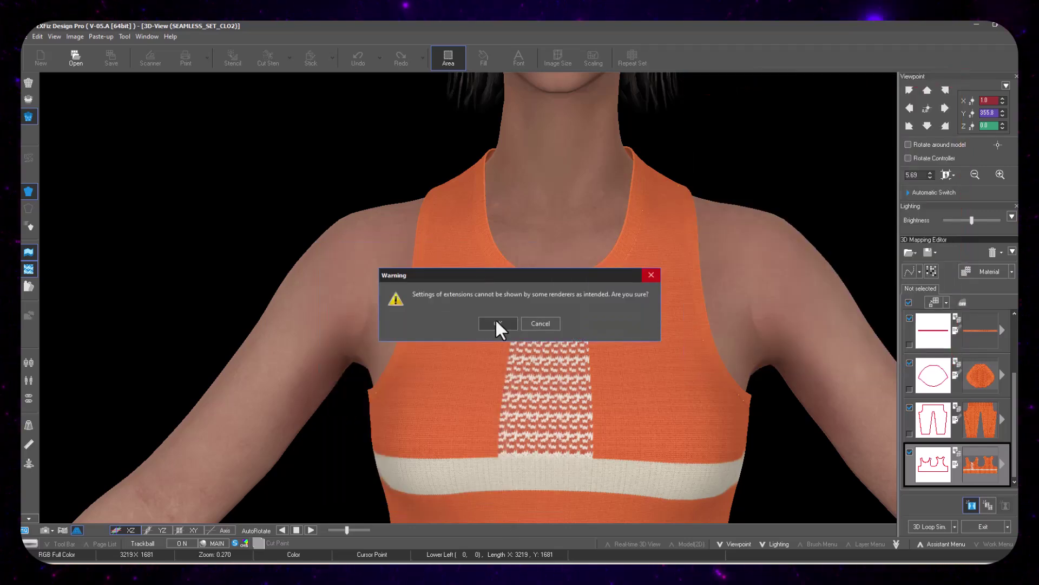
{"action": "left_click", "coordinate": [495, 324]}
- Switch to CLO and place the SEAMLESS_SET_CLO2-Image15 graphic on the top's 2D pattern
{"action": "mouse_move", "coordinate": [535, 577]}
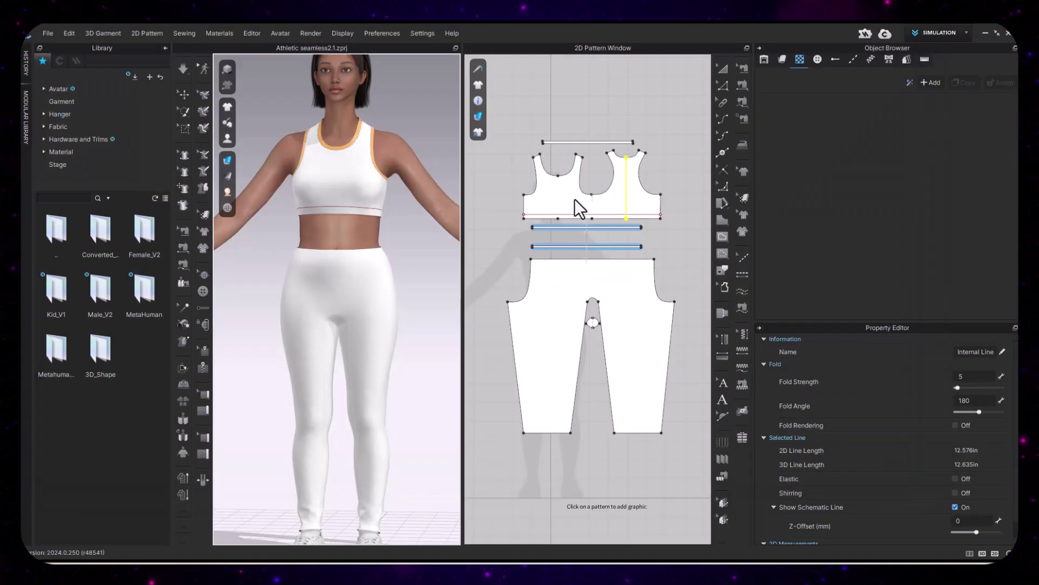
{"action": "left_click", "coordinate": [607, 205]}
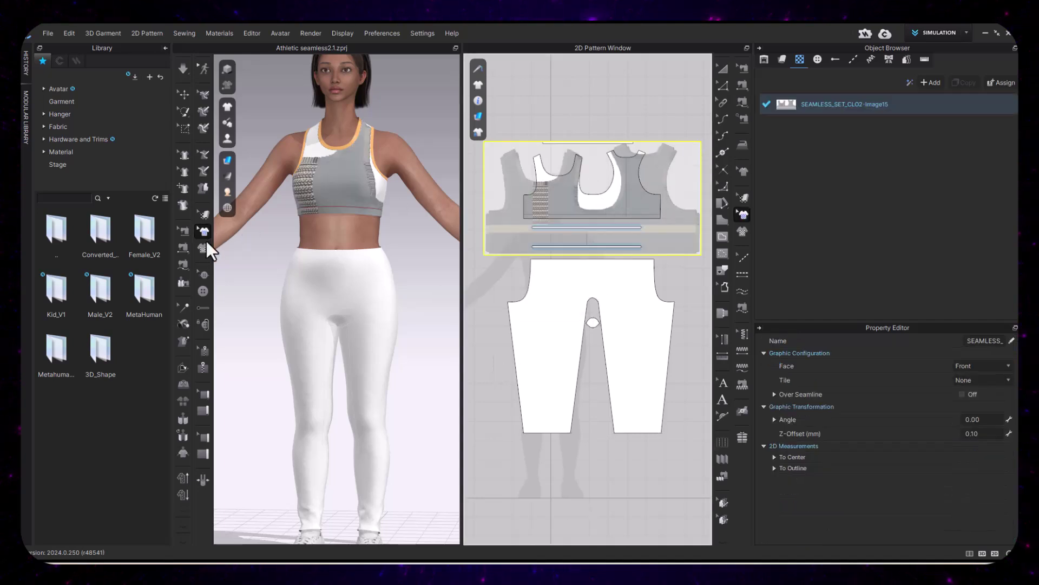
{"action": "left_click", "coordinate": [566, 202]}
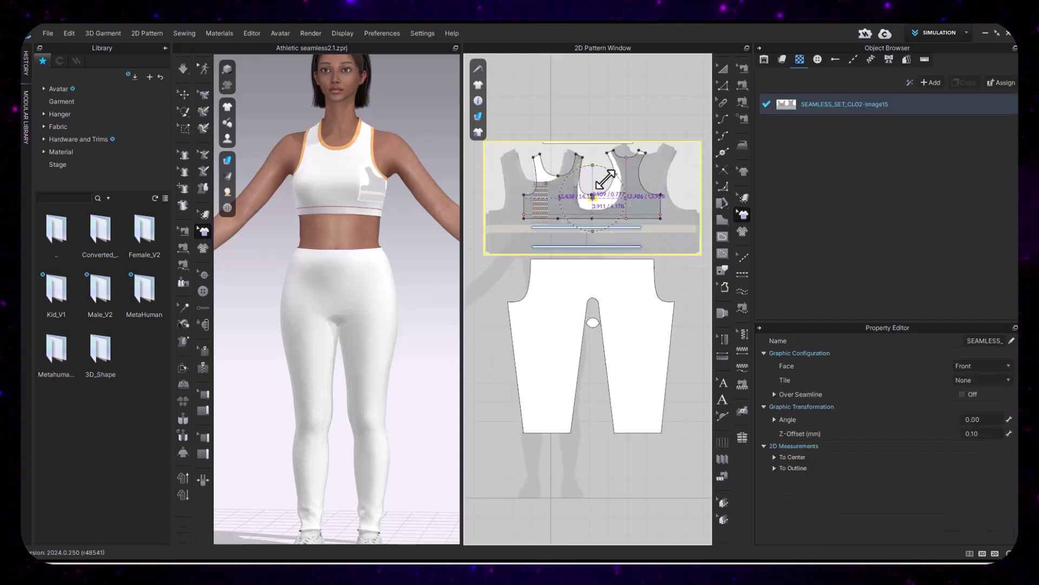
- Scale and move the Image15 graphic until its front, back and neckline match the outline of the top's pattern
{"action": "scroll", "coordinate": [628, 227], "scroll_direction": "up", "scroll_amount": 5}
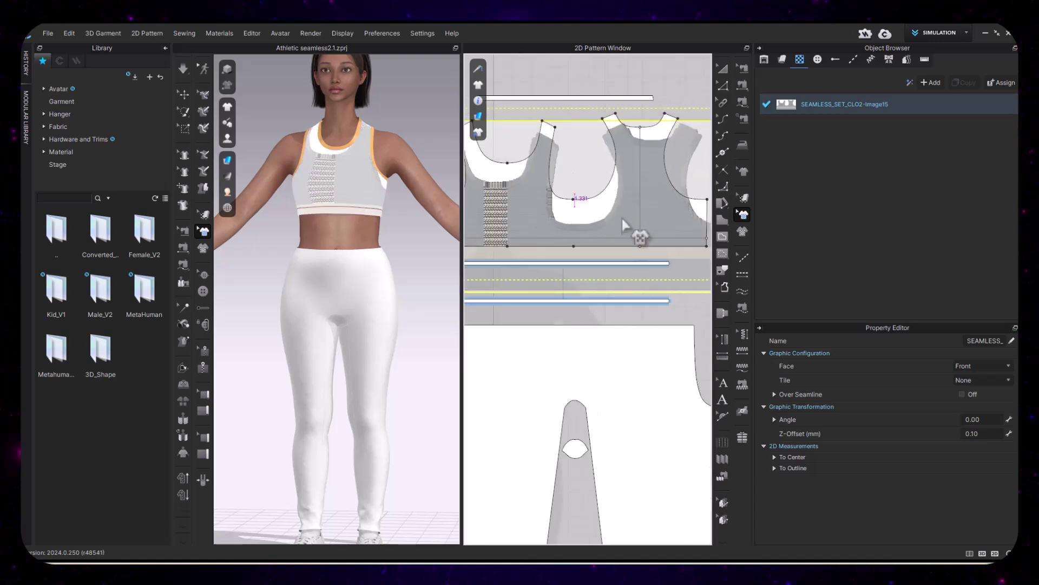
{"action": "left_click_drag", "start_coordinate": [617, 216], "coordinate": [612, 216]}
{"action": "left_click_drag", "start_coordinate": [595, 173], "coordinate": [640, 184]}
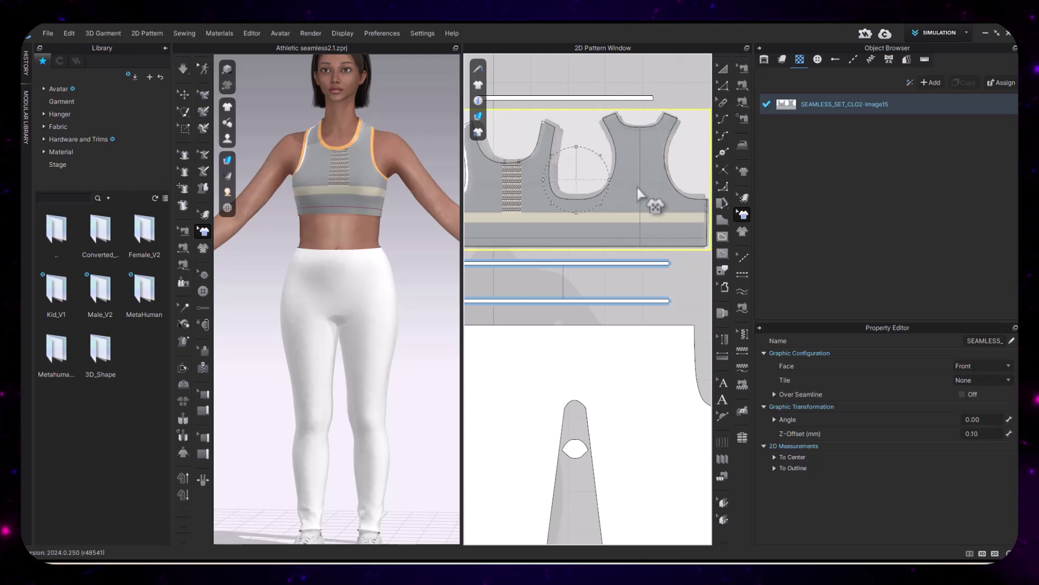
{"action": "scroll", "coordinate": [395, 215], "scroll_direction": "up", "scroll_amount": 3}
{"action": "left_click_drag", "start_coordinate": [462, 260], "coordinate": [371, 260]}
{"action": "left_click_drag", "start_coordinate": [567, 219], "coordinate": [620, 355]}
{"action": "left_click_drag", "start_coordinate": [507, 346], "coordinate": [500, 348]}
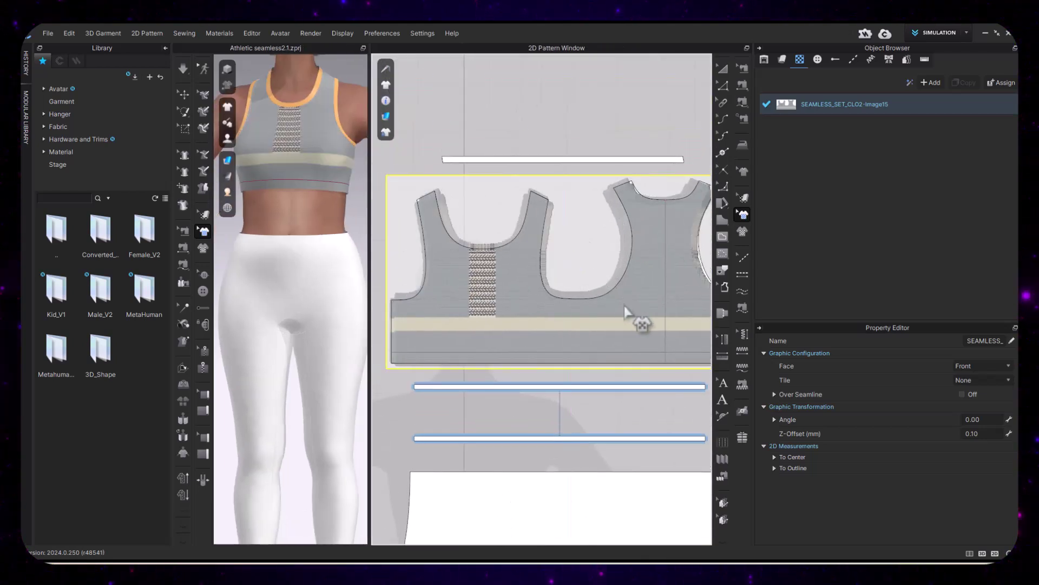
{"action": "left_click_drag", "start_coordinate": [598, 248], "coordinate": [650, 285]}
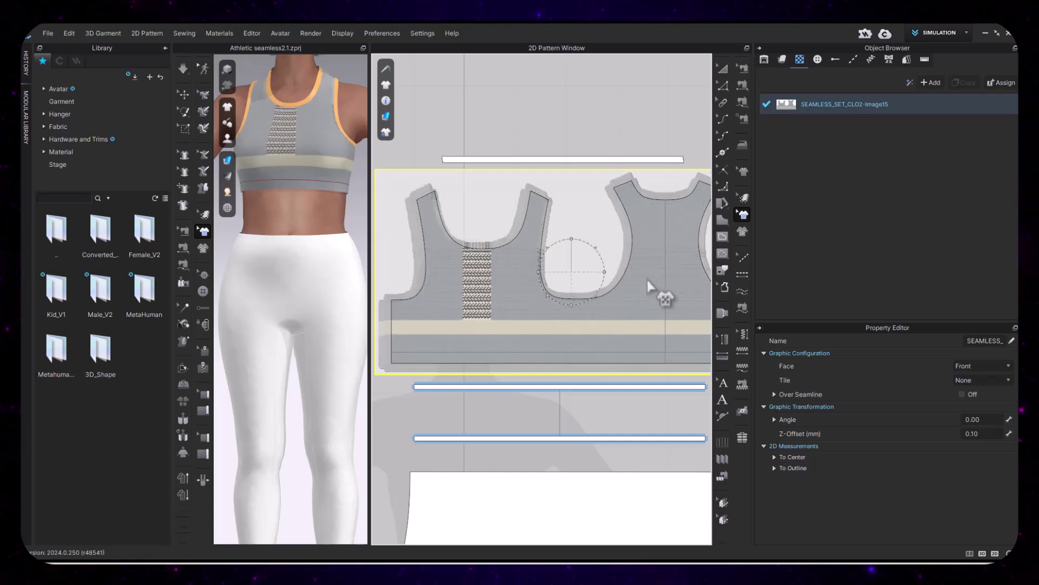
{"action": "left_click_drag", "start_coordinate": [607, 347], "coordinate": [613, 345]}
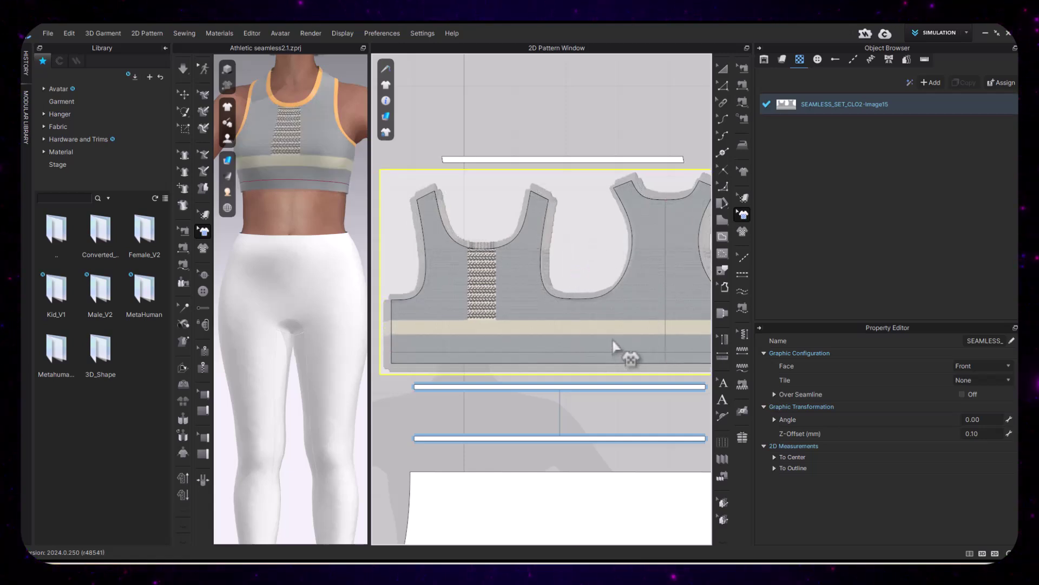
{"action": "scroll", "coordinate": [343, 185], "scroll_direction": "up", "scroll_amount": 3}
{"action": "left_click_drag", "start_coordinate": [344, 185], "coordinate": [810, 405]}
{"action": "scroll", "coordinate": [321, 295], "scroll_direction": "up", "scroll_amount": 5}
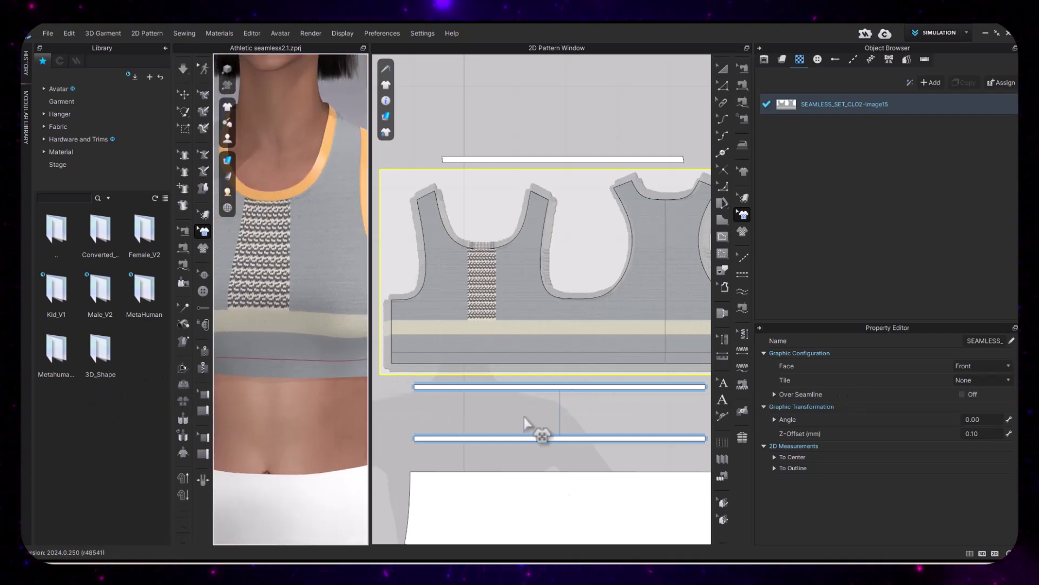
- Add the SEAMLESS_SET_CLO2-Image17 graphic to the leggings pattern and scale it to cover the whole piece
{"action": "left_click", "coordinate": [598, 456]}
{"action": "scroll", "coordinate": [601, 452], "scroll_direction": "up", "scroll_amount": 3}
{"action": "left_click_drag", "start_coordinate": [602, 451], "coordinate": [590, 253]}
{"action": "scroll", "coordinate": [628, 243], "scroll_direction": "down", "scroll_amount": 4}
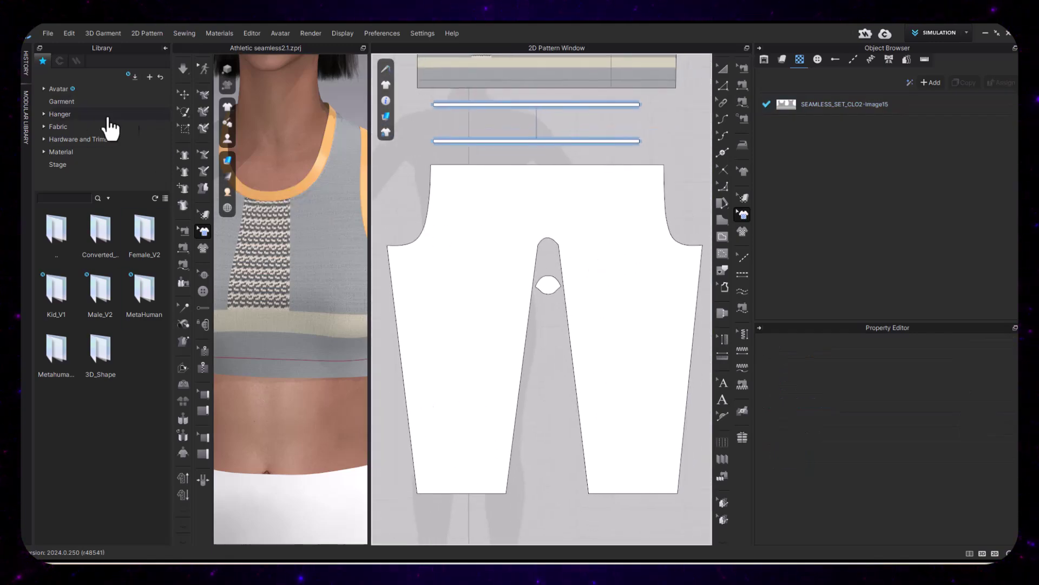
{"action": "left_click", "coordinate": [203, 248]}
{"action": "double_click", "coordinate": [147, 266]}
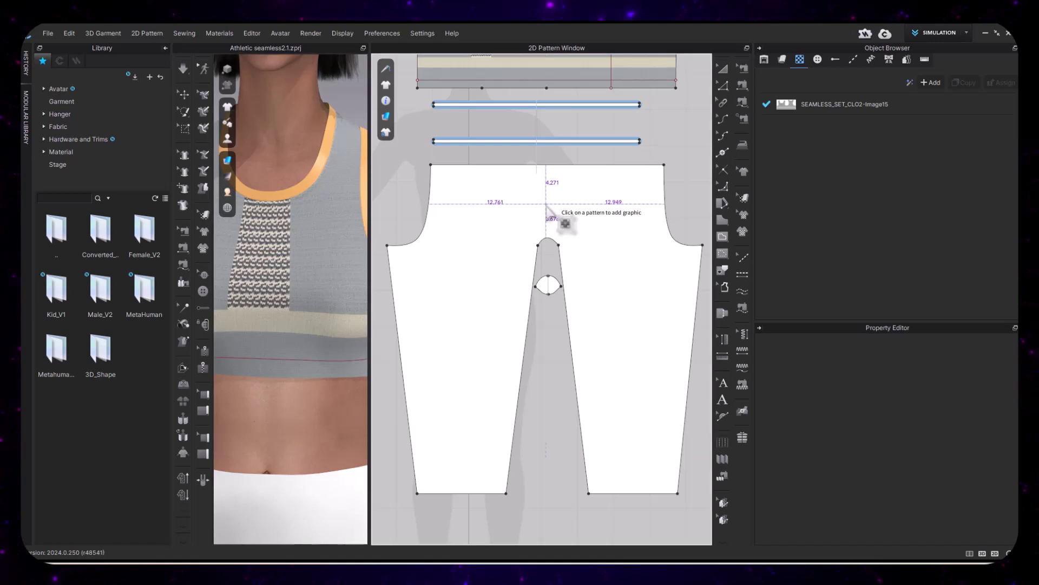
{"action": "left_click", "coordinate": [547, 204]}
{"action": "left_click", "coordinate": [496, 366]}
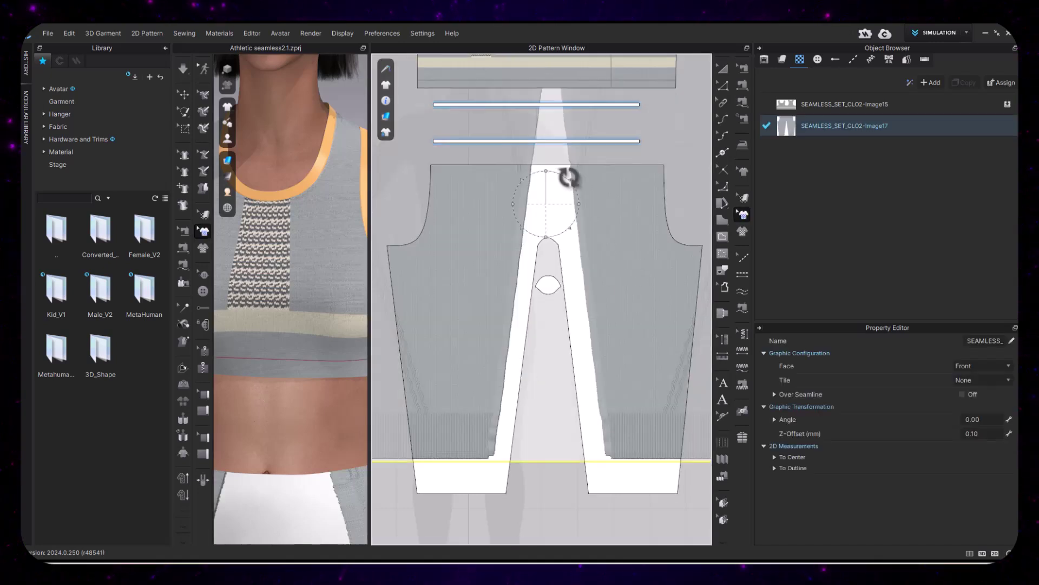
{"action": "left_click_drag", "start_coordinate": [563, 184], "coordinate": [599, 352]}
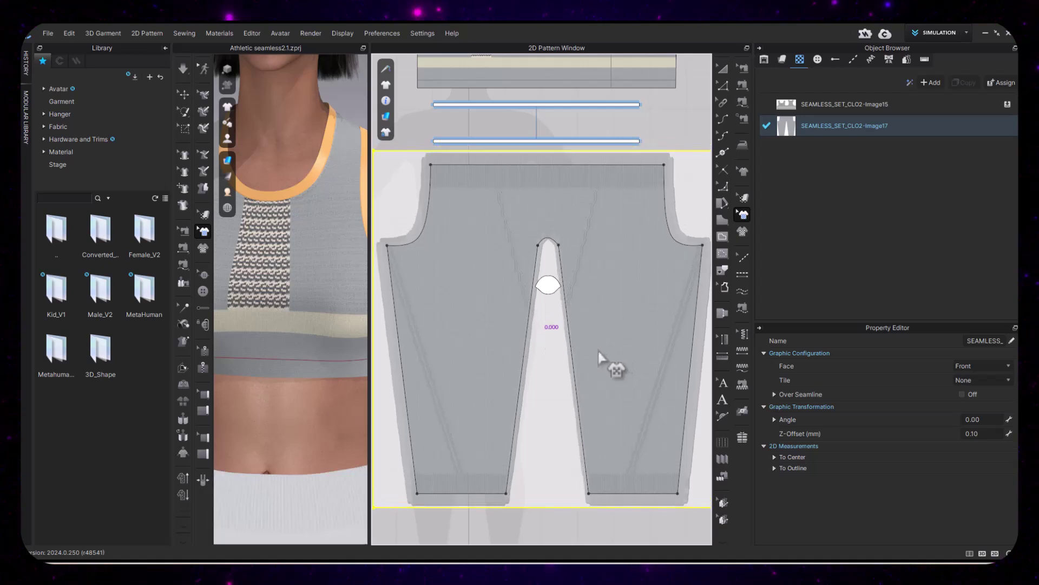
- Move the small gusset pattern from between the legs to the open area beside the two narrow bands
{"action": "left_click_drag", "start_coordinate": [301, 450], "coordinate": [320, 115]}
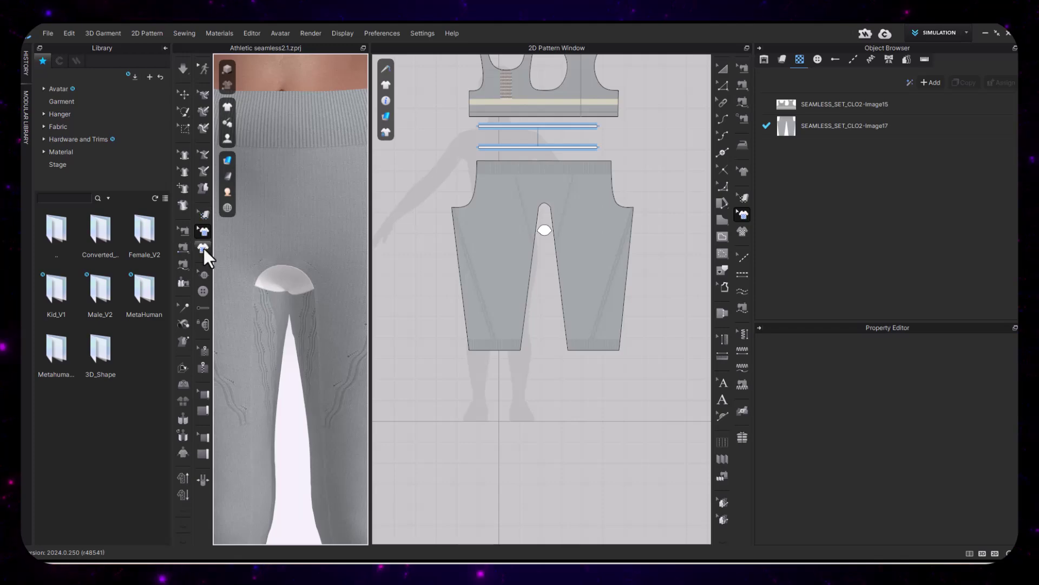
{"action": "left_click", "coordinate": [183, 94]}
{"action": "left_click_drag", "start_coordinate": [543, 233], "coordinate": [633, 148]}
{"action": "left_click", "coordinate": [668, 177]}
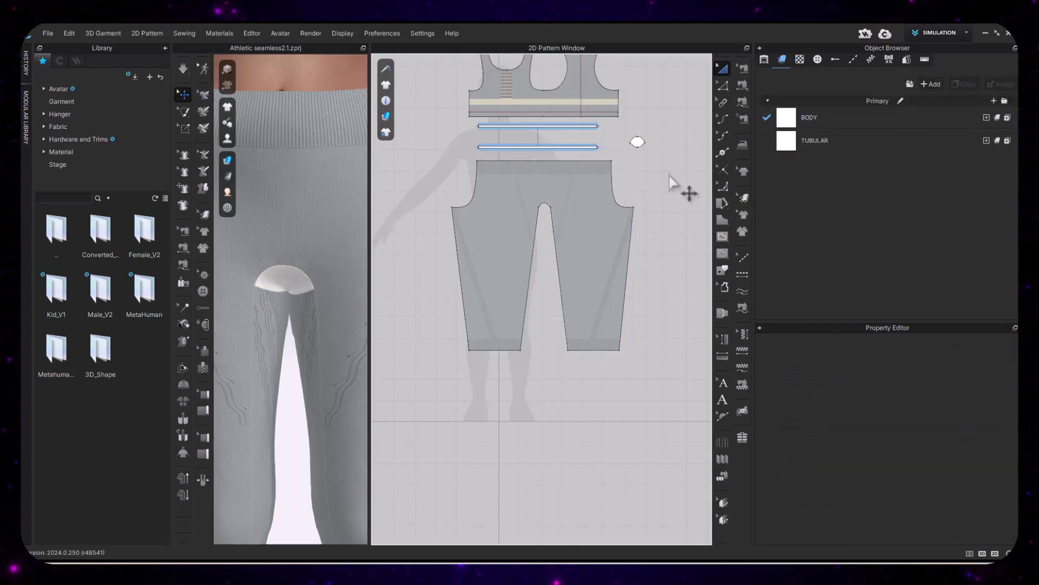
- Add the SEAMLESS_SET_CLO2-Image19 graphic to the gusset pattern and scale it to fit around the piece
{"action": "scroll", "coordinate": [669, 177], "scroll_direction": "down", "scroll_amount": 3}
{"action": "left_click", "coordinate": [203, 248]}
{"action": "double_click", "coordinate": [262, 259]}
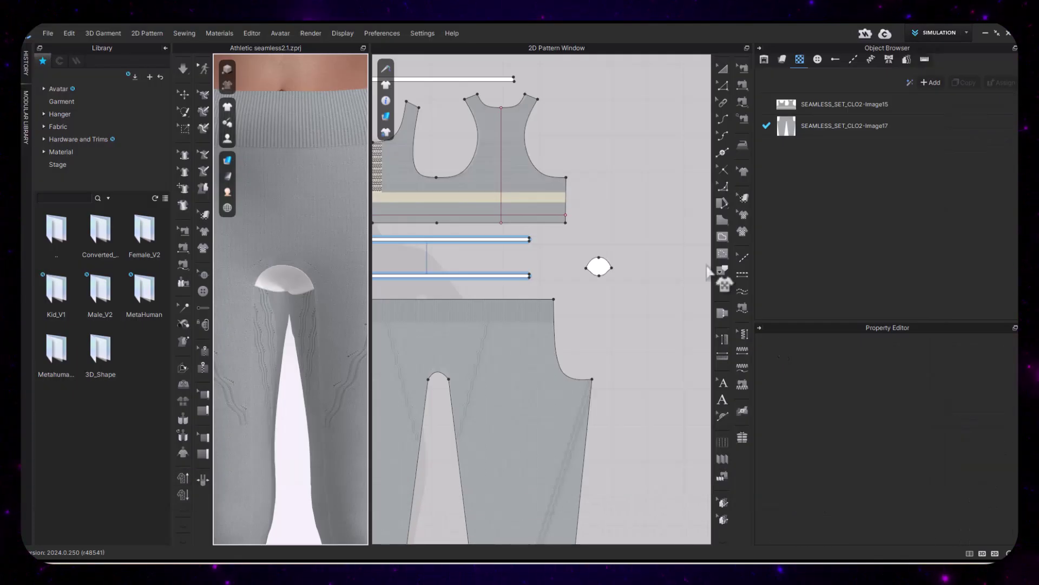
{"action": "left_click", "coordinate": [600, 273]}
{"action": "left_click", "coordinate": [494, 371]}
{"action": "scroll", "coordinate": [642, 255], "scroll_direction": "up", "scroll_amount": 4}
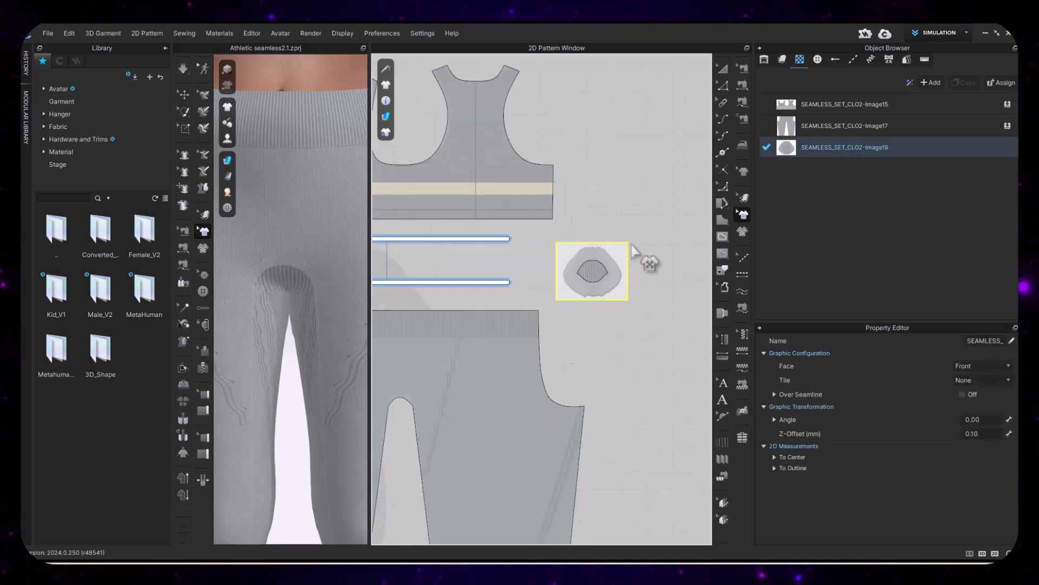
{"action": "left_click_drag", "start_coordinate": [568, 284], "coordinate": [562, 303]}
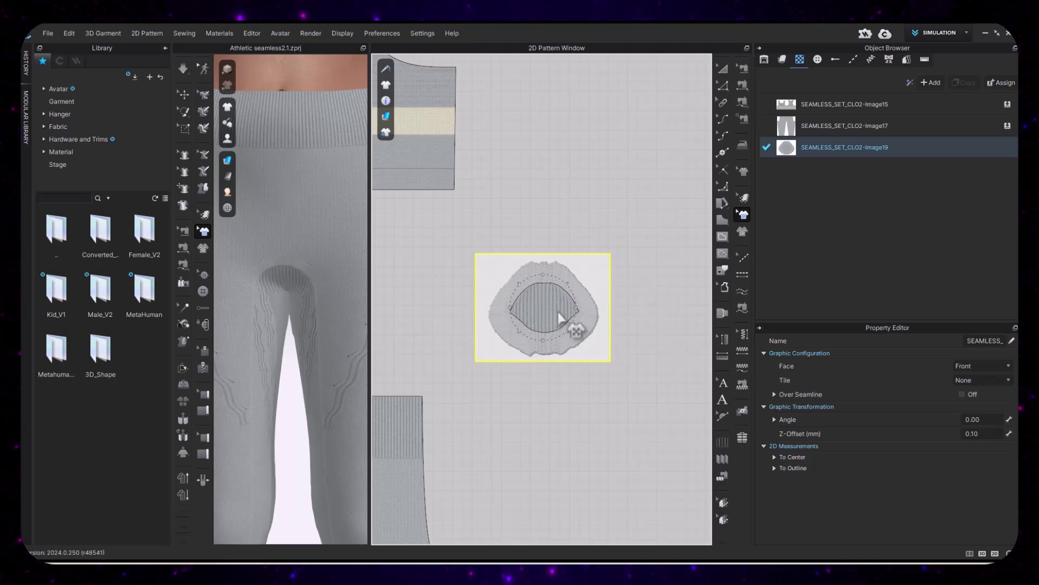
{"action": "left_click", "coordinate": [632, 282]}
- Move the neck band farther above the top's pattern and spread the two armhole bands out to either side
{"action": "scroll", "coordinate": [328, 287], "scroll_direction": "down", "scroll_amount": 5}
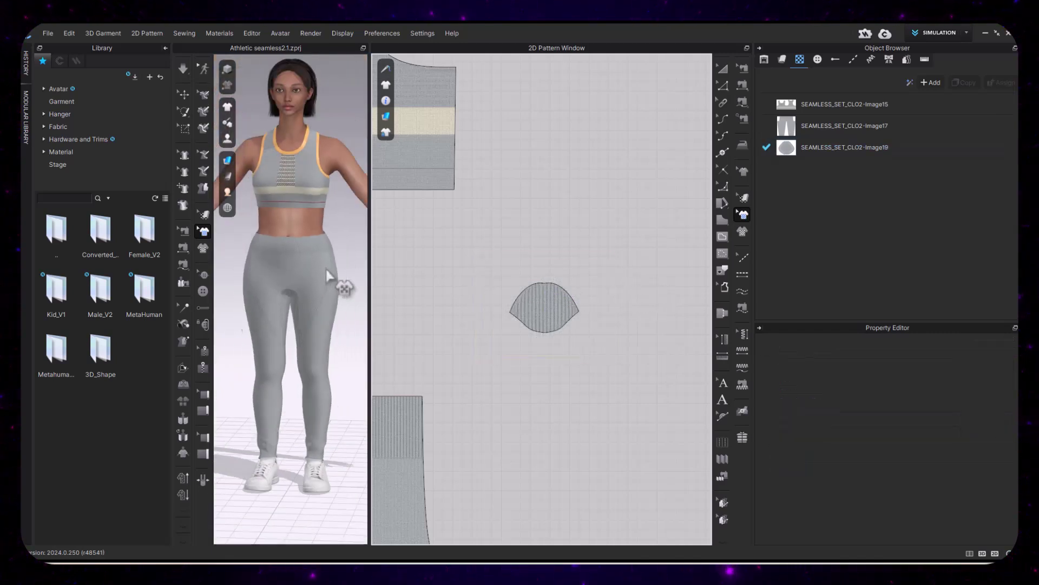
{"action": "left_click_drag", "start_coordinate": [482, 179], "coordinate": [620, 269]}
{"action": "scroll", "coordinate": [590, 255], "scroll_direction": "down", "scroll_amount": 3}
{"action": "scroll", "coordinate": [585, 266], "scroll_direction": "down", "scroll_amount": 3}
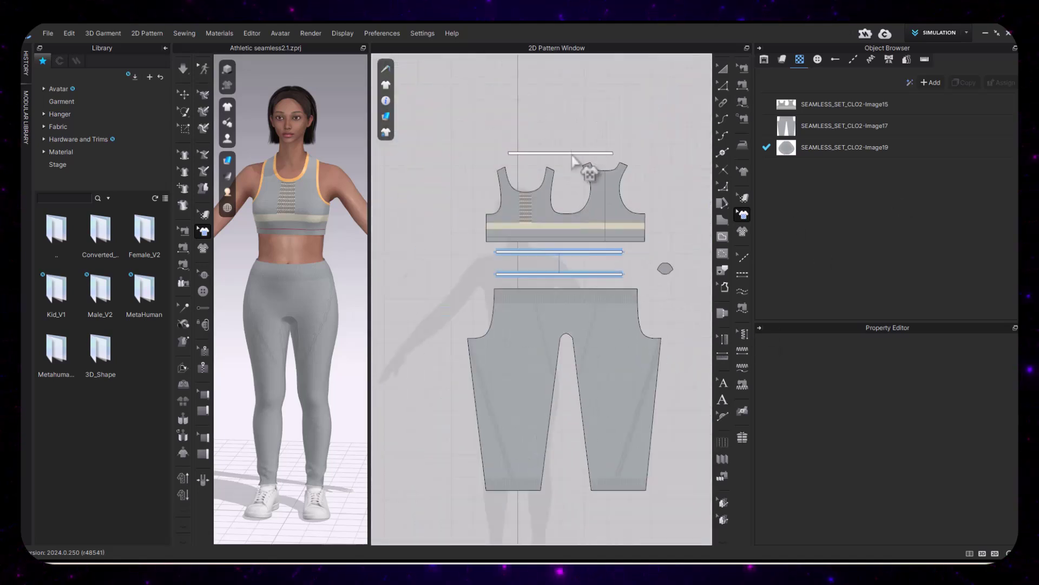
{"action": "left_click", "coordinate": [181, 97]}
{"action": "left_click_drag", "start_coordinate": [548, 153], "coordinate": [552, 93]}
{"action": "left_click_drag", "start_coordinate": [577, 252], "coordinate": [412, 172]}
{"action": "left_click", "coordinate": [590, 274]}
{"action": "left_click_drag", "start_coordinate": [589, 274], "coordinate": [683, 236]}
{"action": "left_click", "coordinate": [680, 283]}
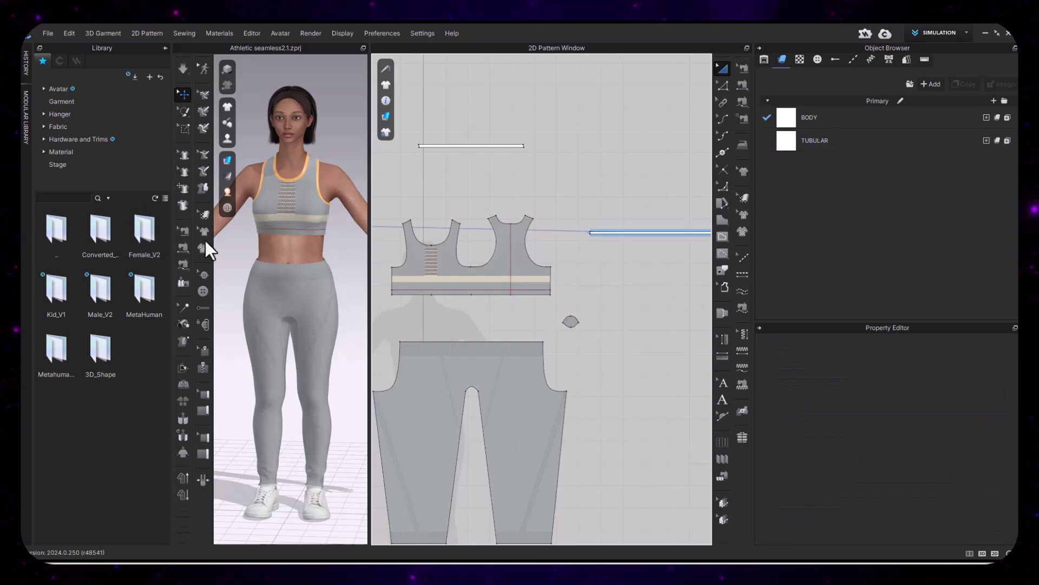
- Add the SEAMLESS_SET_CLO2-Image23 graphic to the neck band above the top and scale it down to the band
{"action": "left_click", "coordinate": [202, 245]}
{"action": "left_click", "coordinate": [513, 291]}
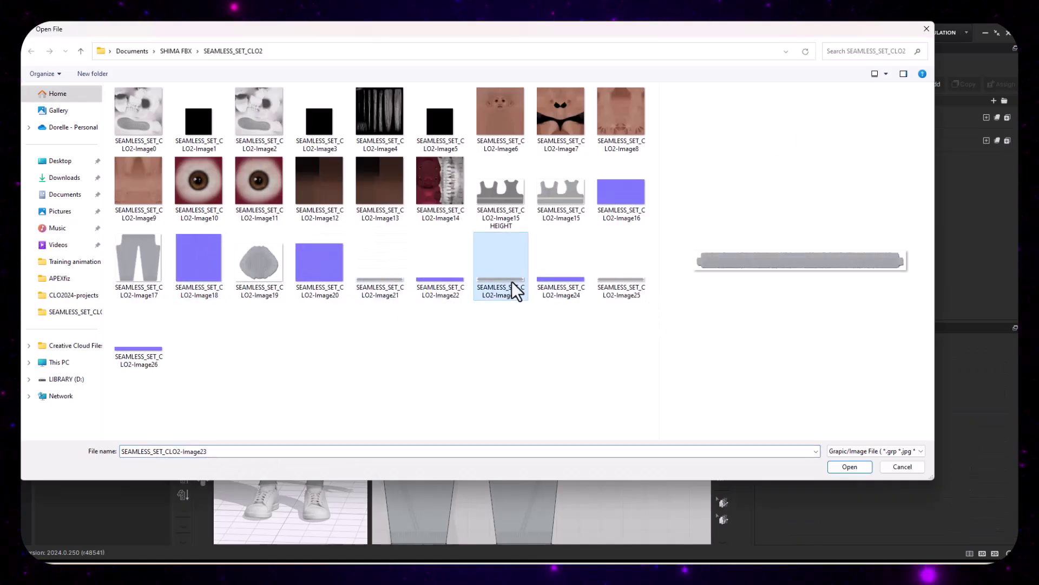
{"action": "left_click", "coordinate": [851, 467]}
{"action": "left_click", "coordinate": [481, 155]}
{"action": "left_click", "coordinate": [490, 364]}
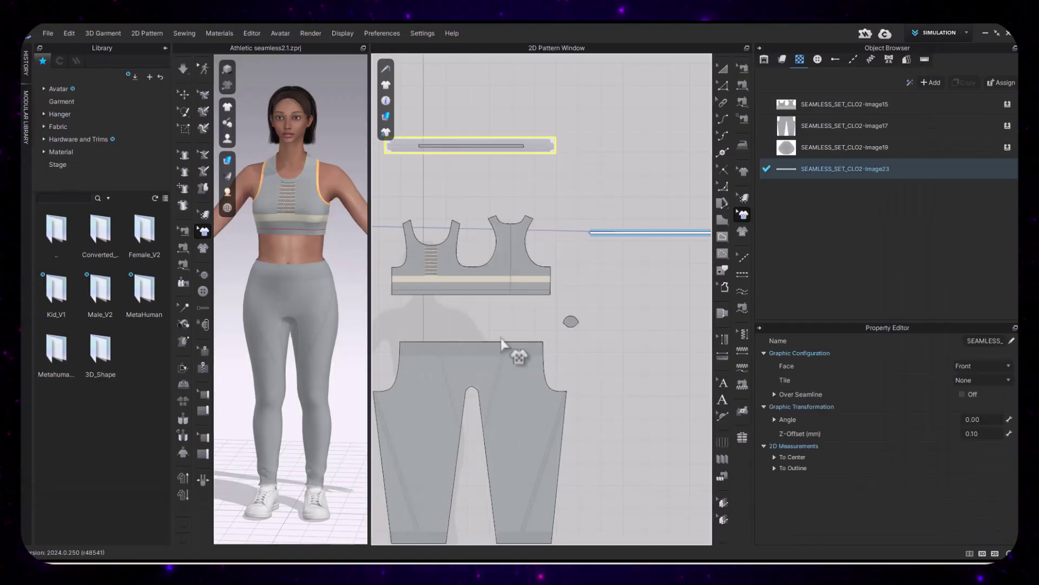
{"action": "scroll", "coordinate": [489, 149], "scroll_direction": "up", "scroll_amount": 5}
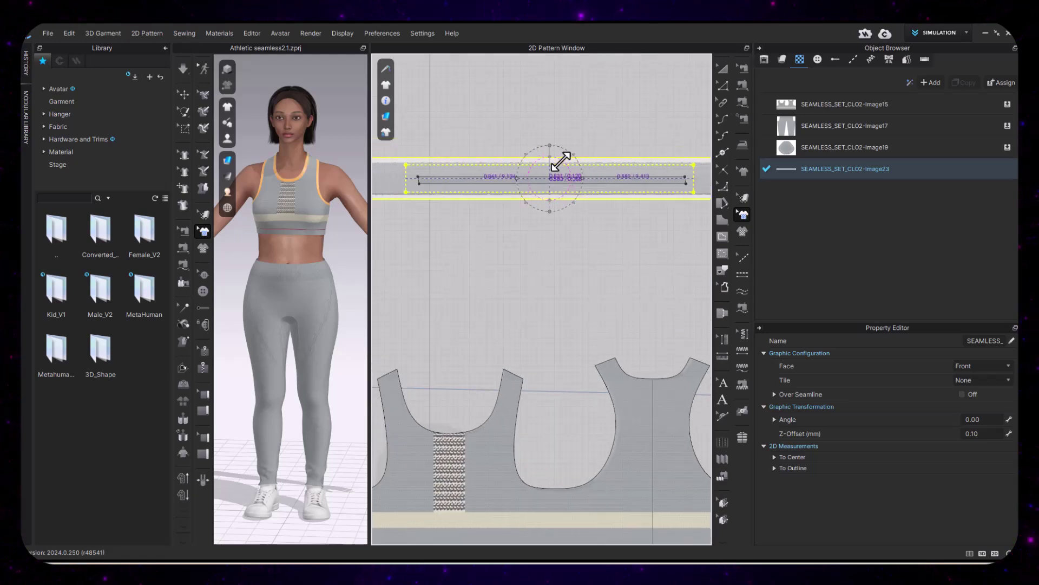
{"action": "left_click_drag", "start_coordinate": [562, 162], "coordinate": [561, 163]}
{"action": "left_click", "coordinate": [553, 236]}
- Add the SEAMLESS_SET_CLO2-Image21 graphic to the armhole band left of the top's pattern and scale it down to the band
{"action": "scroll", "coordinate": [568, 280], "scroll_direction": "down", "scroll_amount": 5}
{"action": "scroll", "coordinate": [610, 274], "scroll_direction": "up", "scroll_amount": 5}
{"action": "scroll", "coordinate": [603, 249], "scroll_direction": "down", "scroll_amount": 3}
{"action": "left_click", "coordinate": [200, 246]}
{"action": "left_click", "coordinate": [393, 288]}
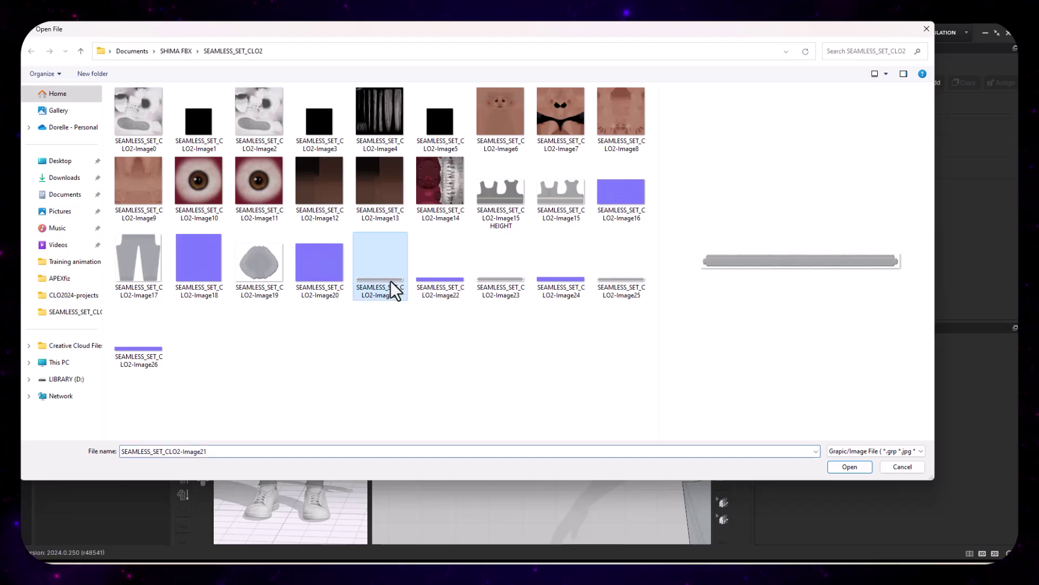
{"action": "left_click", "coordinate": [838, 468]}
{"action": "left_click", "coordinate": [529, 271]}
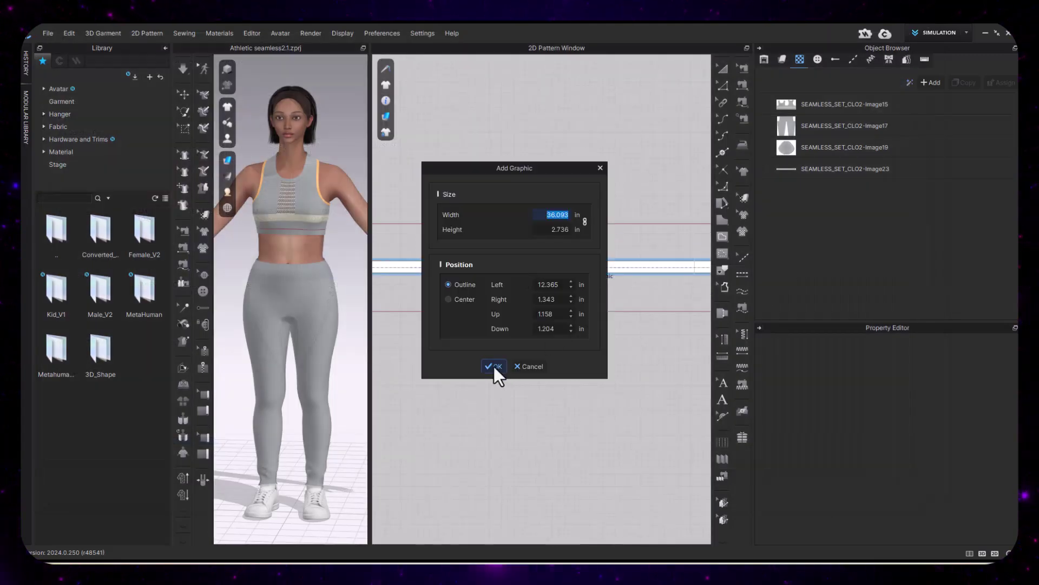
{"action": "left_click", "coordinate": [505, 373]}
{"action": "scroll", "coordinate": [585, 327], "scroll_direction": "down", "scroll_amount": 5}
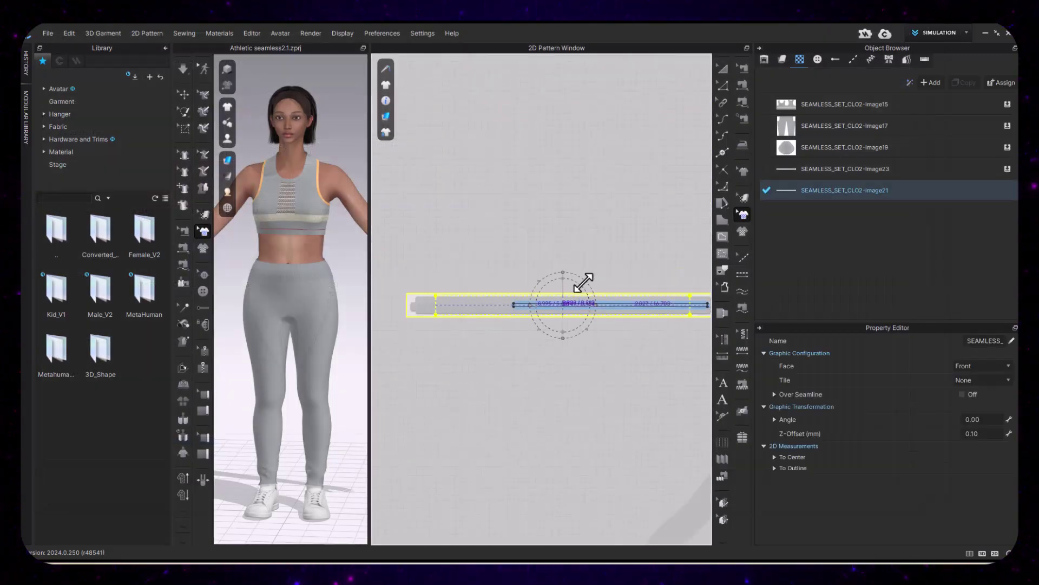
{"action": "left_click_drag", "start_coordinate": [580, 284], "coordinate": [543, 309]}
{"action": "left_click_drag", "start_coordinate": [551, 326], "coordinate": [464, 309]}
{"action": "left_click", "coordinate": [562, 240]}
- Add the SEAMLESS_SET_CLO2-Image25 graphic to the armhole band right of the top's pattern
{"action": "scroll", "coordinate": [560, 324], "scroll_direction": "up", "scroll_amount": 3}
{"action": "scroll", "coordinate": [471, 298], "scroll_direction": "down", "scroll_amount": 5}
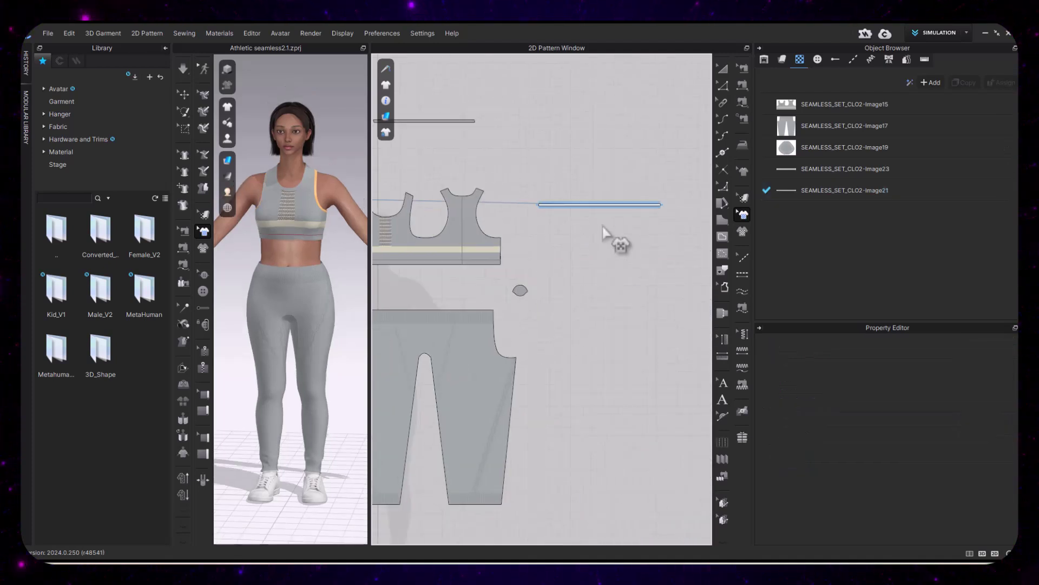
{"action": "scroll", "coordinate": [603, 231], "scroll_direction": "up", "scroll_amount": 2}
{"action": "left_click_drag", "start_coordinate": [603, 232], "coordinate": [573, 294]}
{"action": "left_click", "coordinate": [203, 247]}
{"action": "left_click", "coordinate": [621, 266]}
{"action": "left_click", "coordinate": [849, 467]}
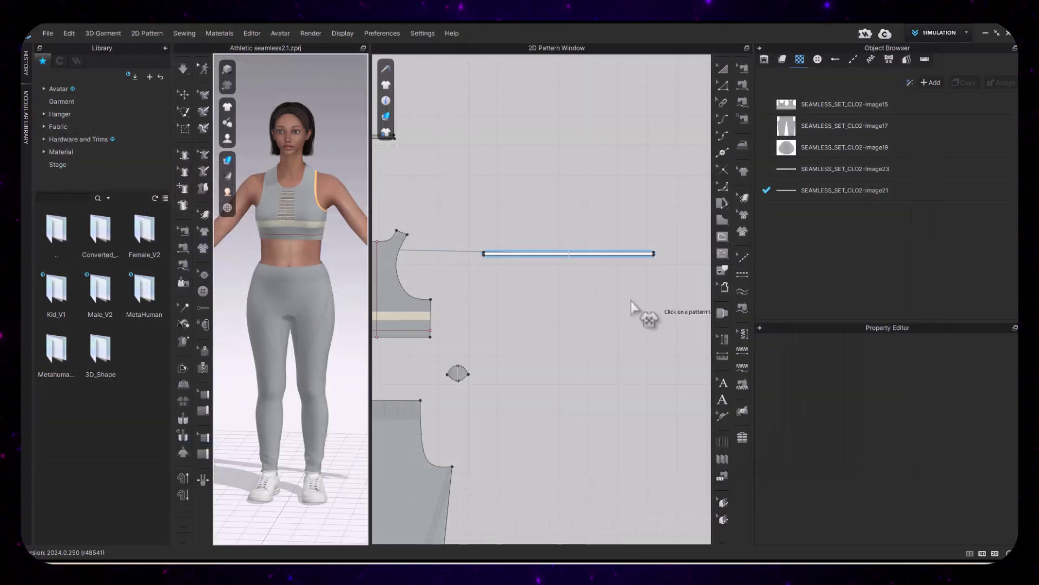
{"action": "left_click", "coordinate": [595, 261]}
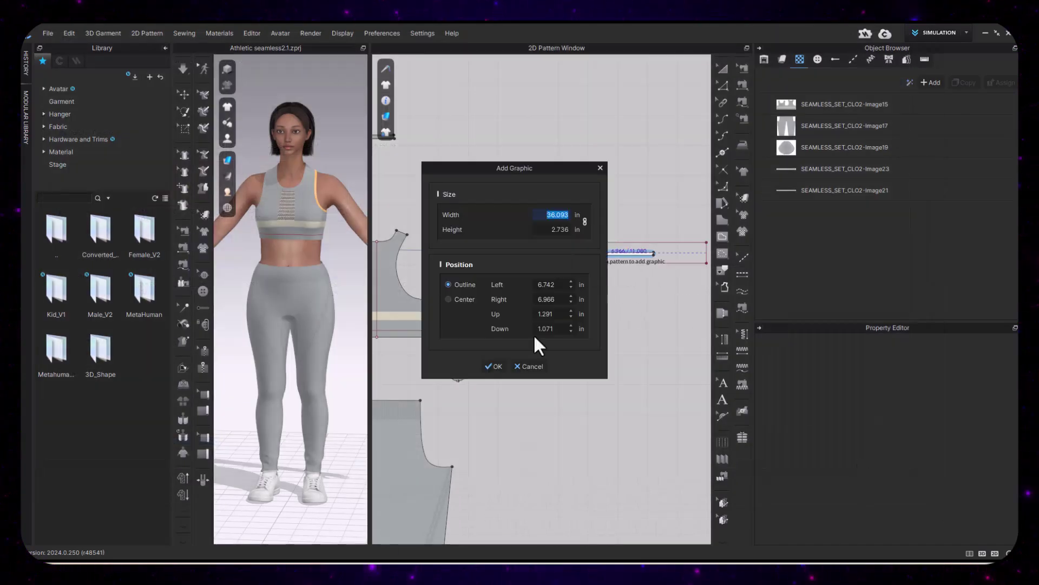
{"action": "key", "text": "Return"}
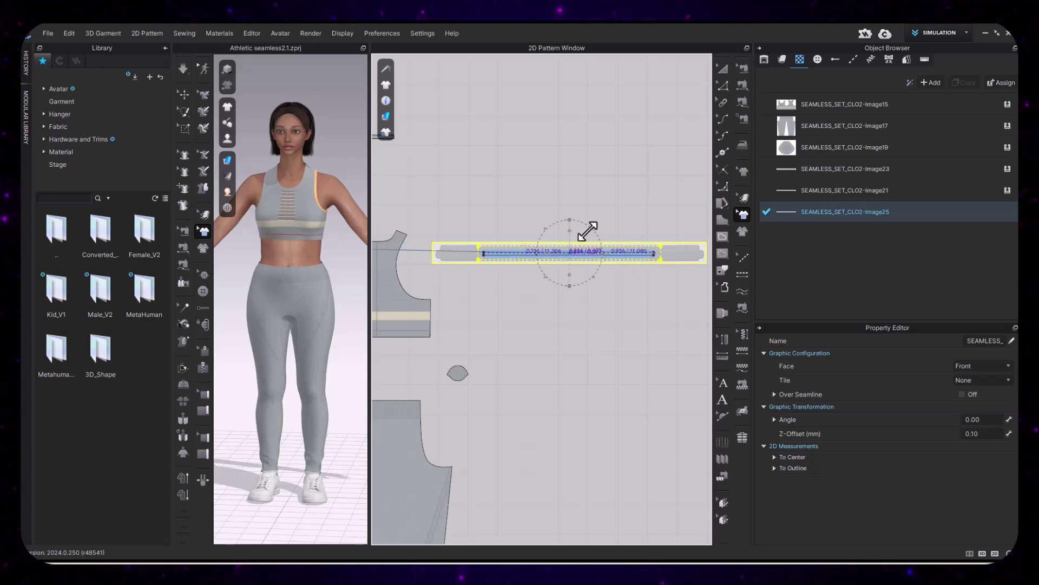
{"action": "left_click", "coordinate": [661, 251]}
- Widen the 3D window across most of the 2D window and bring the dressed avatar's top and waistband into view
{"action": "scroll", "coordinate": [314, 187], "scroll_direction": "up", "scroll_amount": 6}
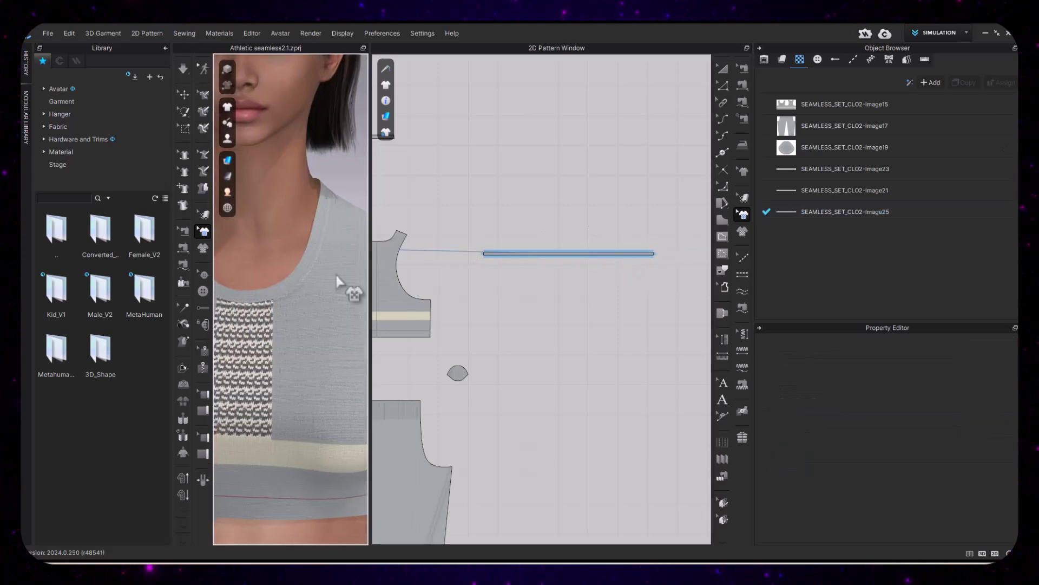
{"action": "left_click_drag", "start_coordinate": [328, 373], "coordinate": [302, 340]}
{"action": "left_click_drag", "start_coordinate": [370, 241], "coordinate": [603, 244]}
{"action": "left_click_drag", "start_coordinate": [490, 305], "coordinate": [637, 308]}
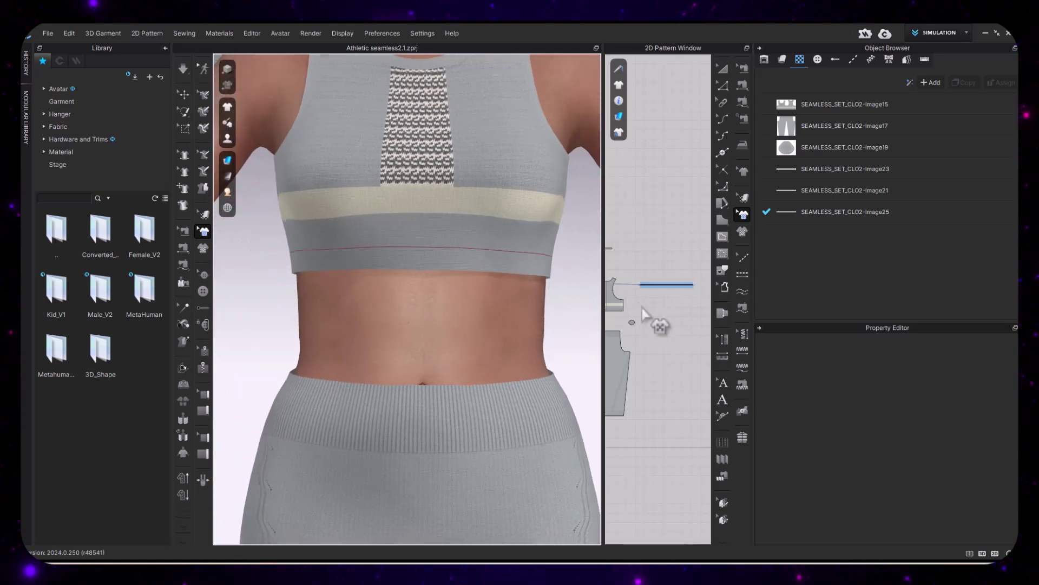
- Assign SEAMLESS_SET_CLO2-Image16 as the normal map of the top's SEAMLESS_SET_CLO2-Image15 graphic
{"action": "left_click", "coordinate": [857, 105]}
{"action": "left_click", "coordinate": [970, 489]}
{"action": "double_click", "coordinate": [612, 190]}
- Frame the top's neckline and chest and run the garment simulation briefly
{"action": "left_click_drag", "start_coordinate": [535, 254], "coordinate": [577, 532]}
{"action": "left_click", "coordinate": [183, 68]}
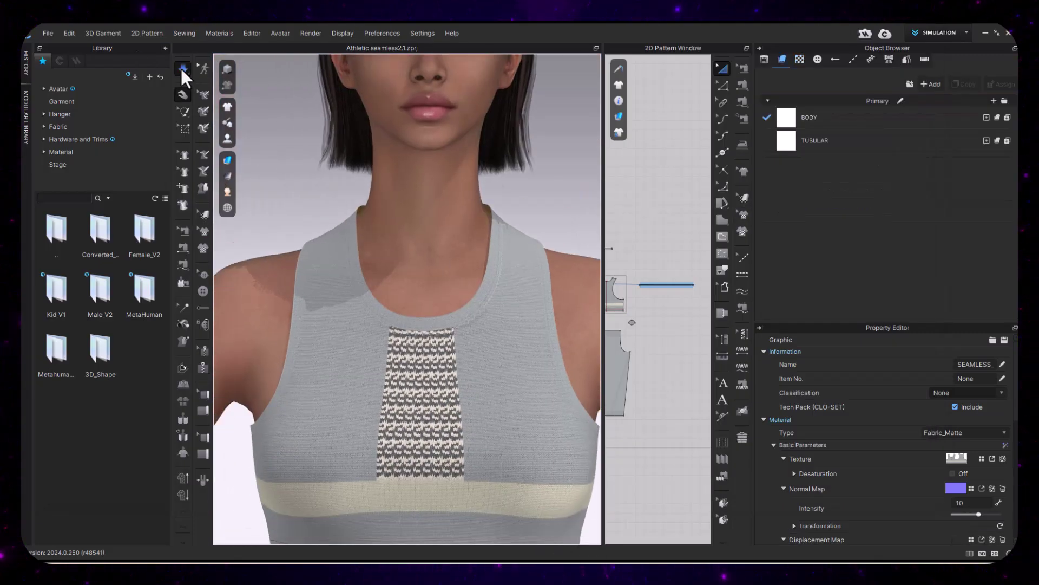
{"action": "left_click", "coordinate": [184, 68]}
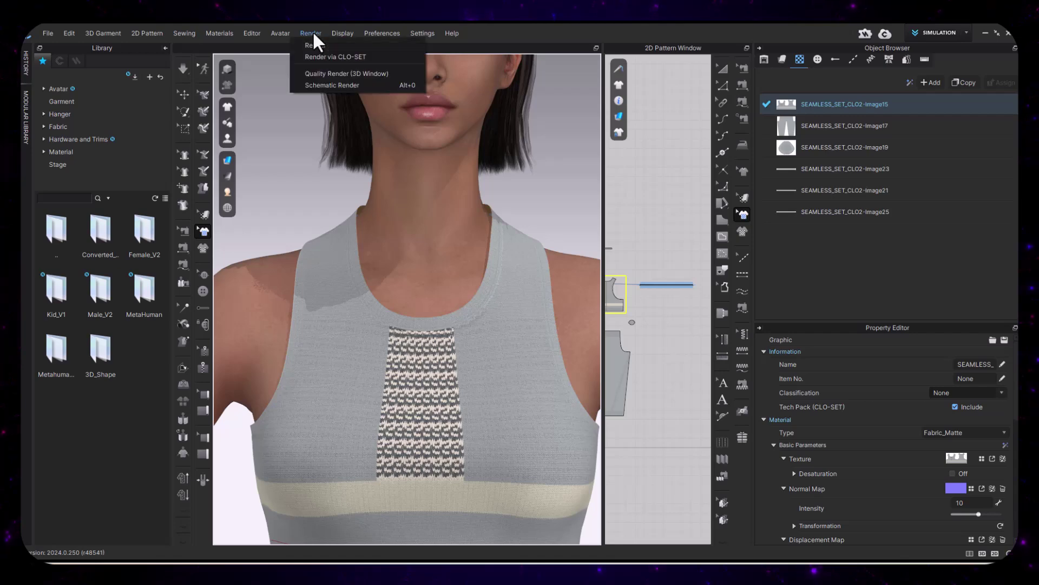
- Open the Render window and start an interactive render of the top's patterned front
{"action": "left_click", "coordinate": [312, 33]}
{"action": "left_click", "coordinate": [314, 45]}
{"action": "left_click", "coordinate": [611, 281]}
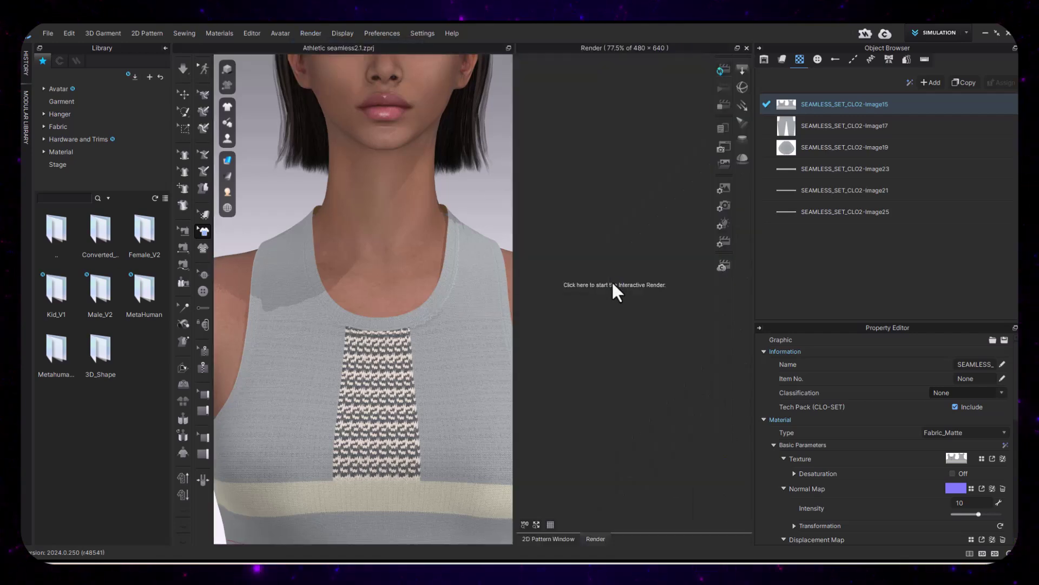
{"action": "scroll", "coordinate": [658, 344], "scroll_direction": "up", "scroll_amount": 2}
{"action": "scroll", "coordinate": [658, 286], "scroll_direction": "down", "scroll_amount": 5}
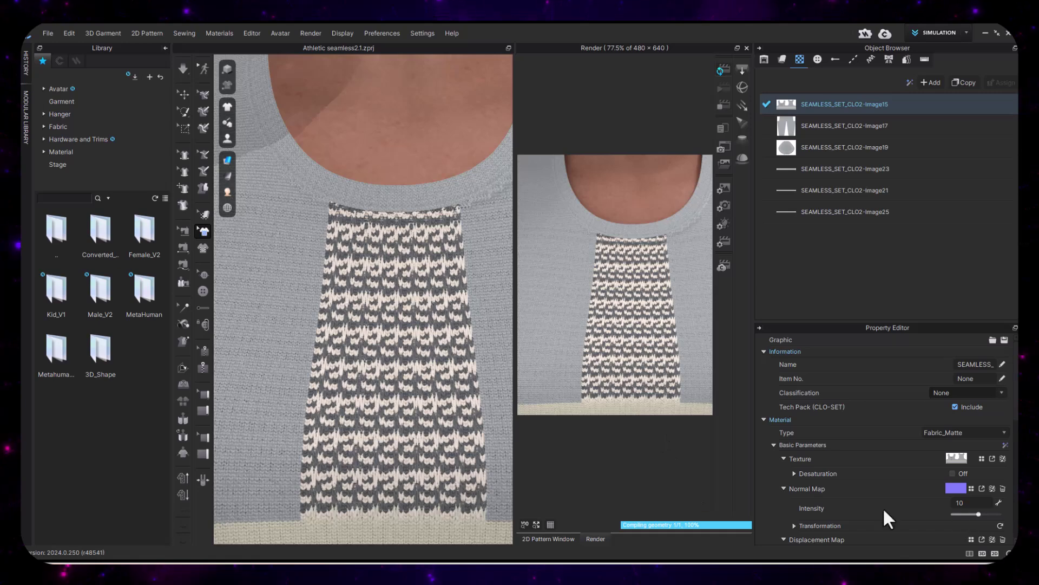
- Set the top graphic's normal map intensity to 69 and assign SEAMLESS_SET_CLO2-Image15 HEIGHT as displacement map with a 2.00 mm amount
{"action": "left_click_drag", "start_coordinate": [978, 514], "coordinate": [992, 514]}
{"action": "scroll", "coordinate": [809, 425], "scroll_direction": "down", "scroll_amount": 1}
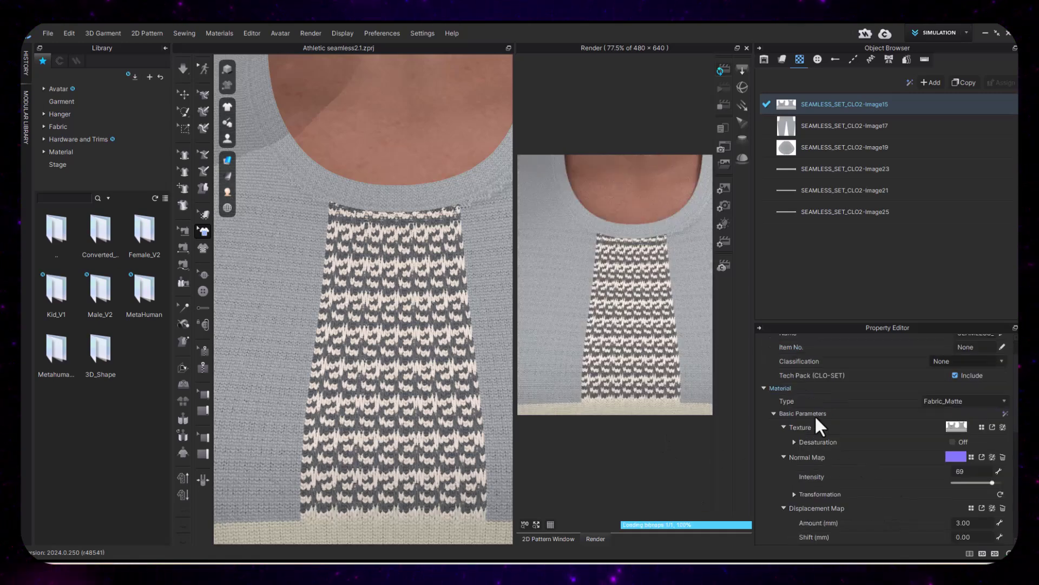
{"action": "left_click", "coordinate": [971, 508]}
{"action": "double_click", "coordinate": [514, 193]}
{"action": "left_click", "coordinate": [976, 523]}
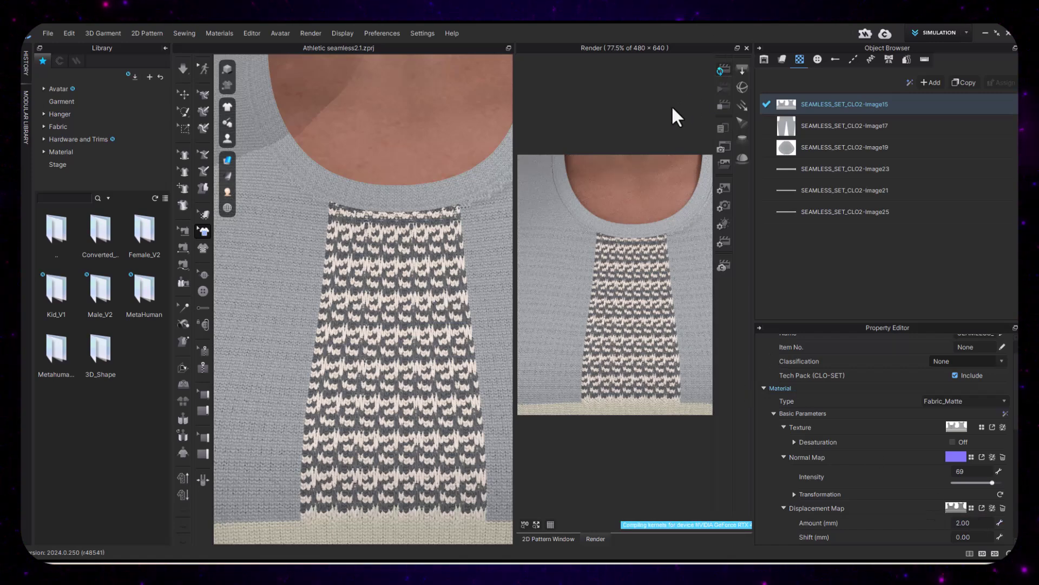
- Reframe the interactive render to check the knit relief across the whole top
{"action": "scroll", "coordinate": [637, 261], "scroll_direction": "down", "scroll_amount": 1}
{"action": "scroll", "coordinate": [636, 259], "scroll_direction": "up", "scroll_amount": 4}
{"action": "left_click_drag", "start_coordinate": [658, 298], "coordinate": [652, 227]}
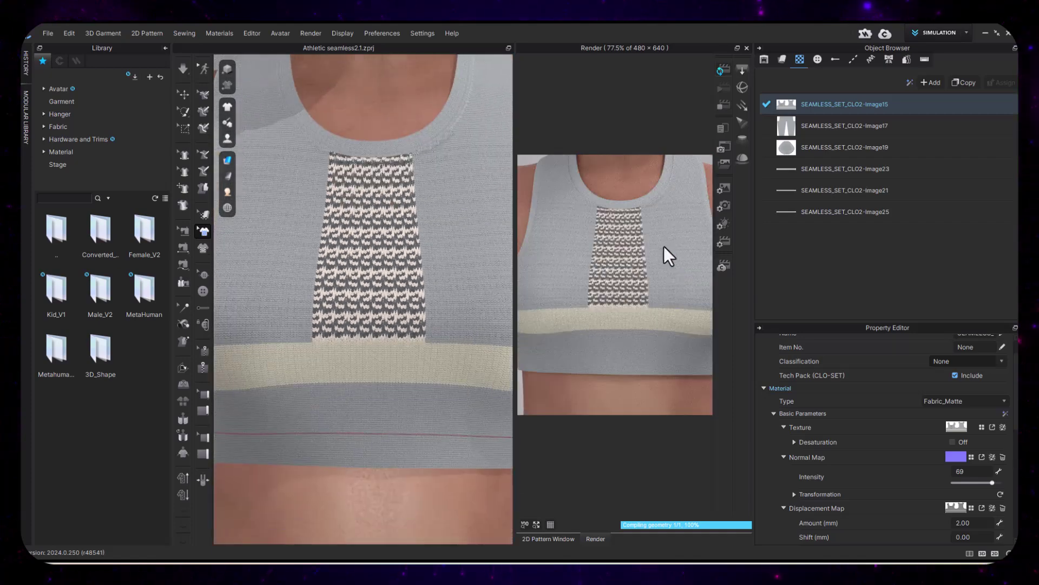
{"action": "right_click", "coordinate": [409, 525]}
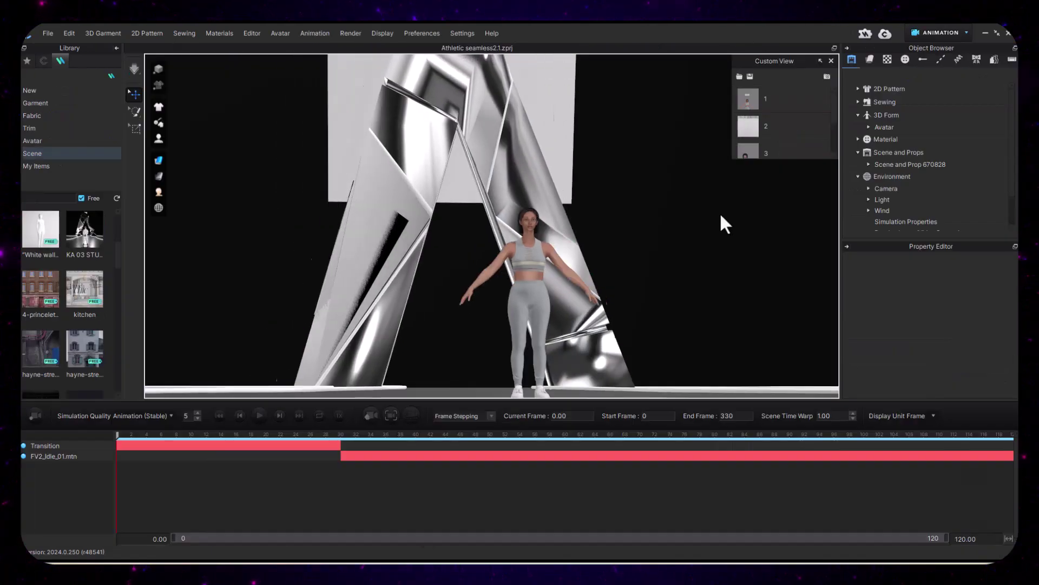
- Record the garment animation over the FV2_Idle_01.mtn motion in the studio scene
{"action": "scroll", "coordinate": [645, 247], "scroll_direction": "up", "scroll_amount": 5}
{"action": "scroll", "coordinate": [739, 272], "scroll_direction": "down", "scroll_amount": 3}
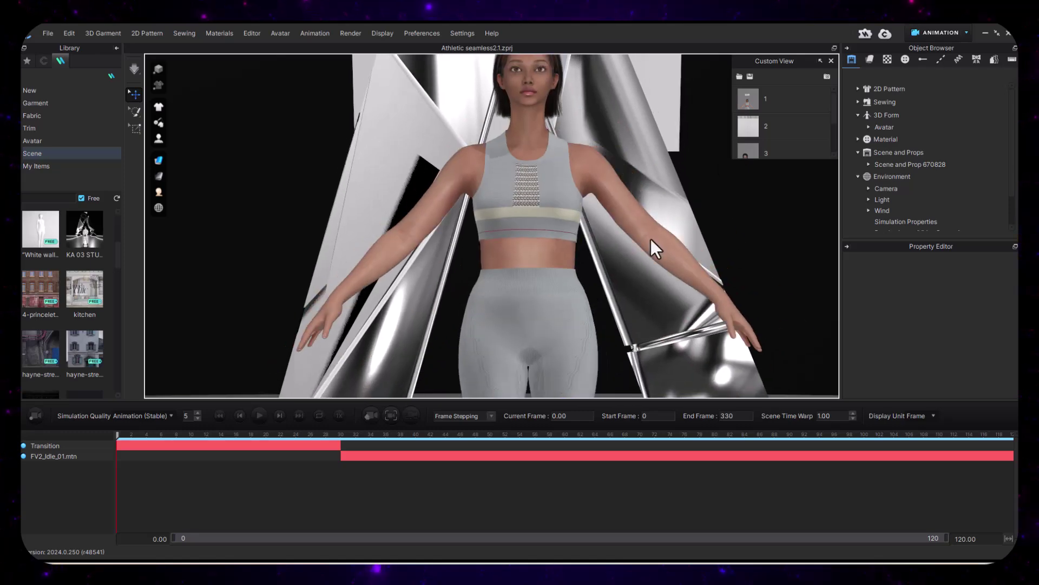
{"action": "scroll", "coordinate": [654, 173], "scroll_direction": "down", "scroll_amount": 2}
{"action": "left_click", "coordinate": [35, 415]}
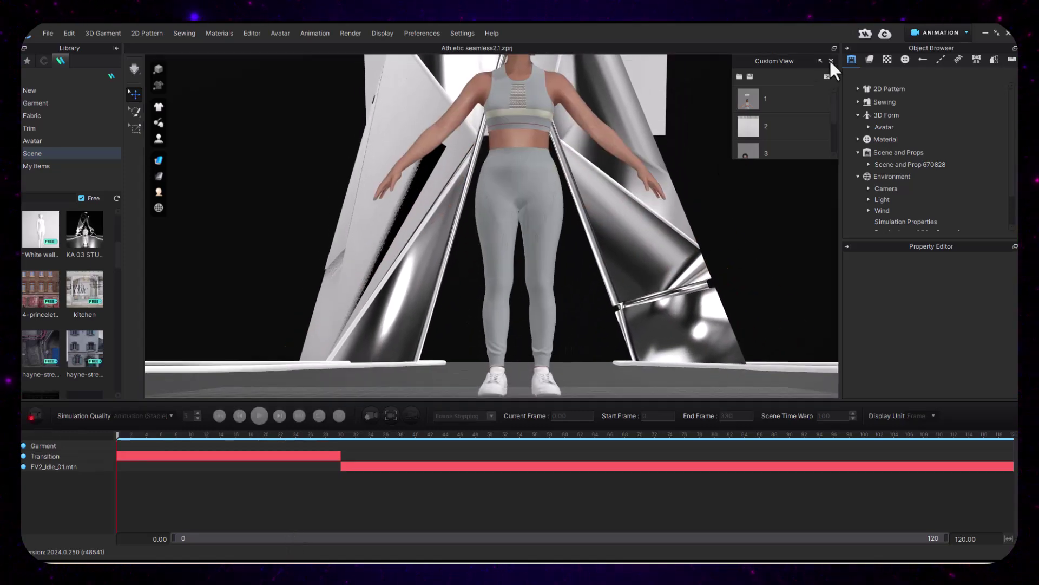
{"action": "left_click_drag", "start_coordinate": [696, 133], "coordinate": [631, 160]}
{"action": "scroll", "coordinate": [697, 191], "scroll_direction": "down", "scroll_amount": 2}
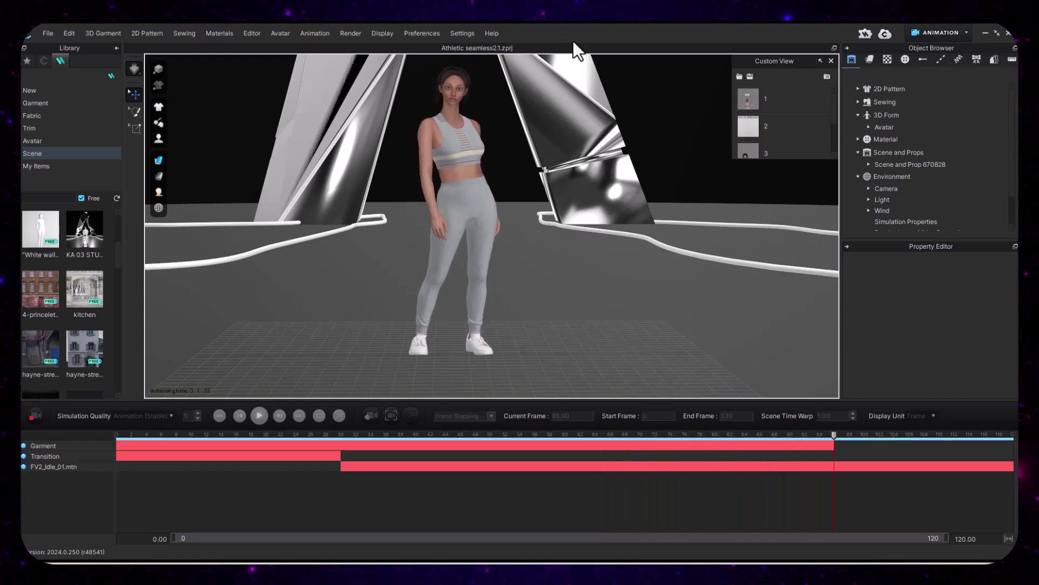
- Browse the free Avatar assets in the library, checking the poses, hairstyles, shoes, avatars and accessories
{"action": "left_click", "coordinate": [68, 142]}
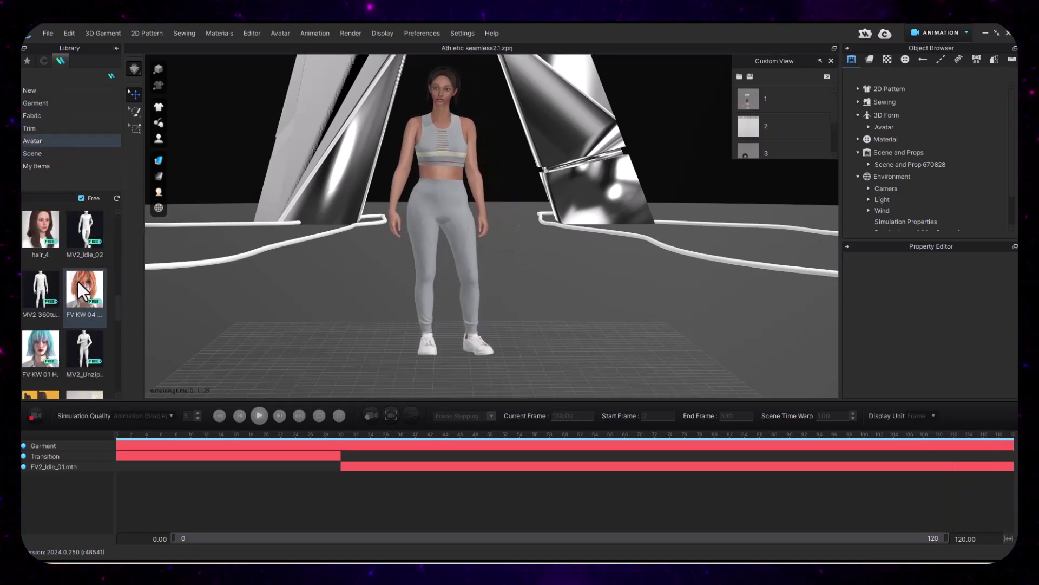
{"action": "scroll", "coordinate": [70, 243], "scroll_direction": "down", "scroll_amount": 5}
{"action": "mouse_move", "coordinate": [70, 243]}
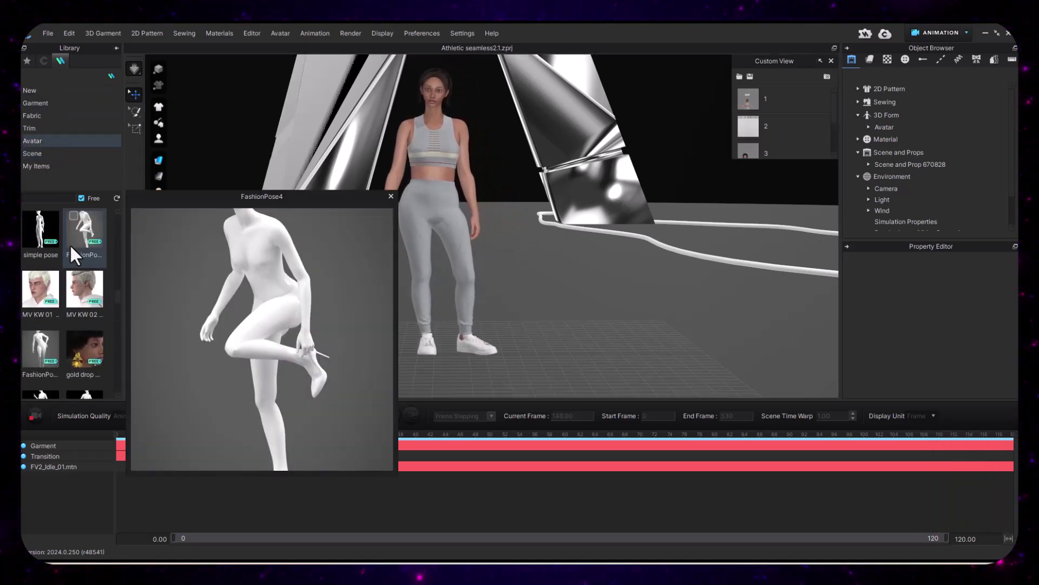
{"action": "scroll", "coordinate": [70, 244], "scroll_direction": "down", "scroll_amount": 3}
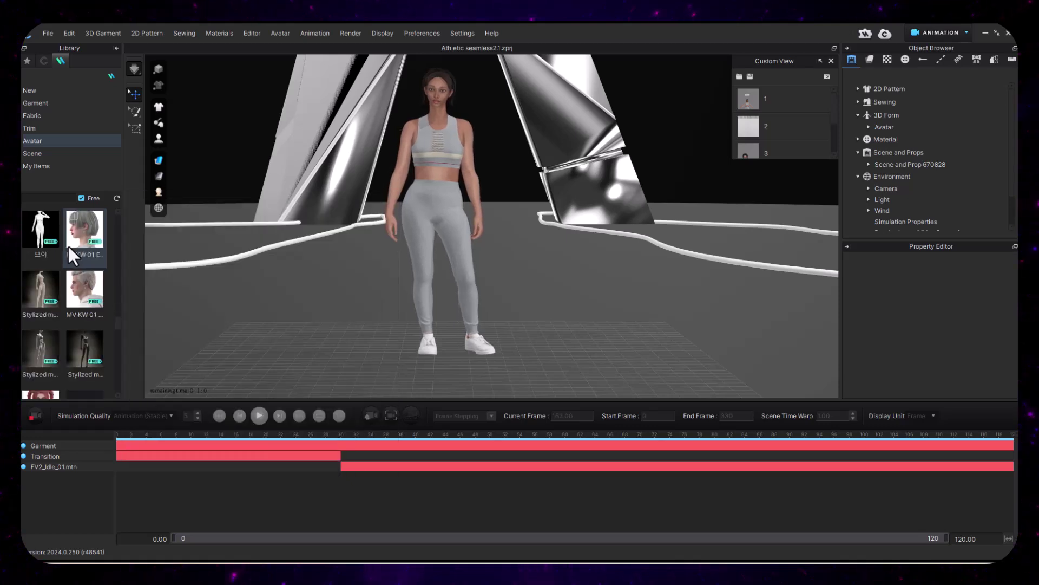
{"action": "scroll", "coordinate": [44, 269], "scroll_direction": "down", "scroll_amount": 3}
{"action": "scroll", "coordinate": [46, 272], "scroll_direction": "down", "scroll_amount": 2}
{"action": "mouse_move", "coordinate": [44, 270]}
{"action": "scroll", "coordinate": [51, 298], "scroll_direction": "down", "scroll_amount": 5}
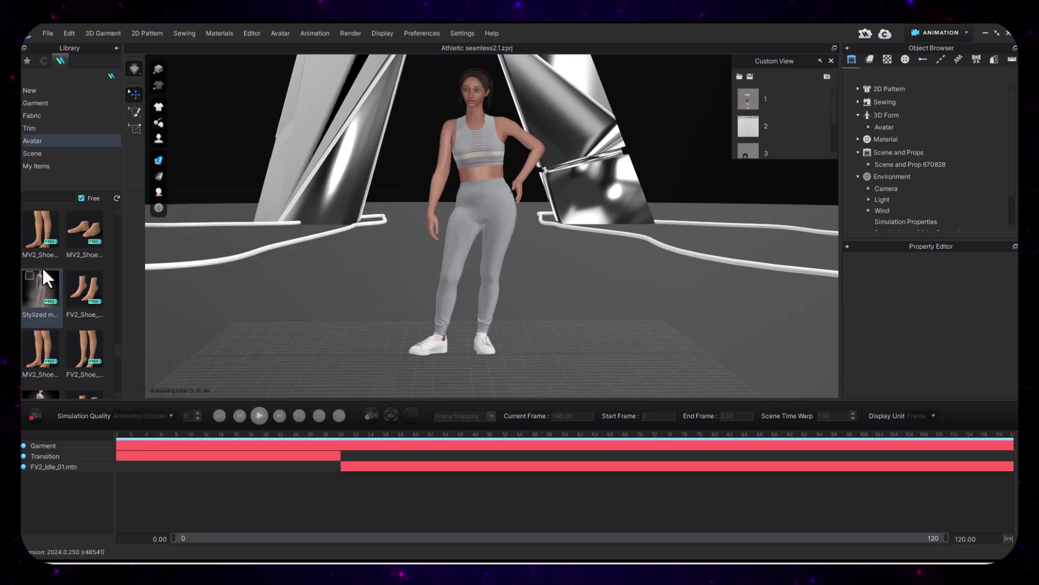
{"action": "mouse_move", "coordinate": [60, 318]}
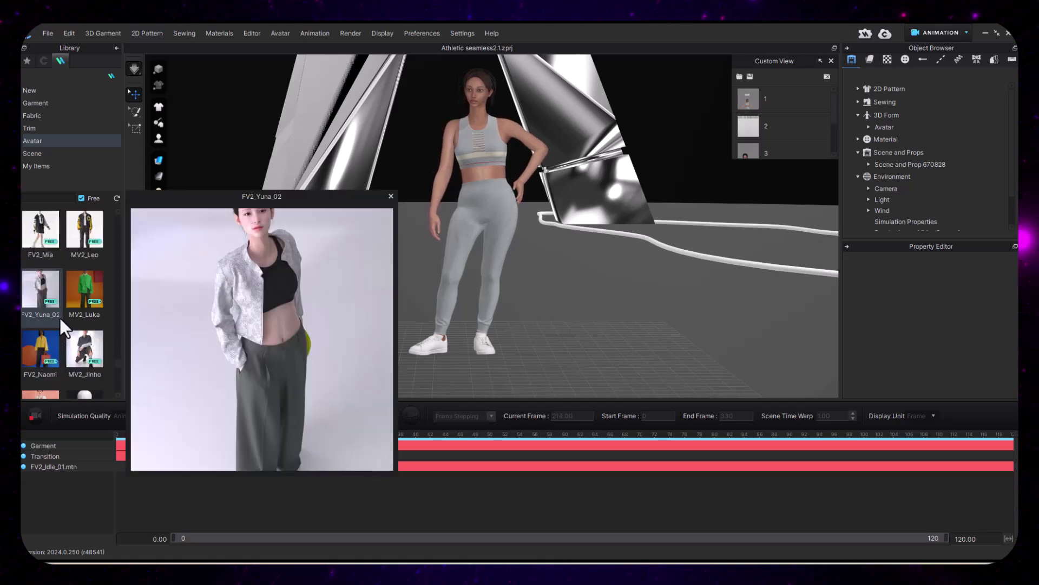
{"action": "scroll", "coordinate": [60, 317], "scroll_direction": "down", "scroll_amount": 3}
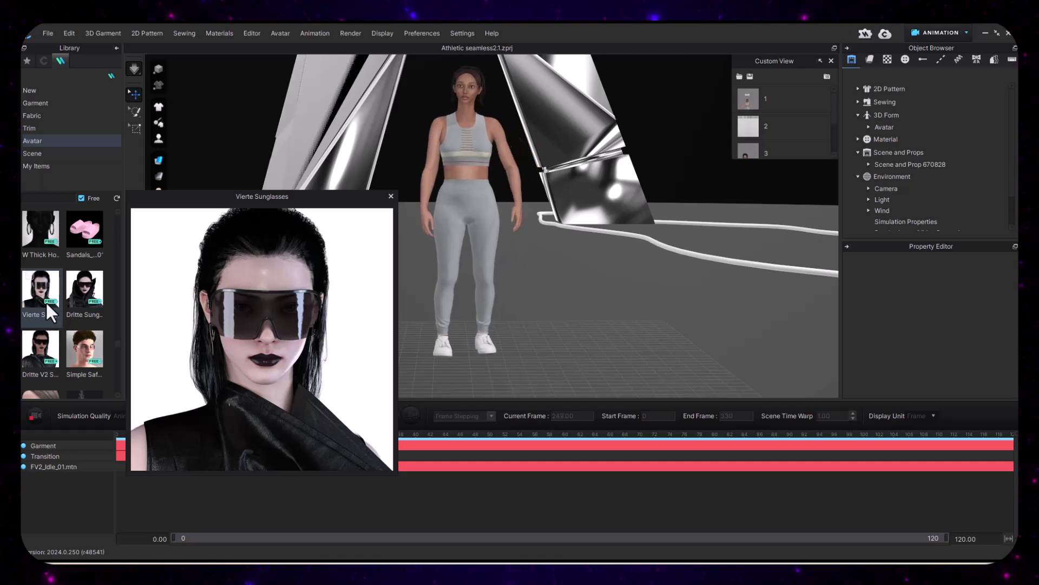
{"action": "scroll", "coordinate": [55, 271], "scroll_direction": "down", "scroll_amount": 3}
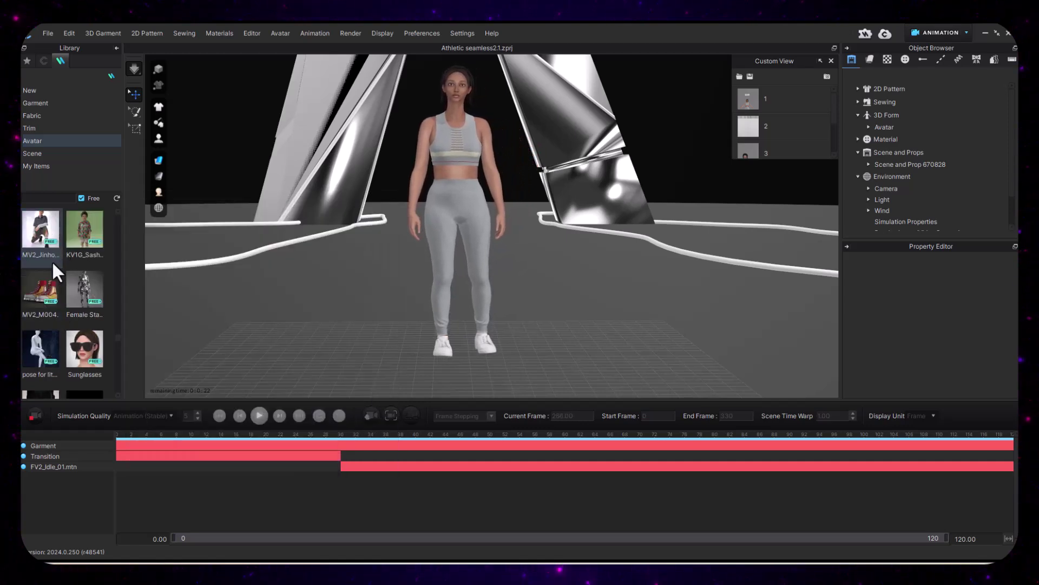
{"action": "scroll", "coordinate": [52, 261], "scroll_direction": "up", "scroll_amount": 3}
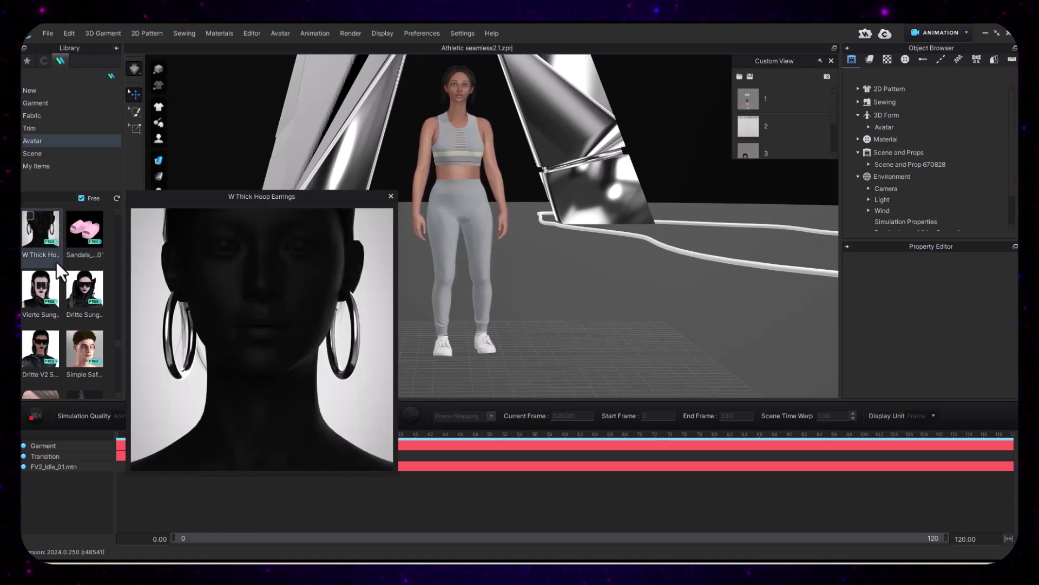
{"action": "scroll", "coordinate": [56, 303], "scroll_direction": "down", "scroll_amount": 3}
{"action": "scroll", "coordinate": [56, 314], "scroll_direction": "down", "scroll_amount": 5}
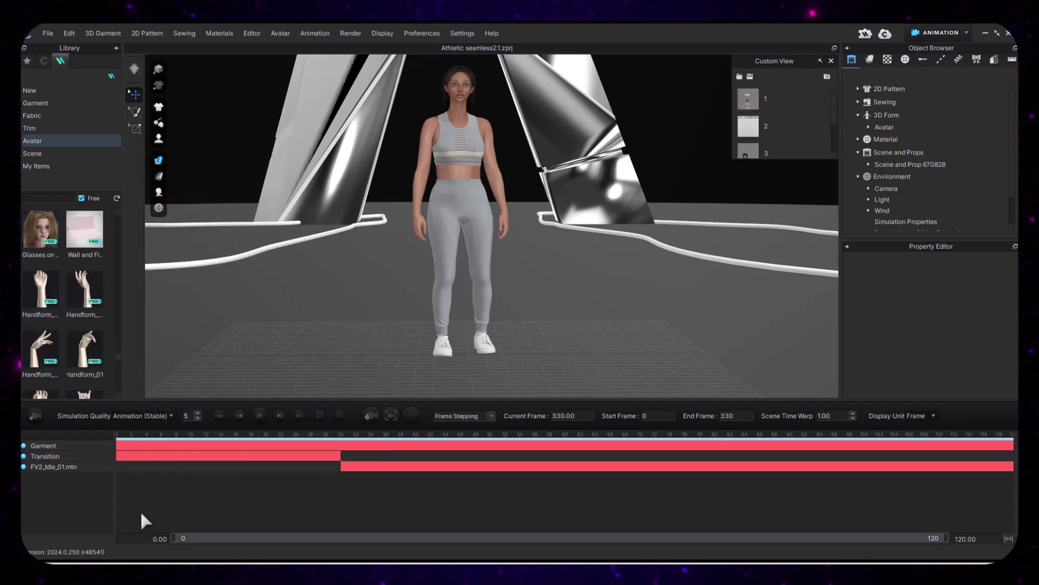
- Go to frame 30 of the recorded animation and examine the knit top up close on the avatar
{"action": "left_click", "coordinate": [333, 436]}
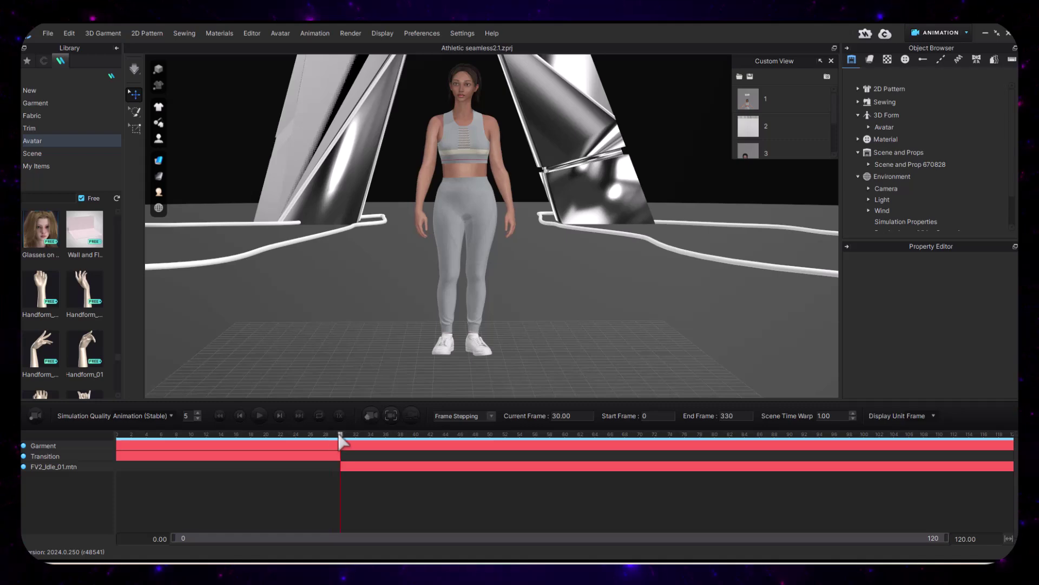
{"action": "scroll", "coordinate": [479, 320], "scroll_direction": "down", "scroll_amount": 3}
{"action": "left_click_drag", "start_coordinate": [479, 320], "coordinate": [543, 380]}
{"action": "scroll", "coordinate": [554, 334], "scroll_direction": "down", "scroll_amount": 3}
{"action": "left_click_drag", "start_coordinate": [554, 333], "coordinate": [606, 284]}
{"action": "scroll", "coordinate": [601, 246], "scroll_direction": "up", "scroll_amount": 3}
{"action": "scroll", "coordinate": [605, 226], "scroll_direction": "down", "scroll_amount": 3}
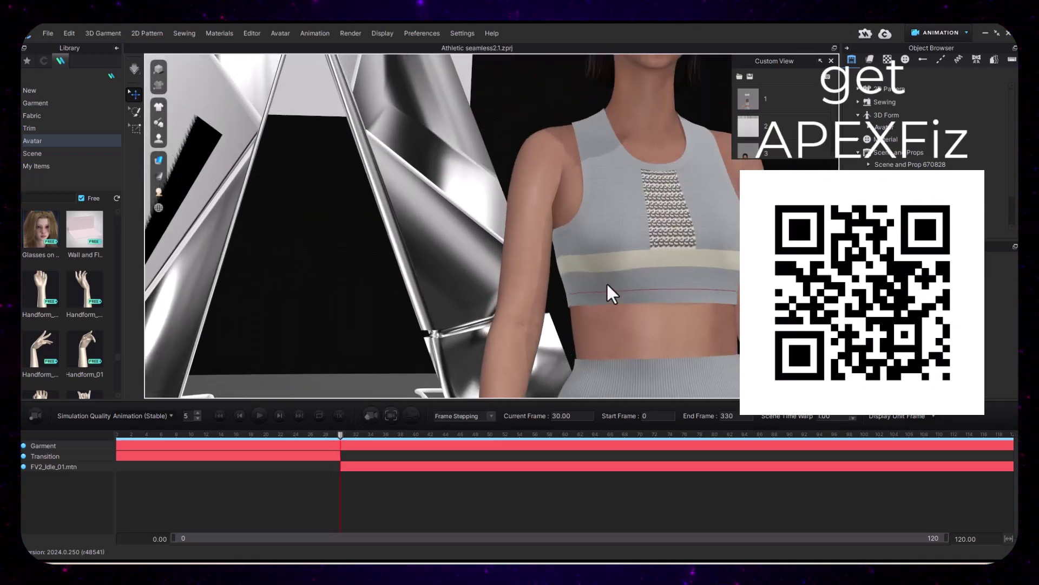
- Switch back to the Simulation workspace, select the leggings pattern and close the Custom View window
{"action": "left_click", "coordinate": [942, 32]}
{"action": "left_click", "coordinate": [938, 52]}
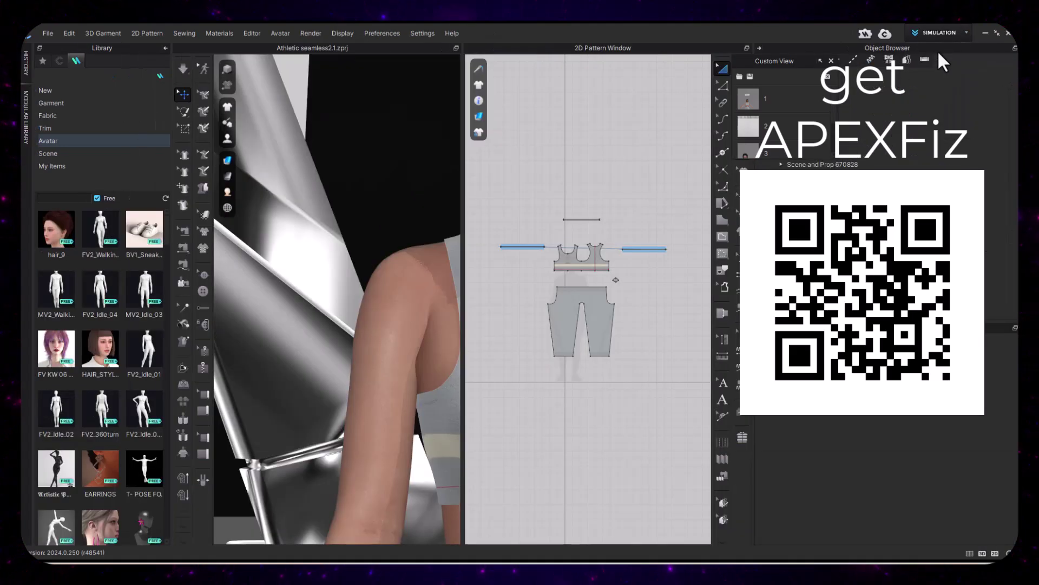
{"action": "left_click", "coordinate": [601, 318]}
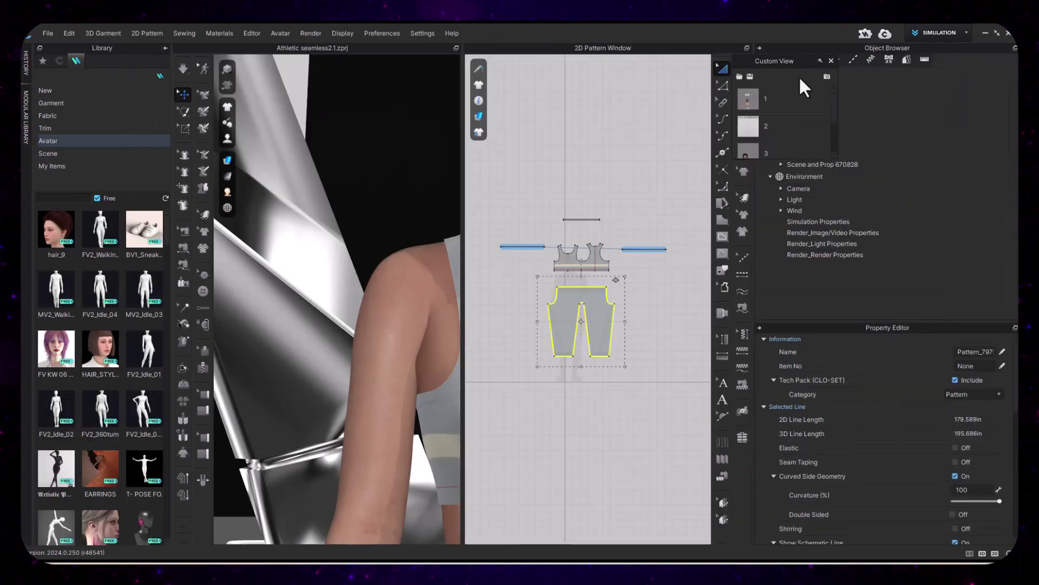
{"action": "left_click", "coordinate": [831, 60]}
- Select the top's SEAMLESS_SET_CLO2-Image15 graphic and examine its normal map and displacement map settings
{"action": "left_click", "coordinate": [782, 59]}
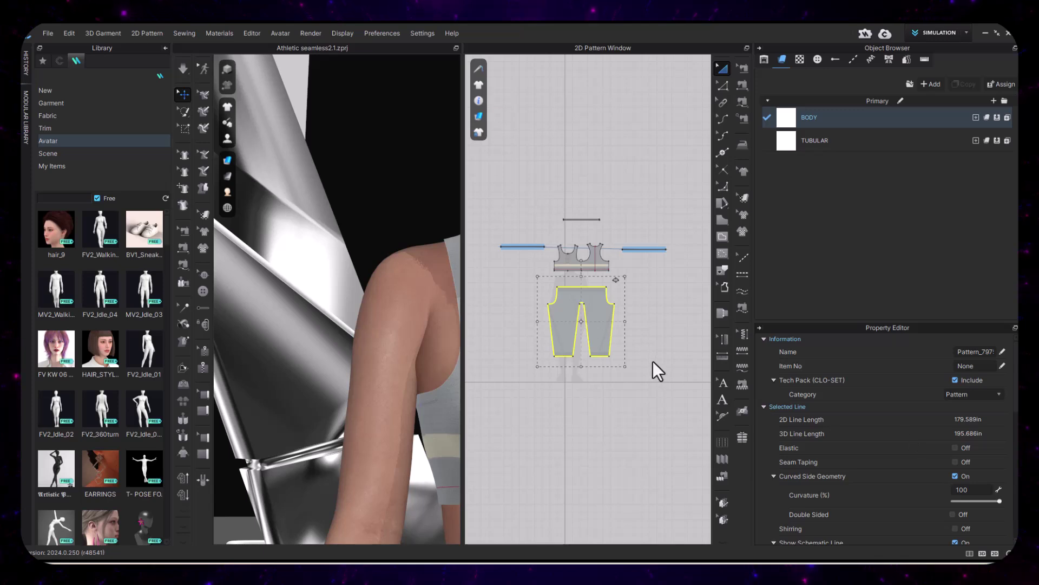
{"action": "left_click", "coordinate": [203, 232]}
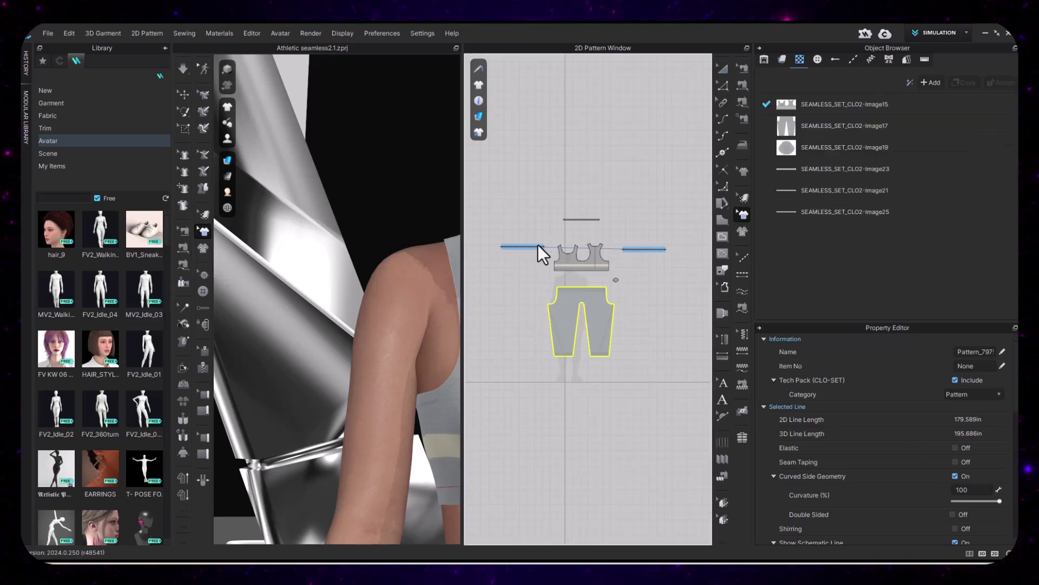
{"action": "left_click", "coordinate": [574, 264]}
{"action": "left_click", "coordinate": [873, 104]}
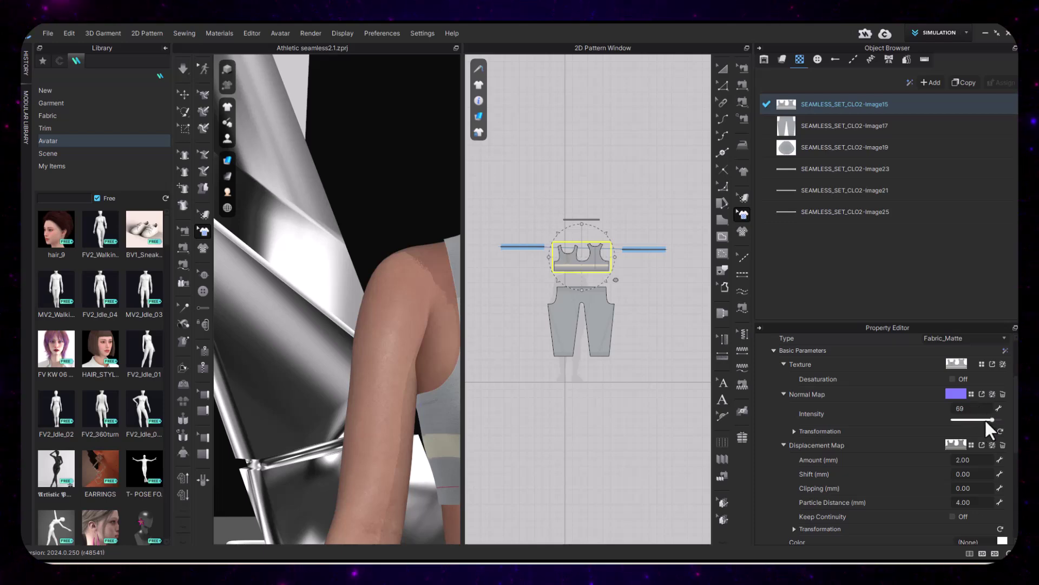
- Load SEAMLESS_SET_CLO2-Image18 as the normal map and SEAMLESS_SET_CLO2-Image17 as the displacement map of the leggings graphic SEAMLESS_SET_CLO2-Image17
{"action": "left_click", "coordinate": [839, 125]}
{"action": "left_click", "coordinate": [971, 395]}
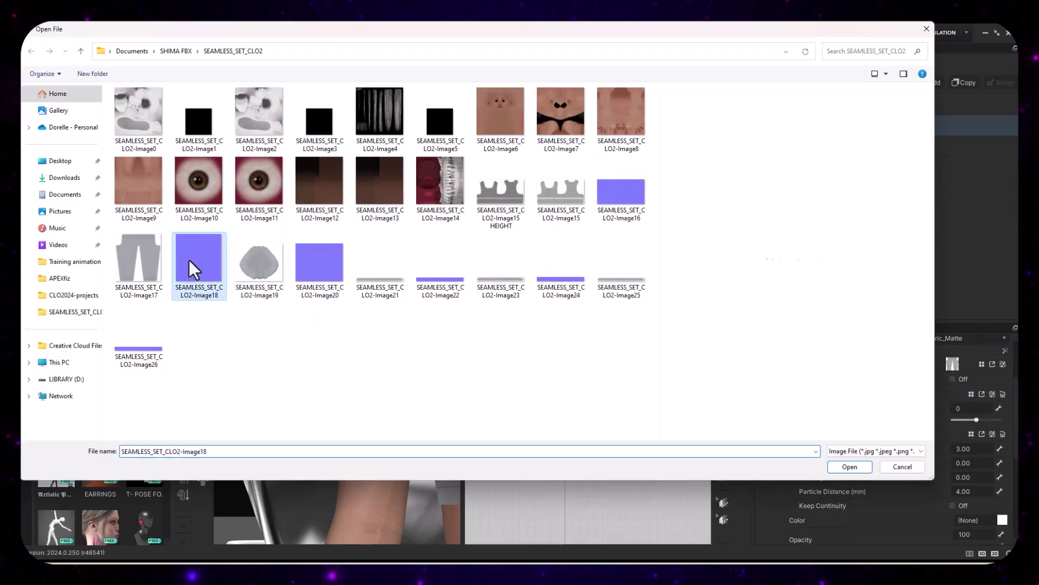
{"action": "double_click", "coordinate": [191, 262]}
{"action": "left_click", "coordinate": [971, 445]}
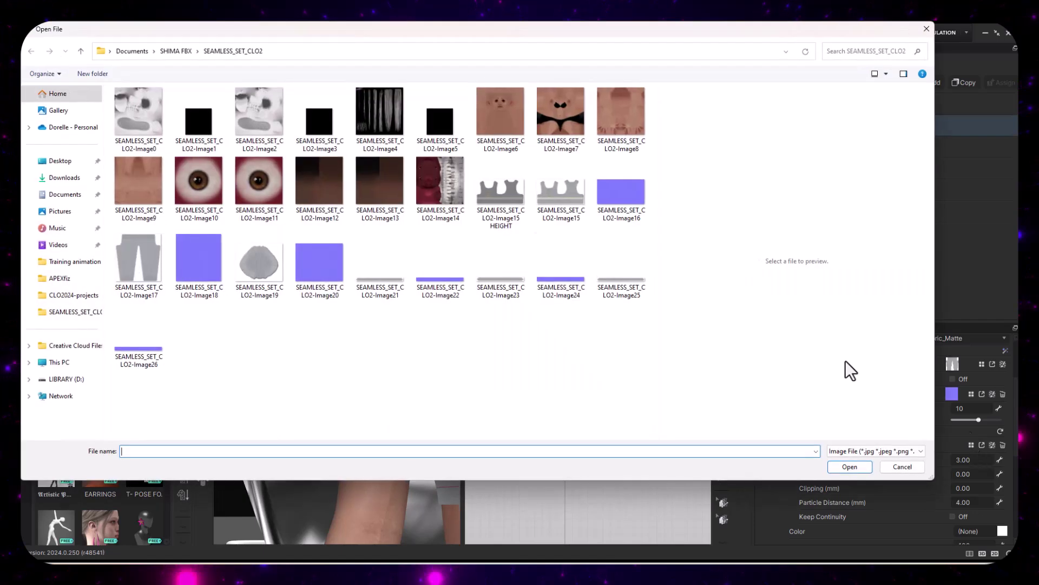
{"action": "double_click", "coordinate": [142, 264]}
{"action": "left_click", "coordinate": [969, 460]}
{"action": "left_click", "coordinate": [540, 415]}
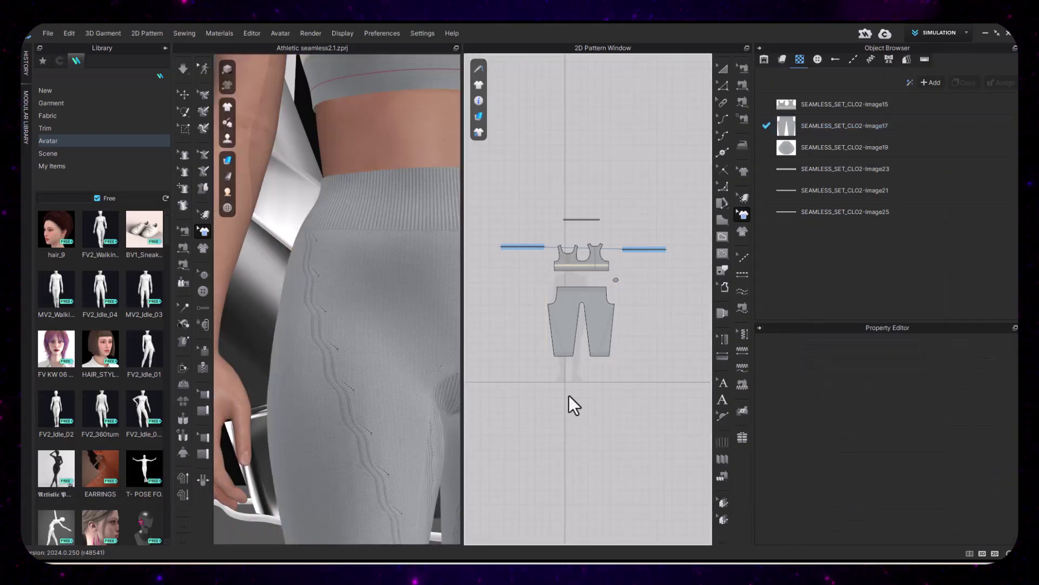
{"action": "scroll", "coordinate": [440, 325], "scroll_direction": "down", "scroll_amount": 3}
{"action": "left_click_drag", "start_coordinate": [440, 325], "coordinate": [398, 195]}
{"action": "scroll", "coordinate": [398, 195], "scroll_direction": "up", "scroll_amount": 4}
{"action": "scroll", "coordinate": [393, 186], "scroll_direction": "down", "scroll_amount": 1}
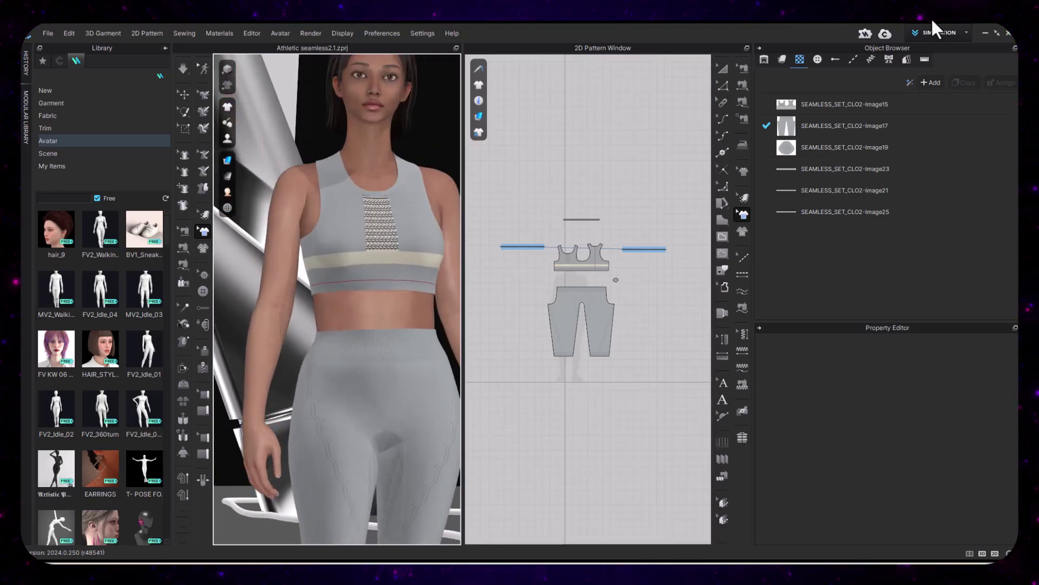
- Load SEAMLESS_SET_CLO2-Image20 as the normal map of the SEAMLESS_SET_CLO2-Image19 graphic
{"action": "left_click", "coordinate": [866, 147]}
{"action": "left_click", "coordinate": [954, 394]}
{"action": "double_click", "coordinate": [332, 274]}
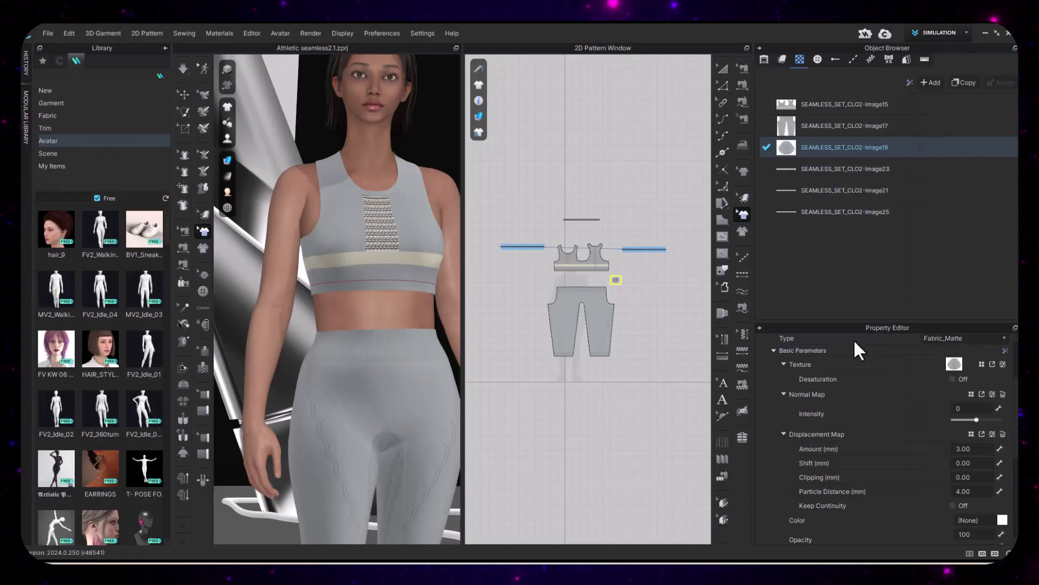
{"action": "scroll", "coordinate": [455, 110], "scroll_direction": "down", "scroll_amount": 1}
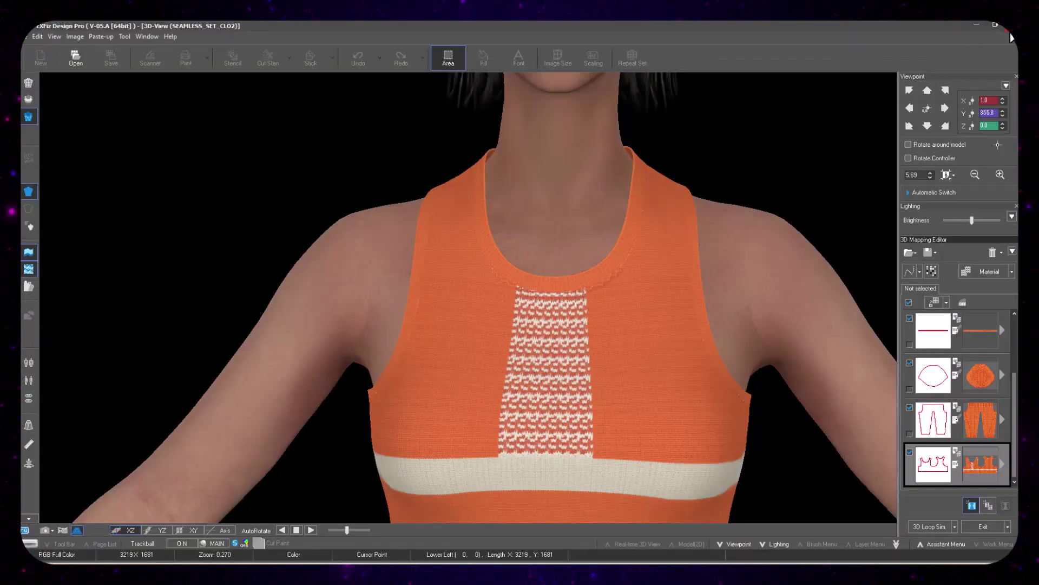
- Return from APEXFiz to the CLO project and switch to the Animation workspace
{"action": "left_click", "coordinate": [977, 24]}
{"action": "left_click", "coordinate": [977, 24]}
{"action": "mouse_move", "coordinate": [513, 565]}
{"action": "left_click", "coordinate": [520, 517]}
{"action": "left_click", "coordinate": [939, 32]}
{"action": "left_click", "coordinate": [938, 80]}
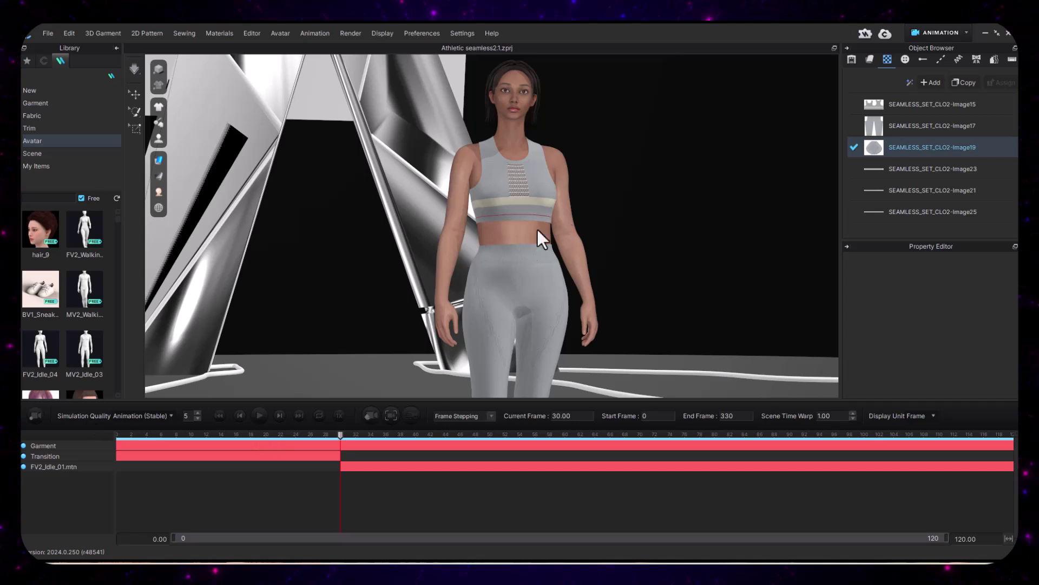
- Add camera keyframes at frame 30 with a thigh-up view of the avatar and at frame 49 closer on the knit top
{"action": "scroll", "coordinate": [658, 221], "scroll_direction": "down", "scroll_amount": 1}
{"action": "left_click_drag", "start_coordinate": [658, 221], "coordinate": [677, 271]}
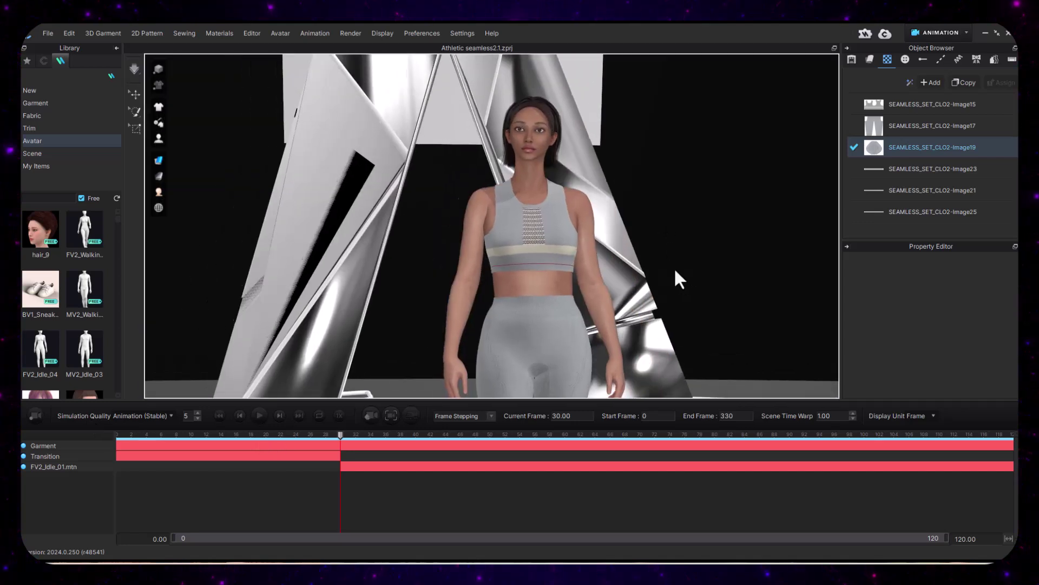
{"action": "left_click", "coordinate": [371, 415]}
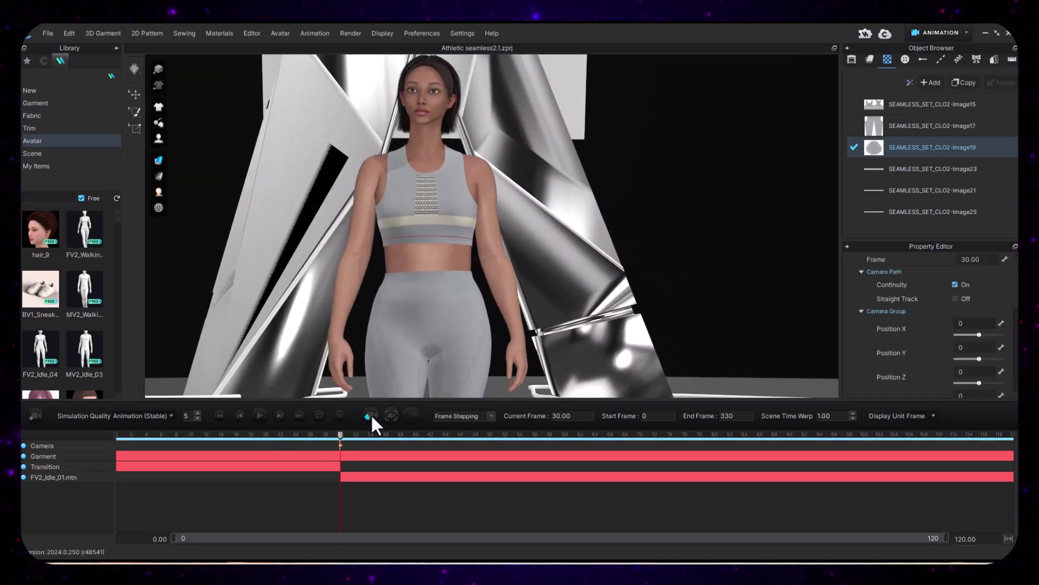
{"action": "left_click_drag", "start_coordinate": [345, 445], "coordinate": [484, 440]}
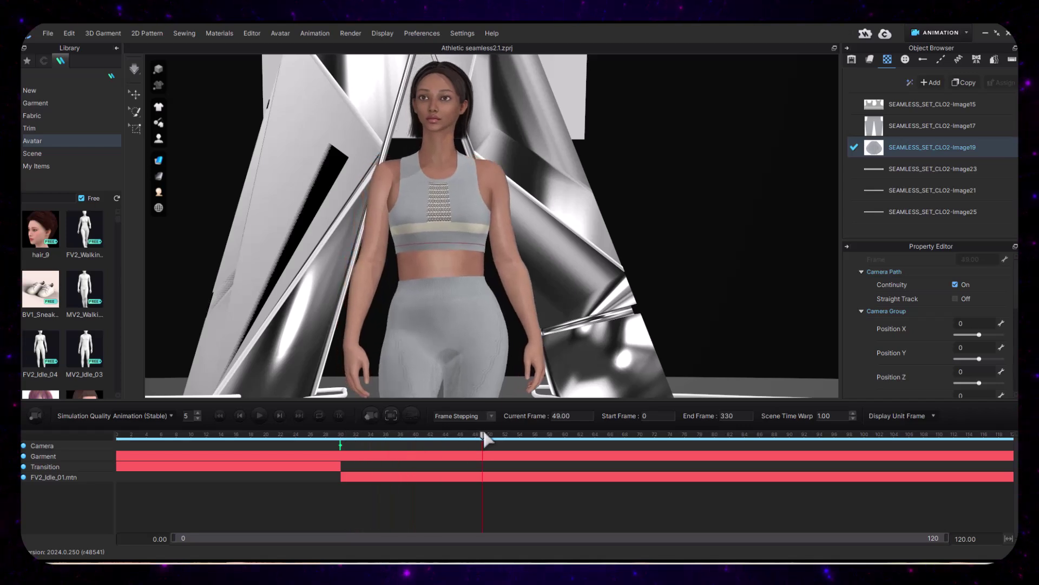
{"action": "scroll", "coordinate": [569, 259], "scroll_direction": "down", "scroll_amount": 2}
{"action": "left_click_drag", "start_coordinate": [570, 259], "coordinate": [591, 301]}
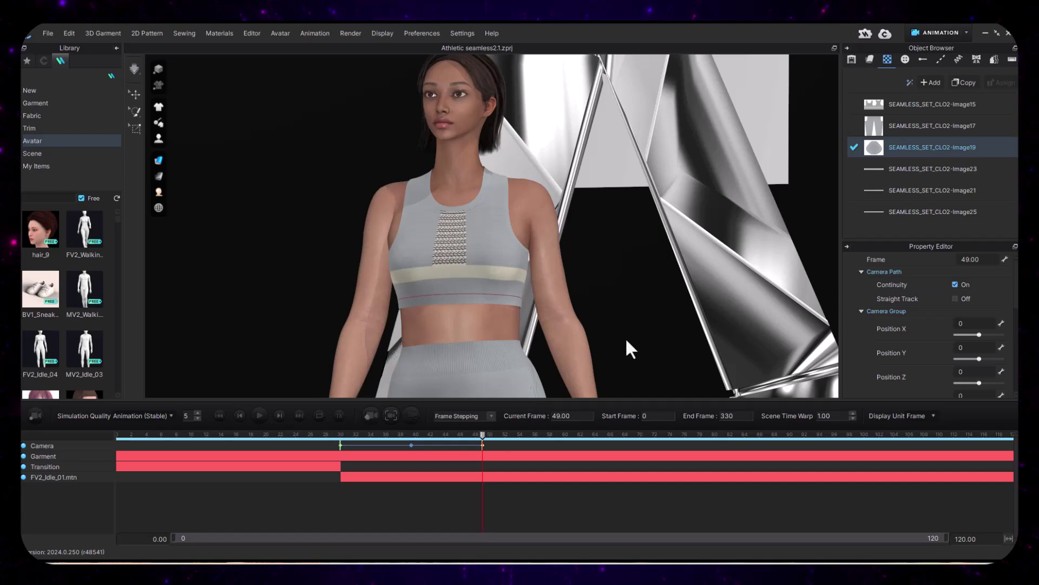
- Lower the camera to the avatar's legs and shoes and add camera keyframes near frame 67 and at frame 76
{"action": "left_click", "coordinate": [617, 440]}
{"action": "left_click_drag", "start_coordinate": [666, 349], "coordinate": [668, 279]}
{"action": "left_click_drag", "start_coordinate": [690, 374], "coordinate": [661, 143]}
{"action": "left_click", "coordinate": [369, 416]}
{"action": "left_click", "coordinate": [685, 440]}
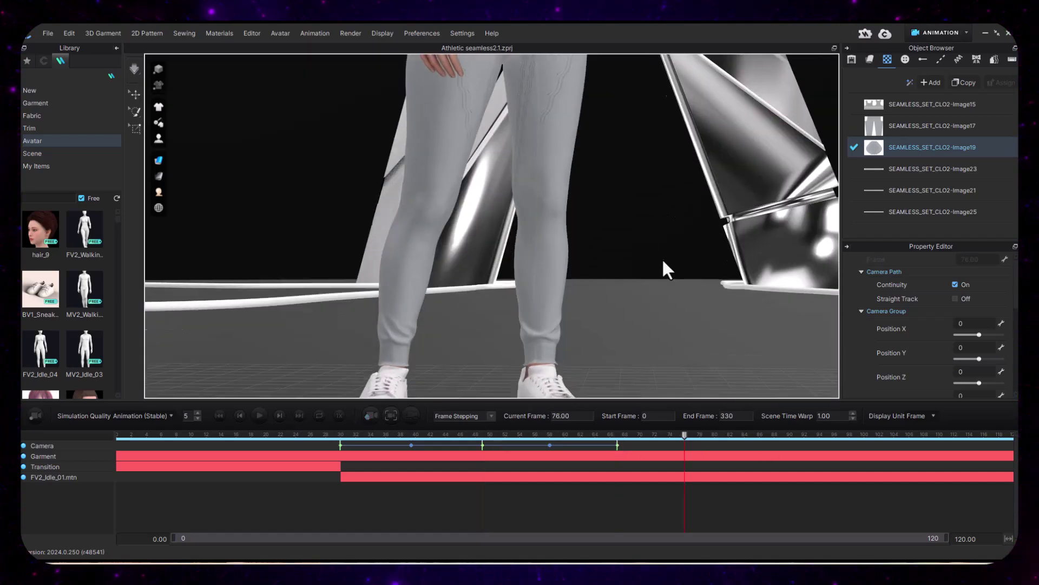
{"action": "left_click", "coordinate": [370, 415]}
- Add a camera keyframe at frame 91 with a wider view from the top down to the ankles
{"action": "left_click", "coordinate": [797, 435]}
{"action": "left_click_drag", "start_coordinate": [711, 292], "coordinate": [700, 341]}
{"action": "scroll", "coordinate": [699, 340], "scroll_direction": "down", "scroll_amount": 2}
{"action": "left_click", "coordinate": [369, 417]}
- Add a camera keyframe at frame 109 with the whole avatar in view in front of the studio scene
{"action": "scroll", "coordinate": [707, 282], "scroll_direction": "down", "scroll_amount": 2}
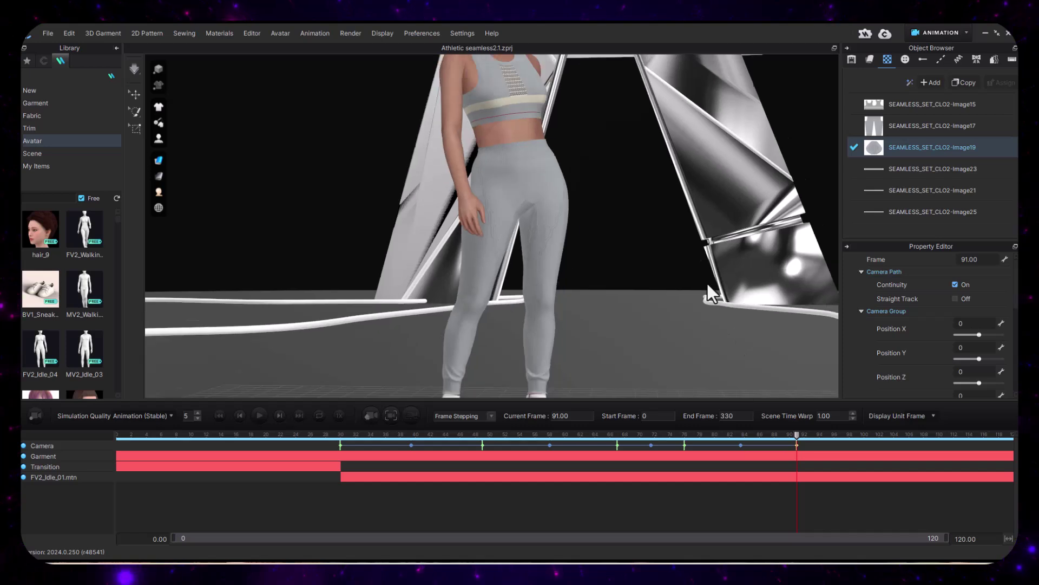
{"action": "left_click_drag", "start_coordinate": [707, 282], "coordinate": [719, 310]}
{"action": "scroll", "coordinate": [720, 304], "scroll_direction": "down", "scroll_amount": 1}
{"action": "left_click", "coordinate": [864, 436]}
{"action": "scroll", "coordinate": [610, 301], "scroll_direction": "down", "scroll_amount": 2}
{"action": "left_click_drag", "start_coordinate": [609, 301], "coordinate": [612, 328]}
{"action": "left_click", "coordinate": [887, 436]}
{"action": "left_click_drag", "start_coordinate": [887, 437], "coordinate": [932, 437]}
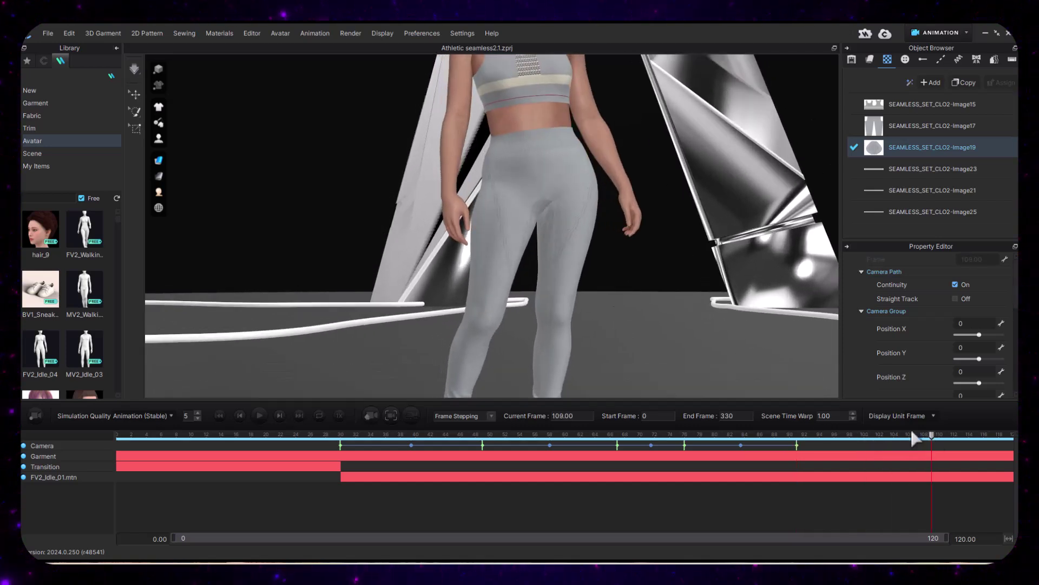
{"action": "scroll", "coordinate": [735, 367], "scroll_direction": "down", "scroll_amount": 3}
{"action": "left_click_drag", "start_coordinate": [735, 368], "coordinate": [759, 350]}
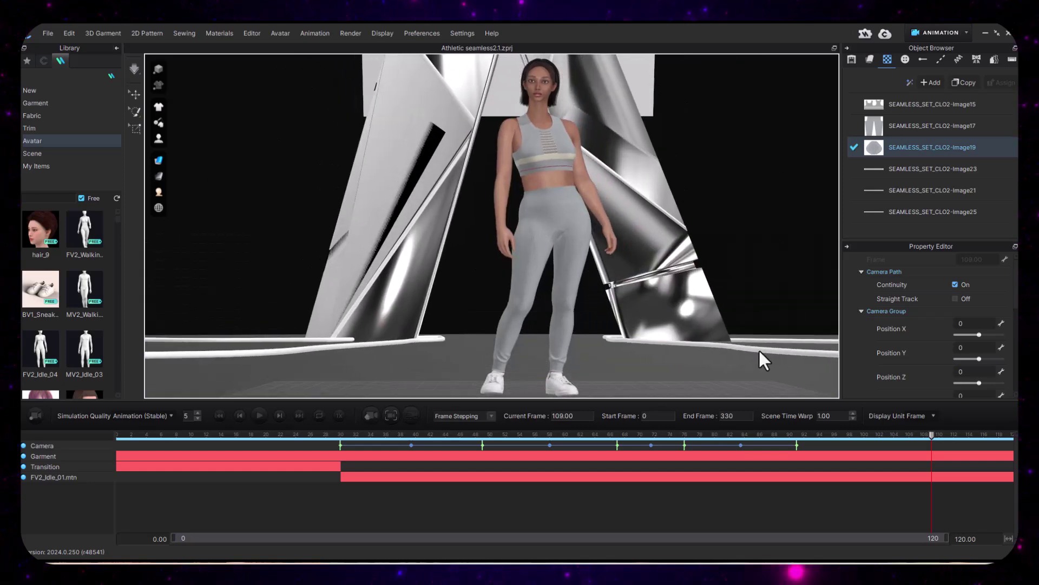
{"action": "left_click", "coordinate": [371, 416]}
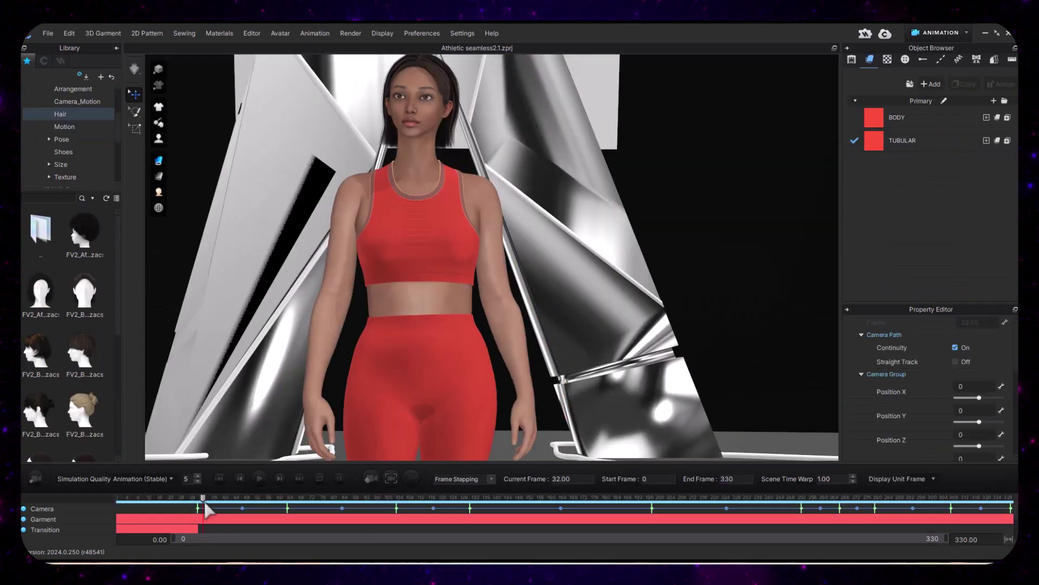
- Review the camera move from frame 32 to the end of the timeline and save the project
{"action": "left_click_drag", "start_coordinate": [202, 499], "coordinate": [1023, 325]}
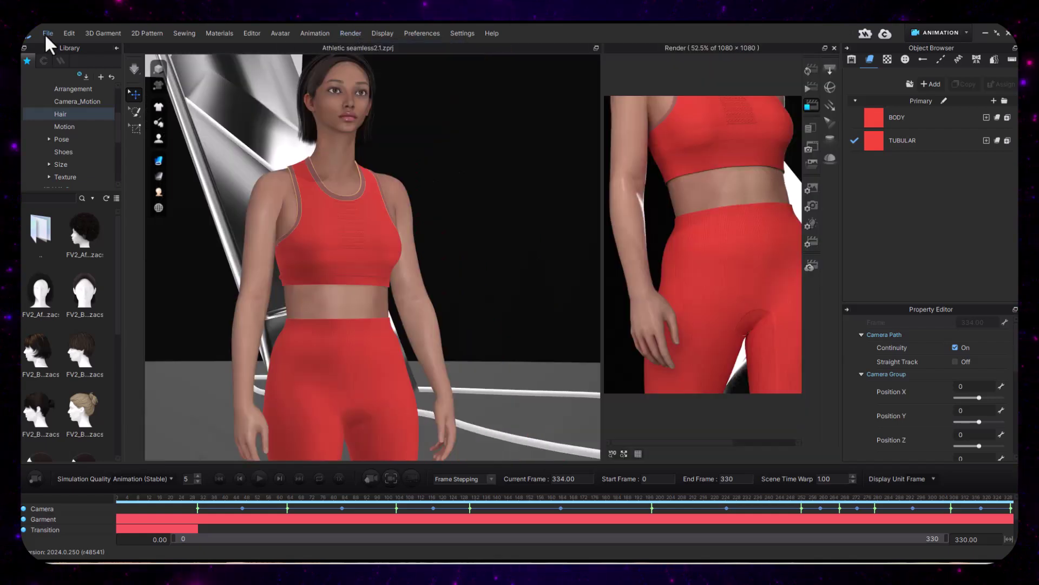
{"action": "left_click", "coordinate": [45, 34]}
{"action": "left_click", "coordinate": [72, 91]}
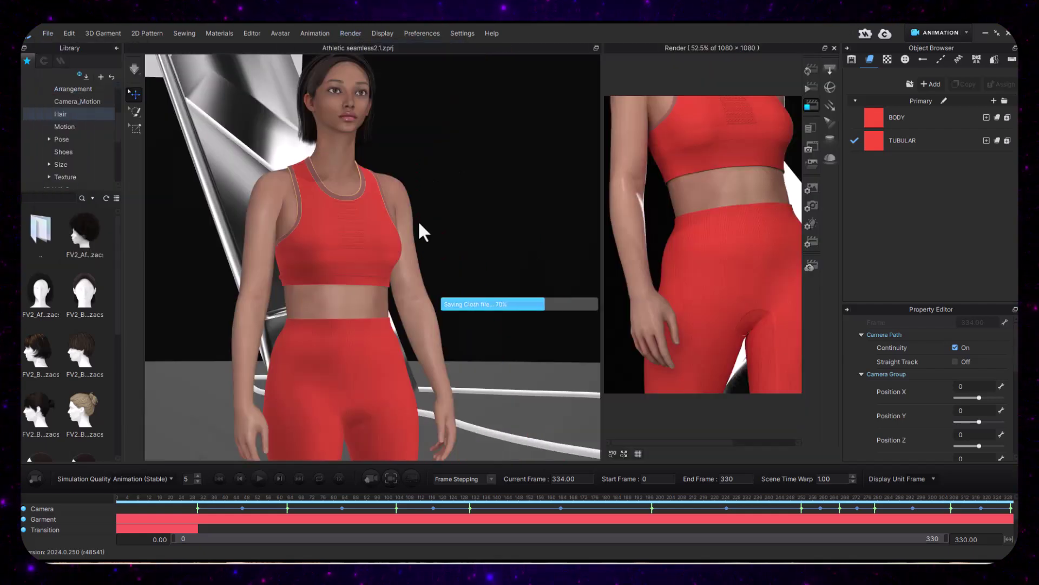
- Start the interactive render and examine the red set at frames 101 and 178
{"action": "left_click", "coordinate": [462, 499]}
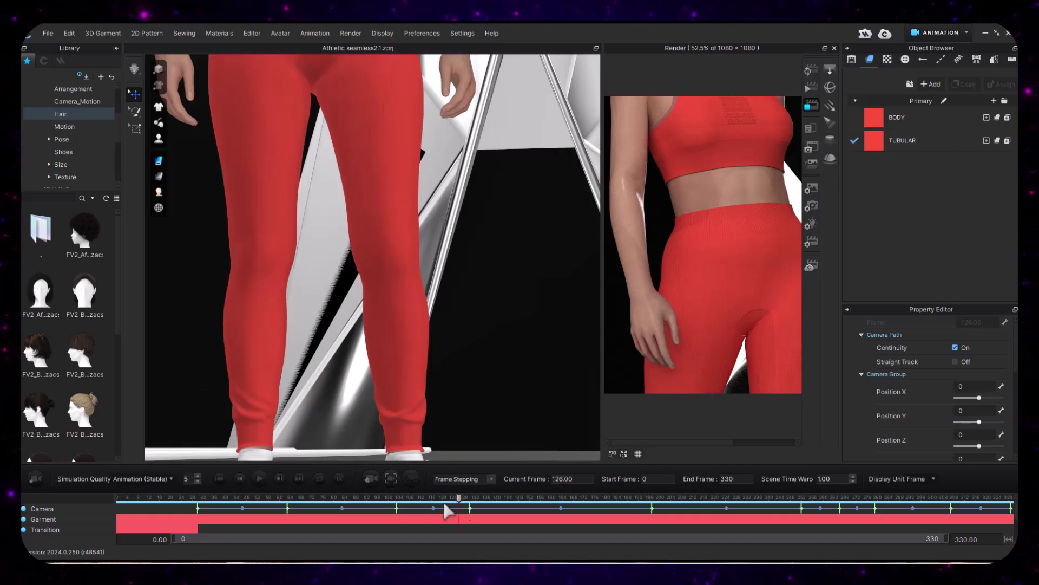
{"action": "left_click", "coordinate": [391, 499]}
{"action": "left_click", "coordinate": [810, 70]}
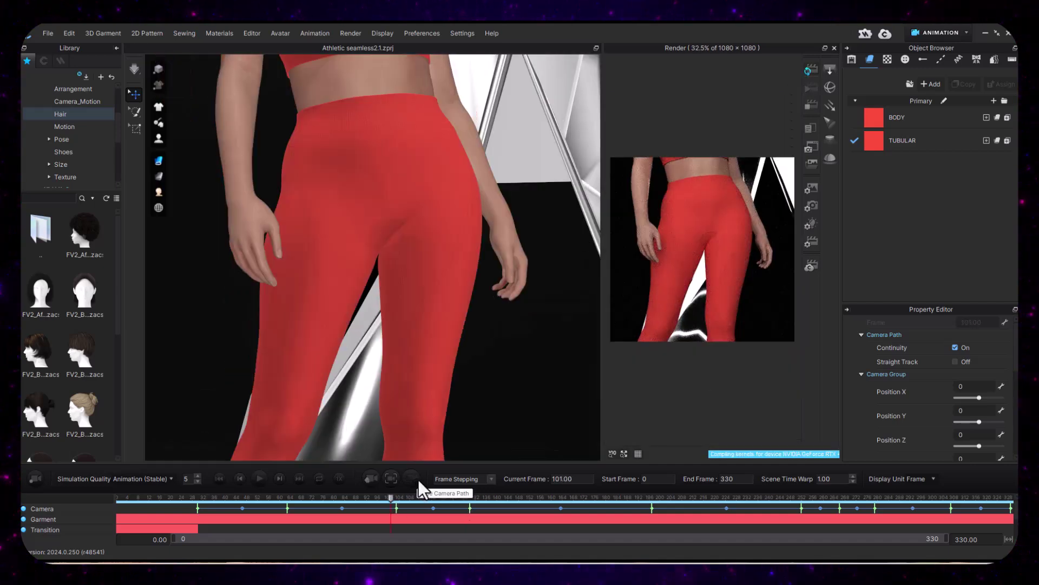
{"action": "left_click", "coordinate": [601, 497]}
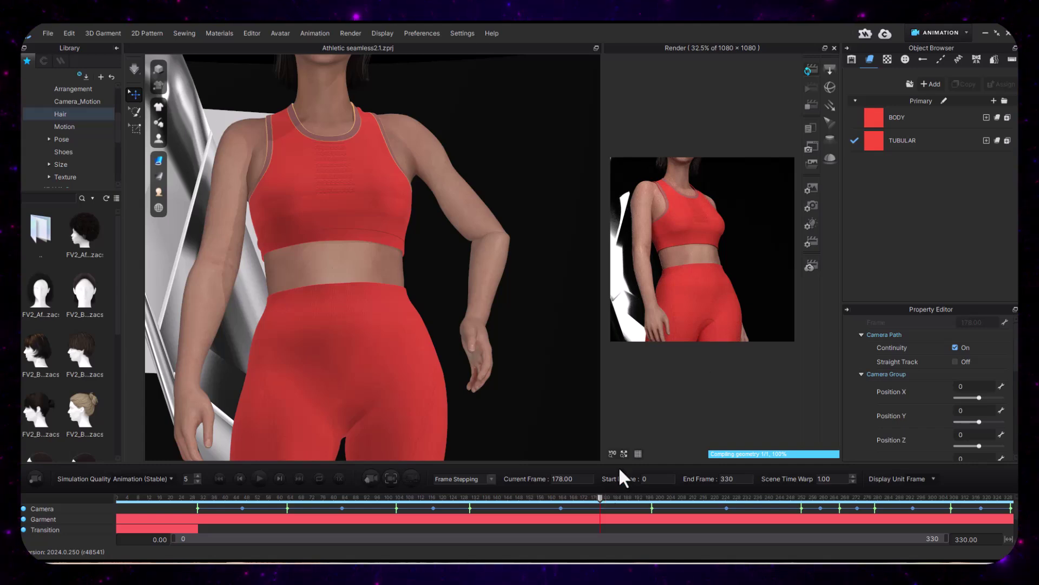
{"action": "left_click_drag", "start_coordinate": [601, 501], "coordinate": [196, 501]}
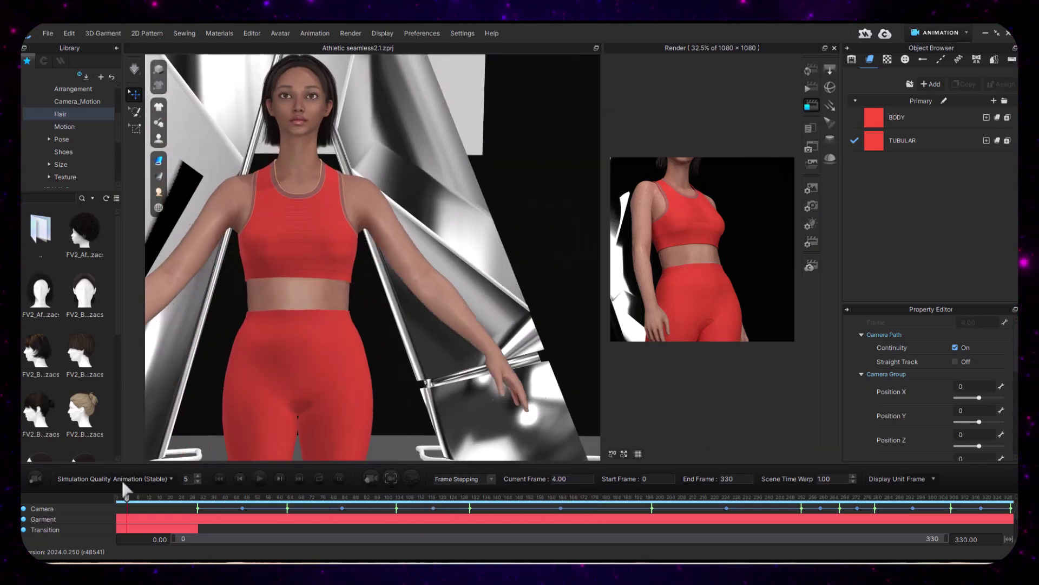
- Set the animation's start frame to 30 and the video render region to Play Region
{"action": "left_click", "coordinate": [812, 187]}
{"action": "left_click", "coordinate": [985, 365]}
{"action": "double_click", "coordinate": [649, 477]}
{"action": "type", "text": "30"}
{"action": "key", "text": "Return"}
{"action": "left_click", "coordinate": [986, 381]}
{"action": "scroll", "coordinate": [981, 401], "scroll_direction": "down", "scroll_amount": 1}
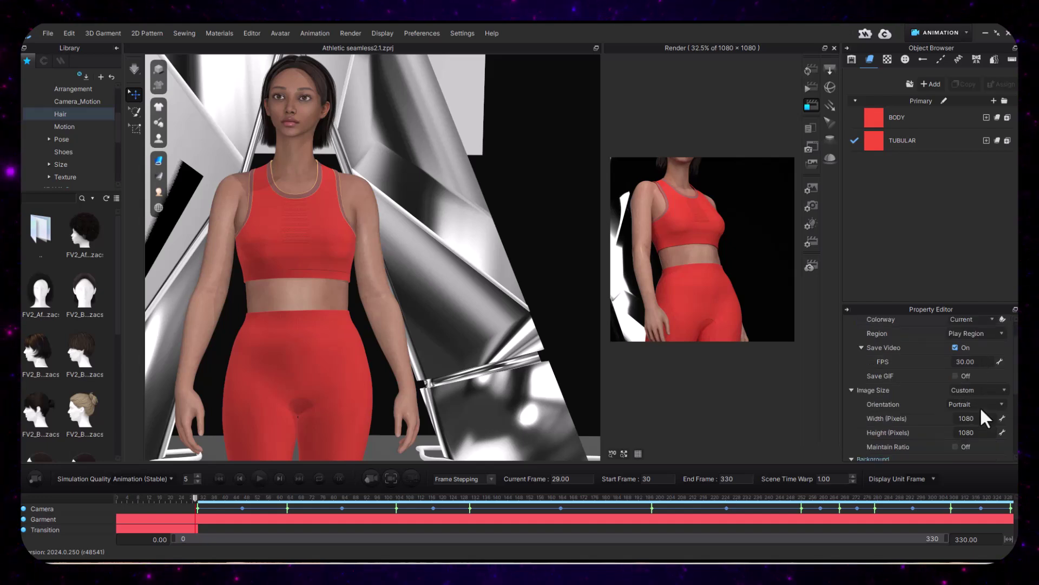
- Enlarge the render view, recolor the TUBULAR fabric to R 140, G 88, B 81 and render the close-up of the top
{"action": "left_click_drag", "start_coordinate": [601, 359], "coordinate": [409, 359]}
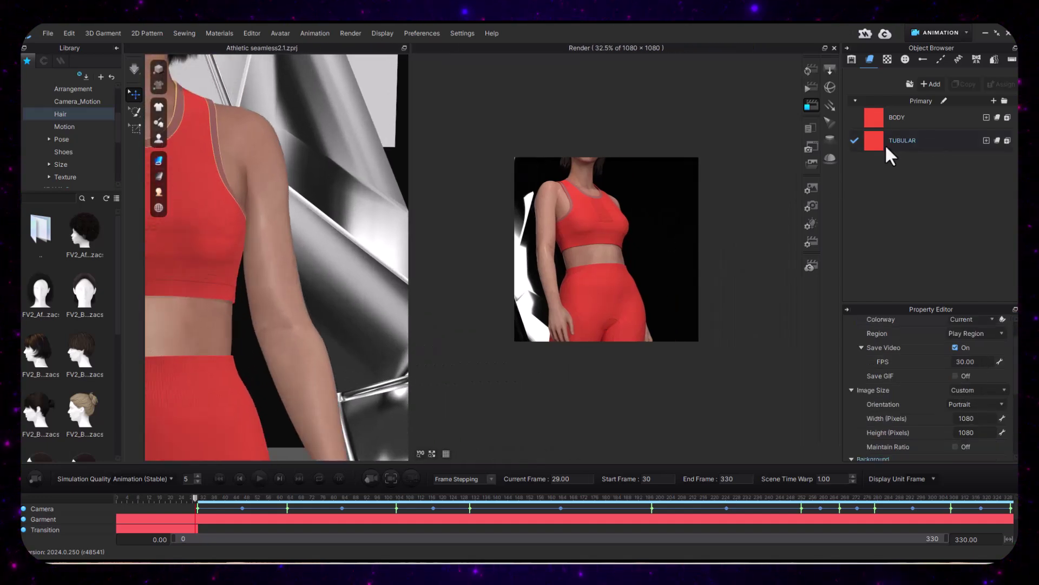
{"action": "left_click", "coordinate": [927, 139]}
{"action": "scroll", "coordinate": [956, 399], "scroll_direction": "down", "scroll_amount": 5}
{"action": "left_click", "coordinate": [1002, 325]}
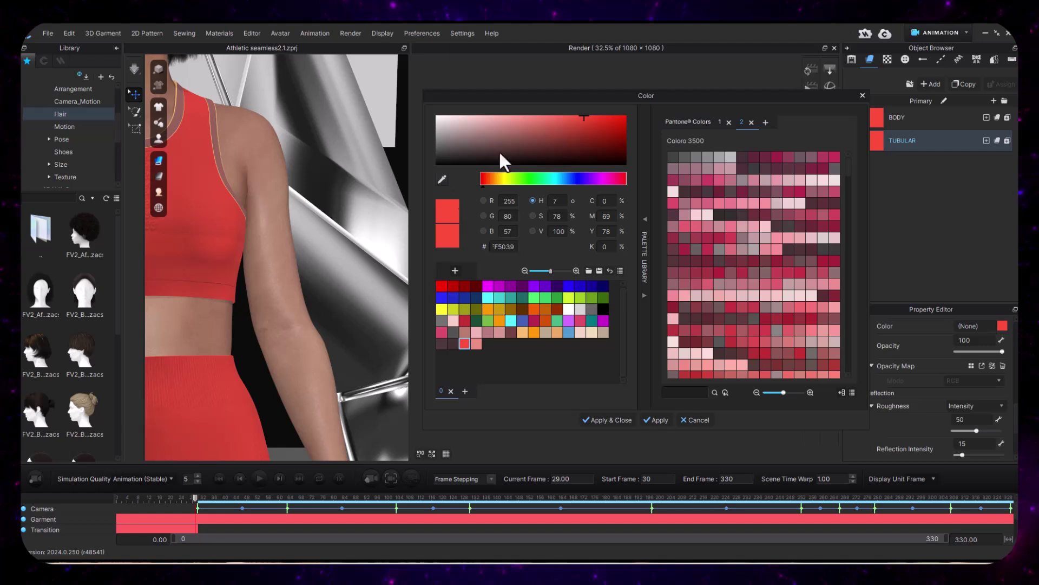
{"action": "left_click", "coordinate": [476, 343]}
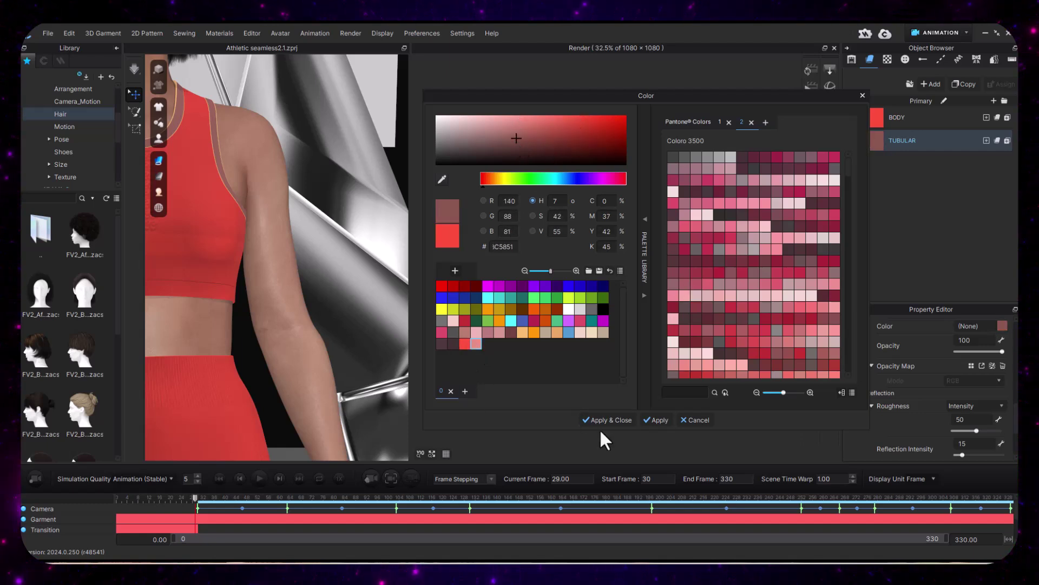
{"action": "left_click", "coordinate": [606, 419]}
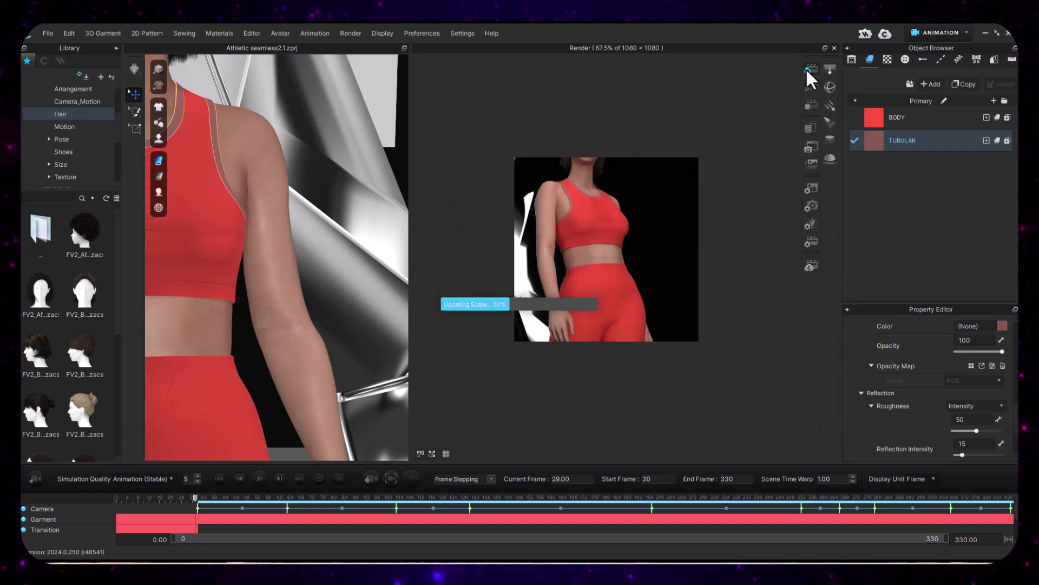
{"action": "left_click", "coordinate": [811, 105]}
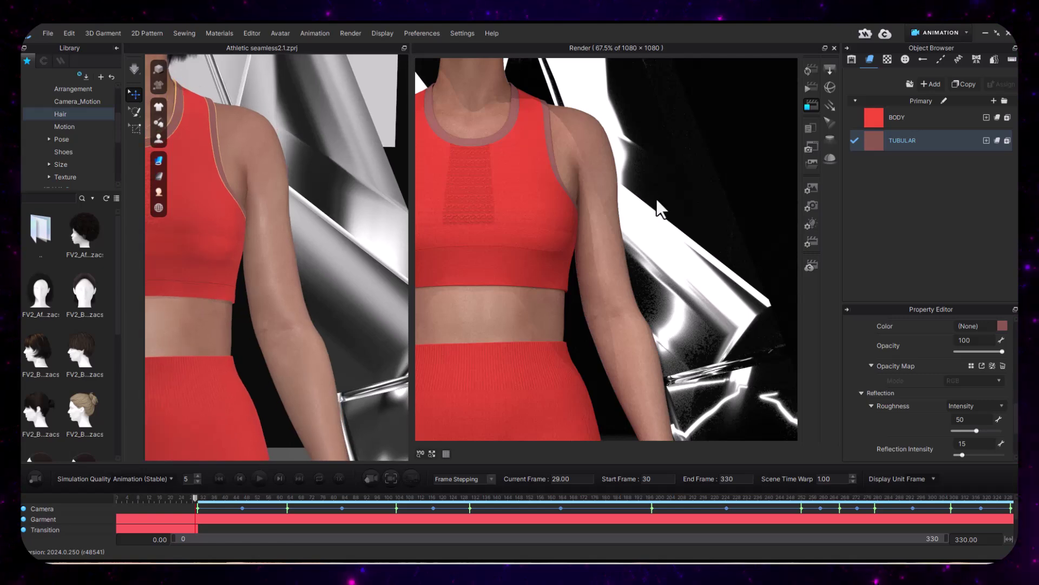
- Advance to frame 30 and examine the rendered top both at 100% zoom and fitted to the render window
{"action": "scroll", "coordinate": [363, 284], "scroll_direction": "down", "scroll_amount": 5}
{"action": "left_click", "coordinate": [280, 477]}
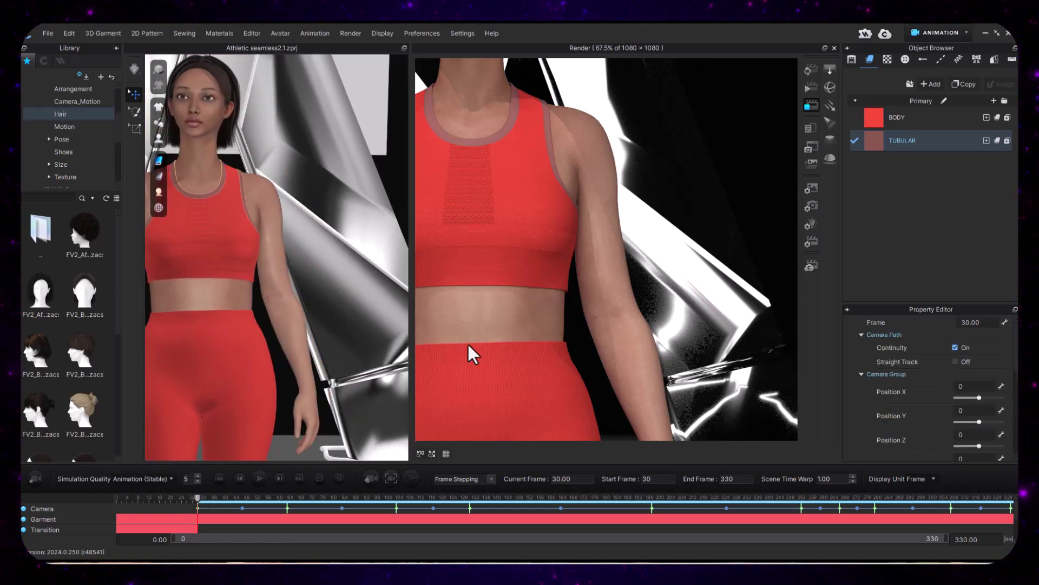
{"action": "left_click", "coordinate": [431, 454]}
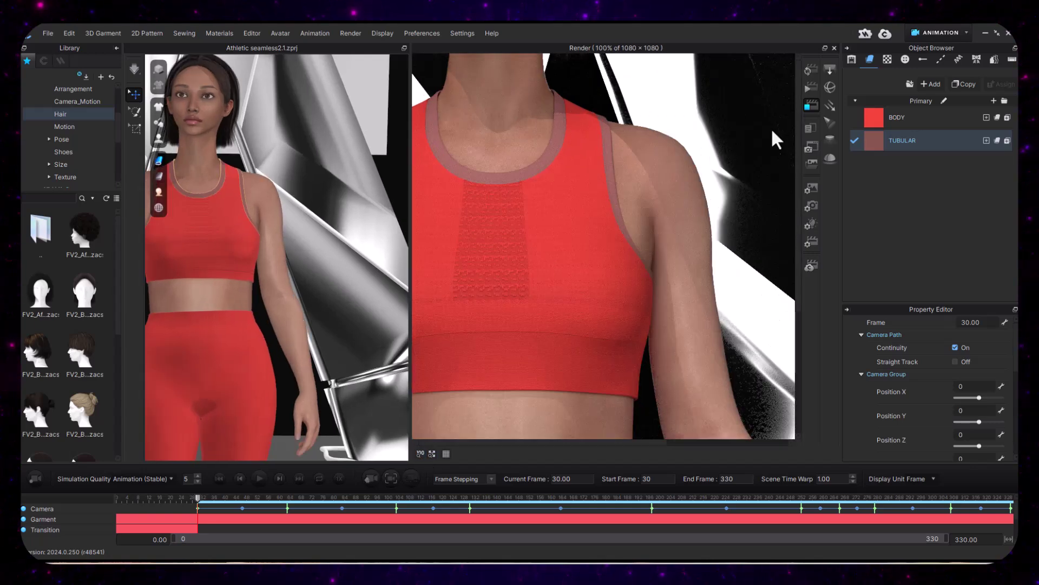
{"action": "mouse_move", "coordinate": [612, 443]}
{"action": "left_mouse_down"}
{"action": "mouse_move", "coordinate": [736, 441]}
{"action": "mouse_move", "coordinate": [596, 443]}
{"action": "left_mouse_up"}
{"action": "left_click", "coordinate": [421, 453]}
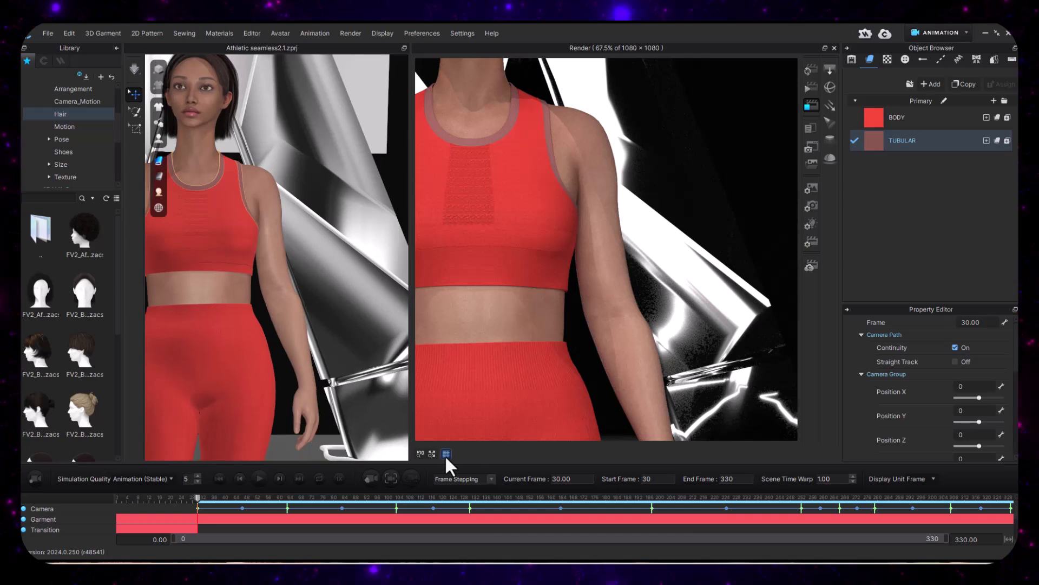
{"action": "left_click", "coordinate": [420, 454]}
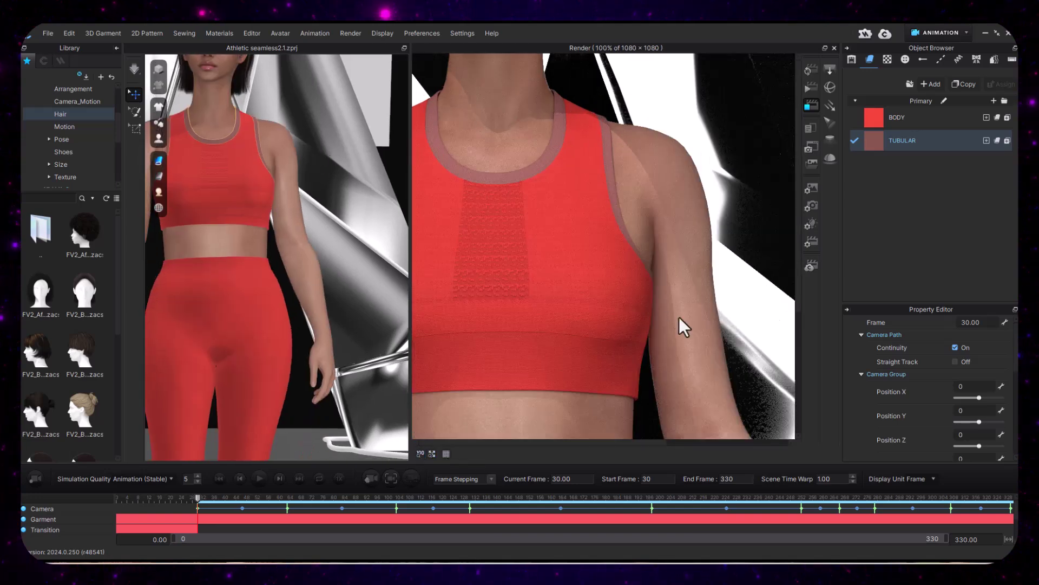
{"action": "left_click", "coordinate": [432, 453]}
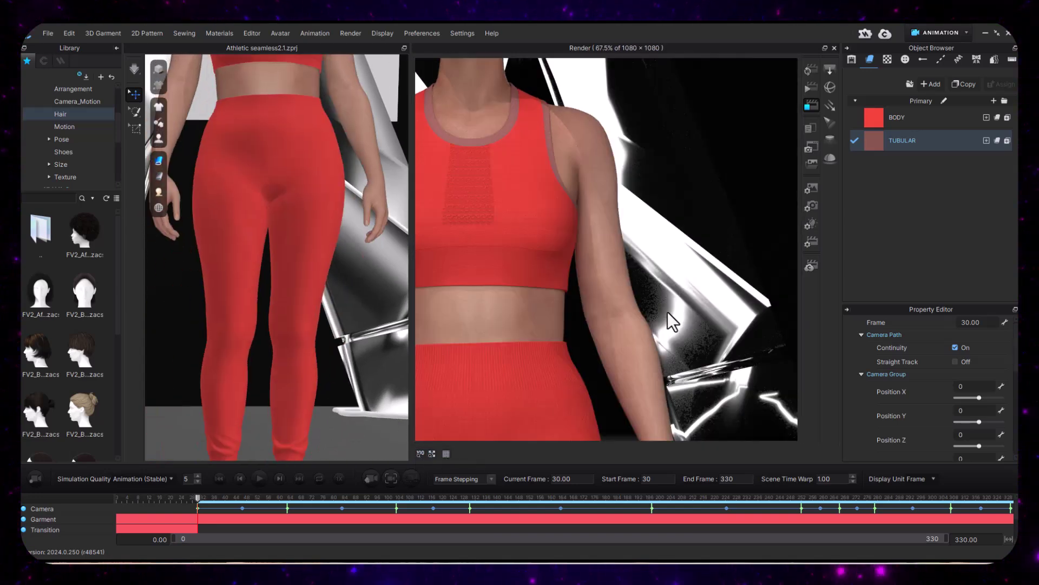
- Reopen the Render window from the frame 30 camera view and examine the leggings render at frame 277 at 100% zoom
{"action": "left_click", "coordinate": [835, 47]}
{"action": "left_click", "coordinate": [199, 508]}
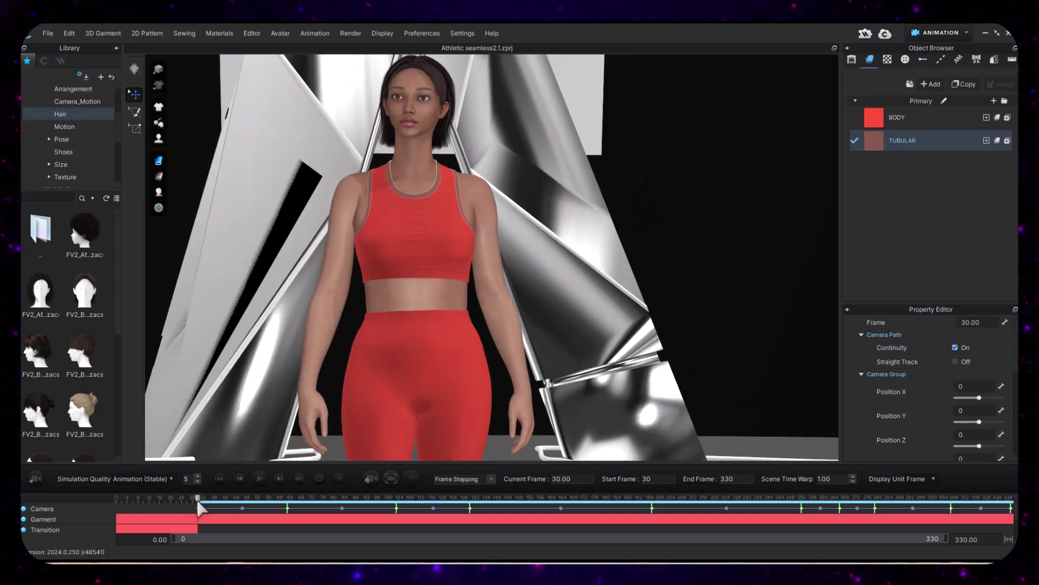
{"action": "left_click", "coordinate": [350, 34]}
{"action": "left_click", "coordinate": [372, 46]}
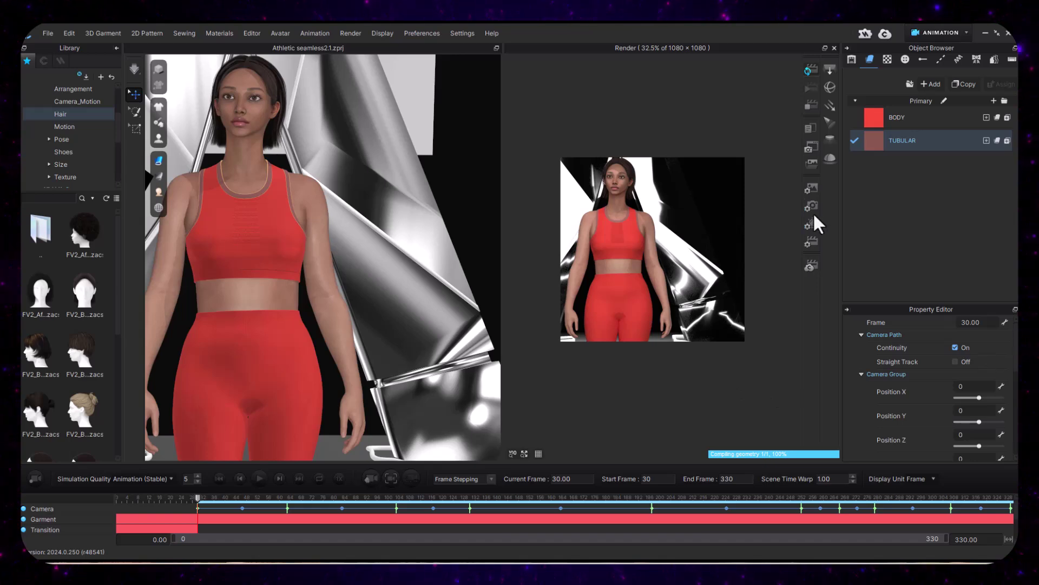
{"action": "left_click_drag", "start_coordinate": [476, 498], "coordinate": [872, 499]}
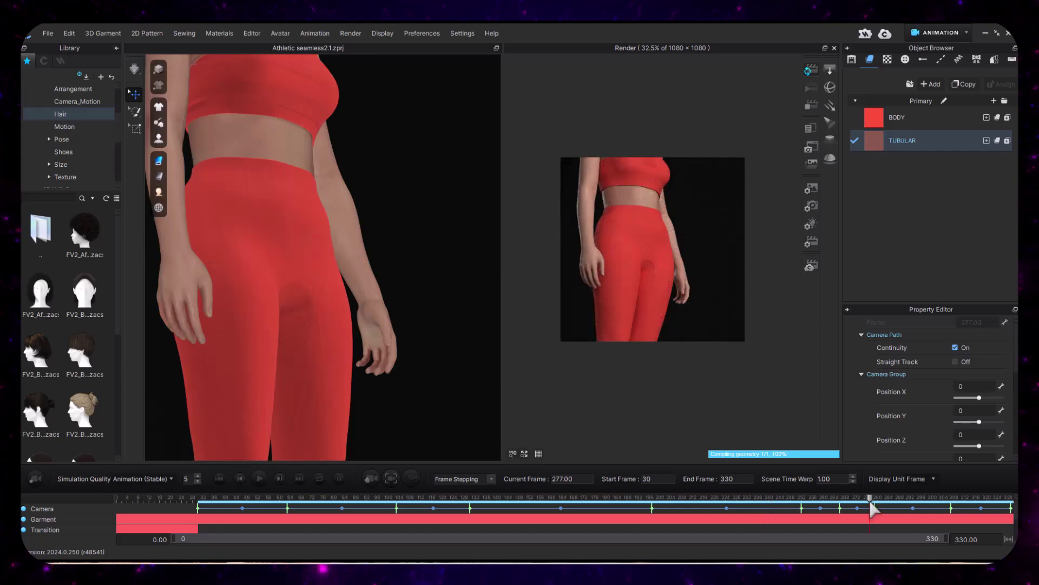
{"action": "left_click", "coordinate": [513, 454]}
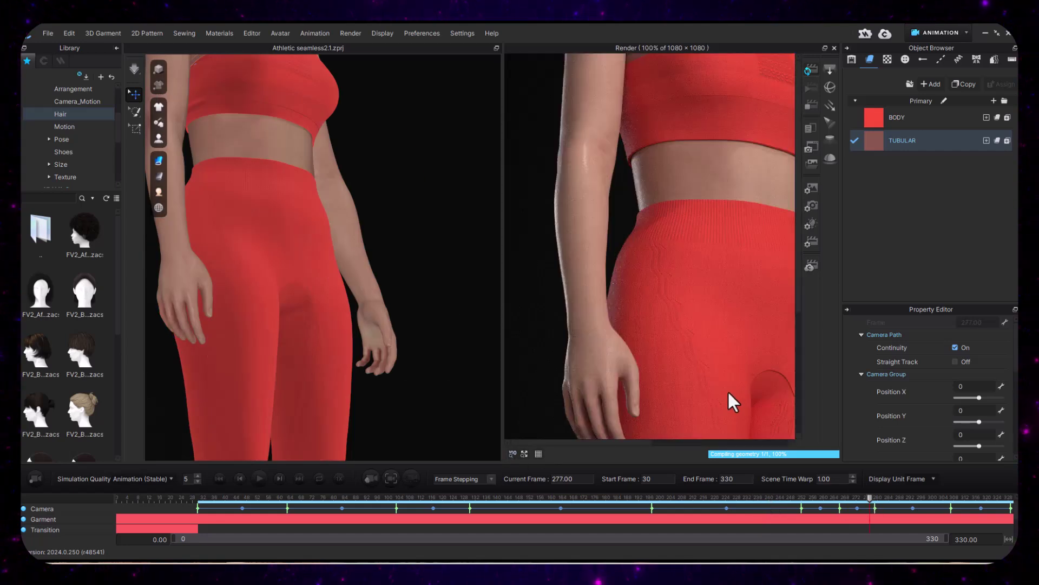